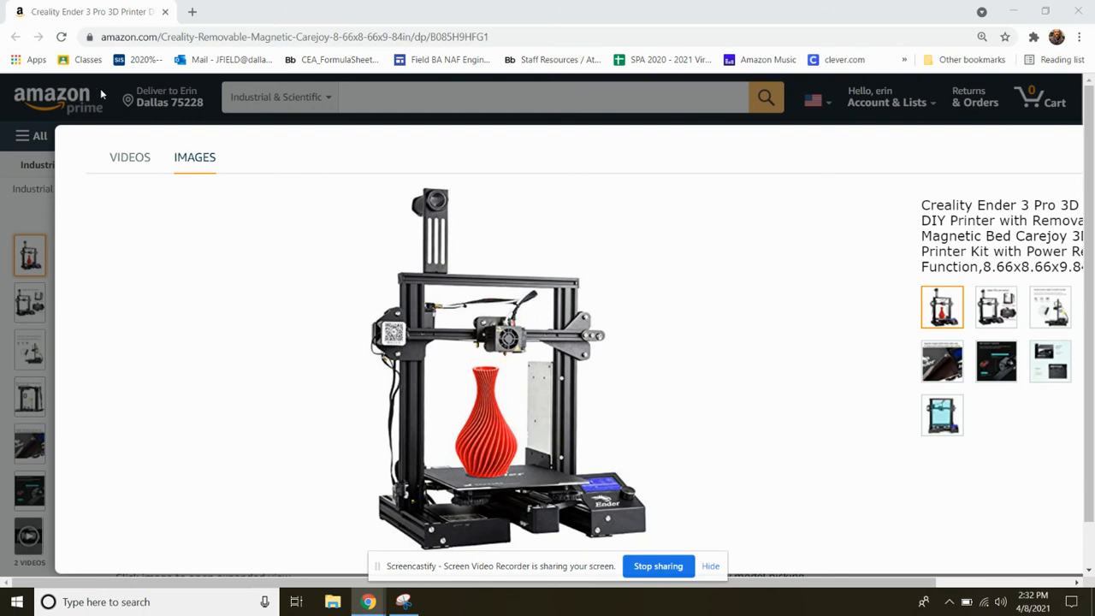
Close the enlarged product image and open the Tinkercad dashboard in a new browser tab by searching for "tinkercad"
left_click(116, 122)
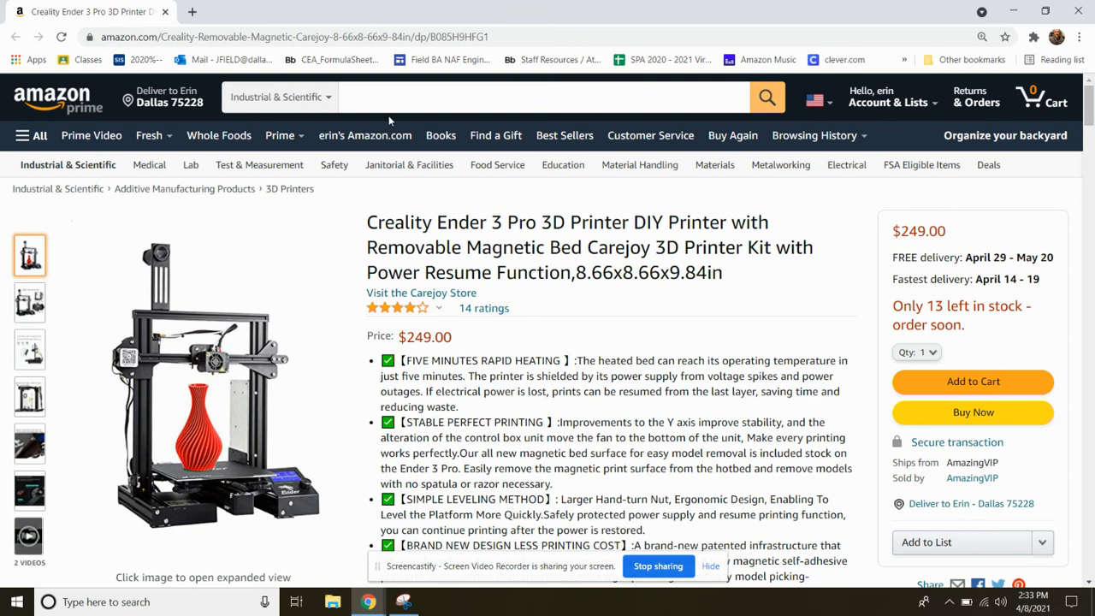
left_click(194, 13)
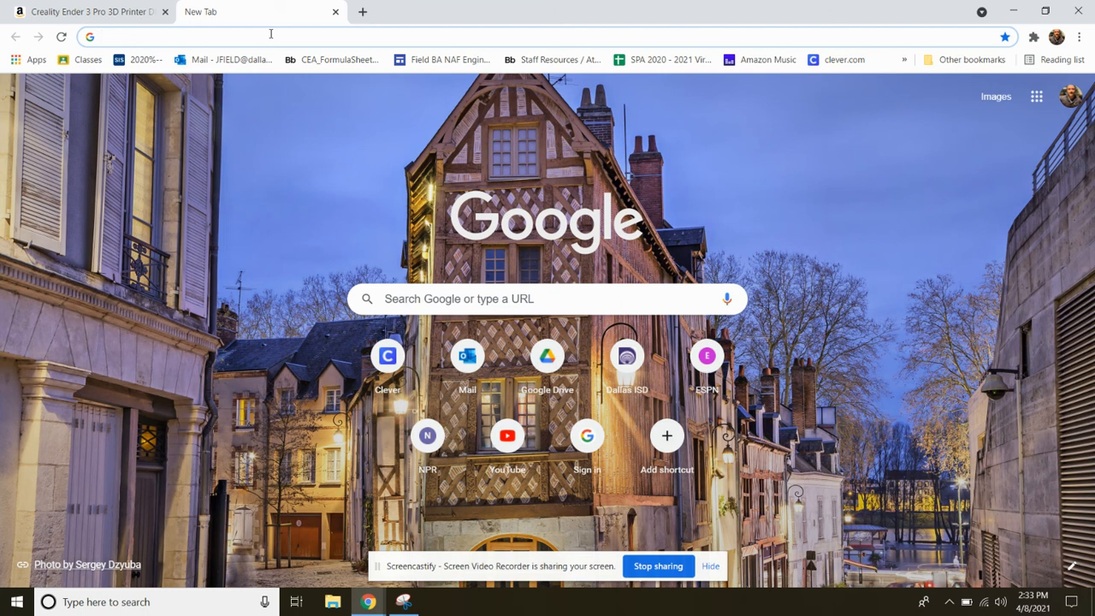
type("tin")
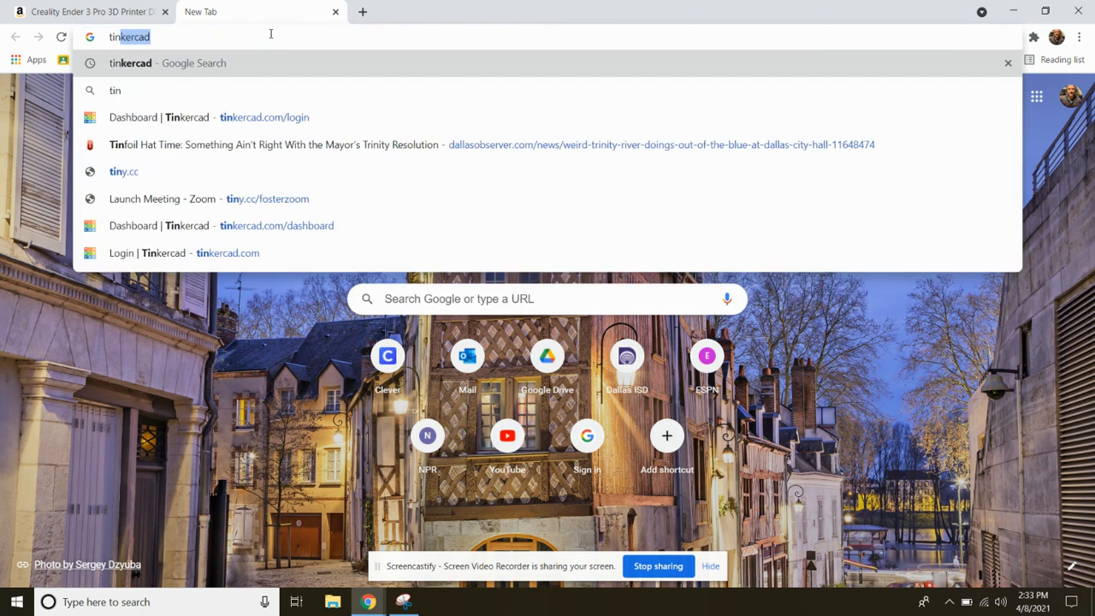
type("kercad")
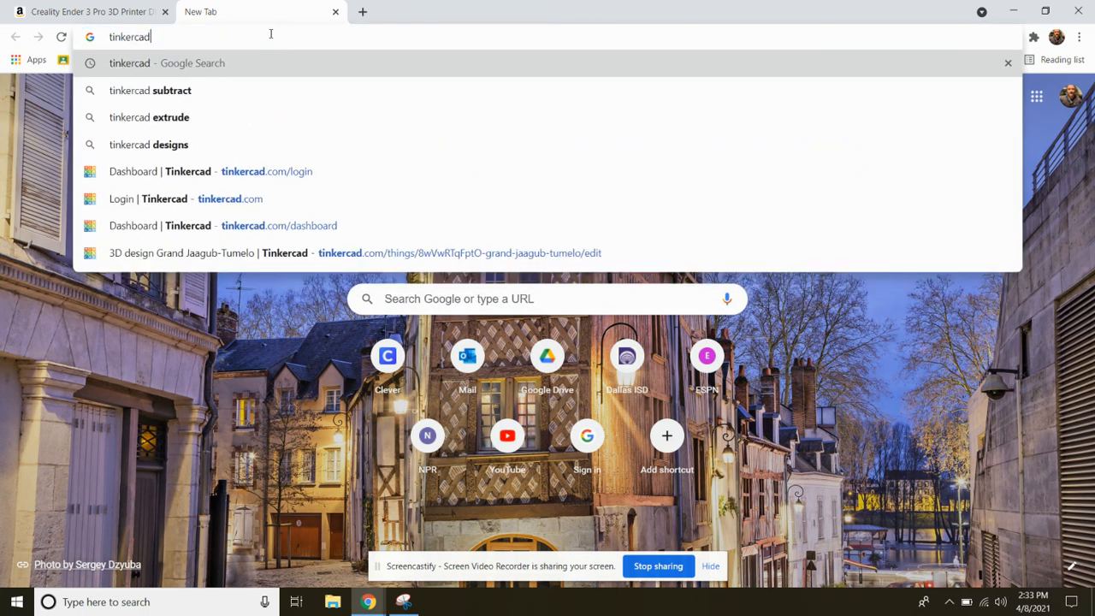
key("Return")
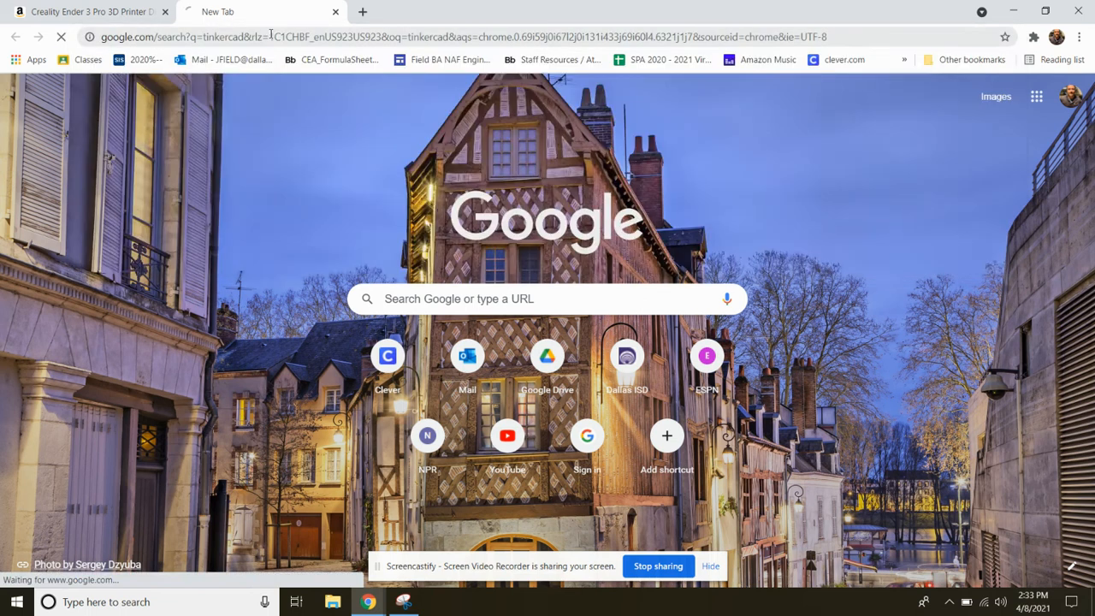
left_click(156, 345)
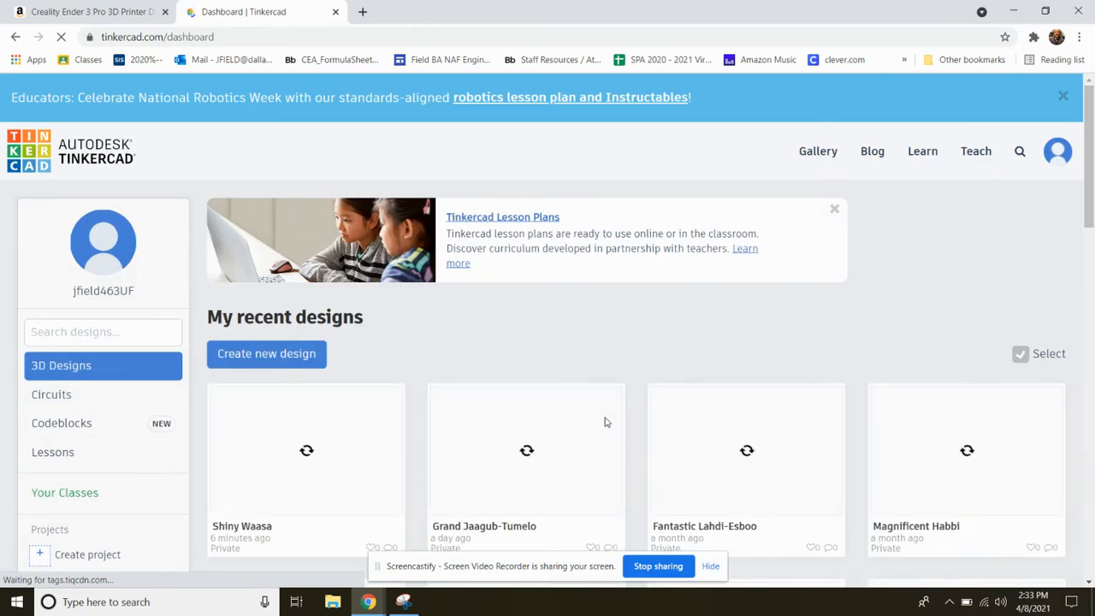
Create a new 3D design from the recent designs overview
scroll(588, 348, "down", 1)
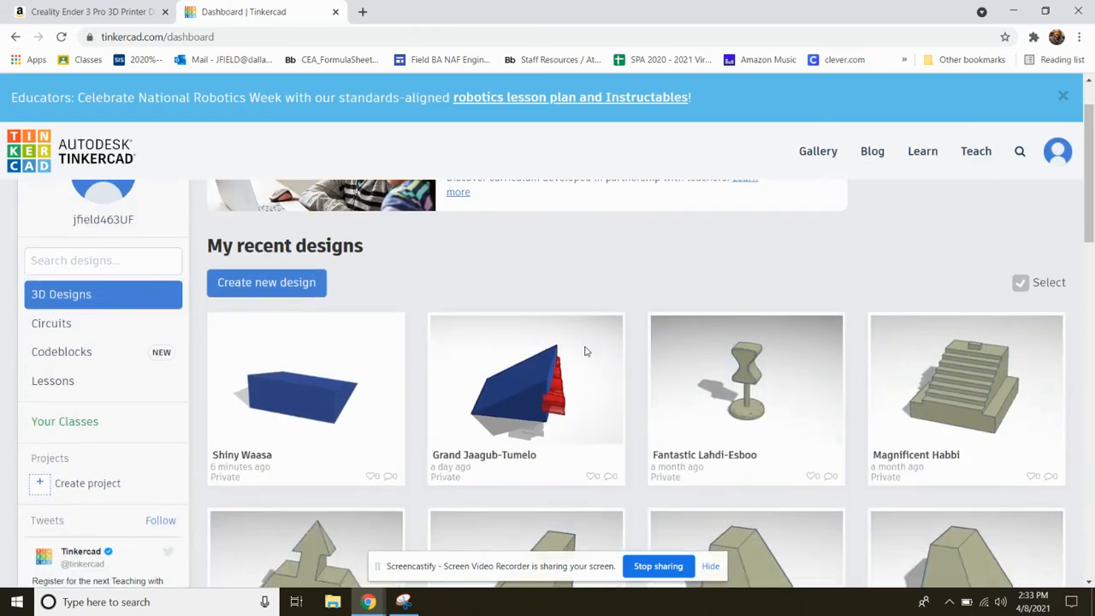
mouse_move(530, 400)
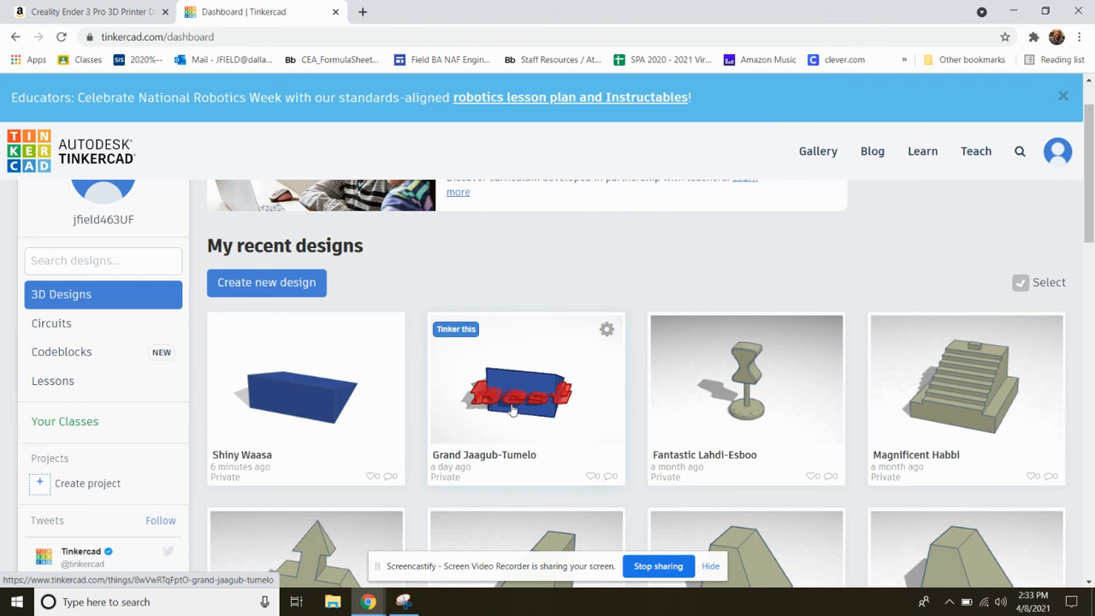
left_click(268, 285)
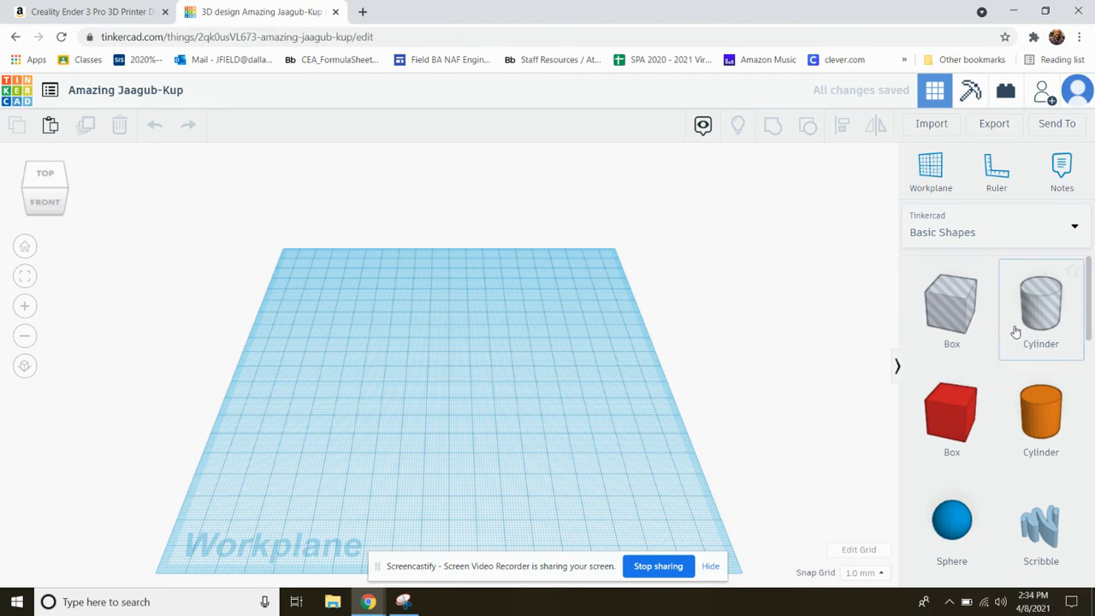
Look through the Basic Shapes library and the list of other available shape collections
scroll(1006, 417, "down", 3)
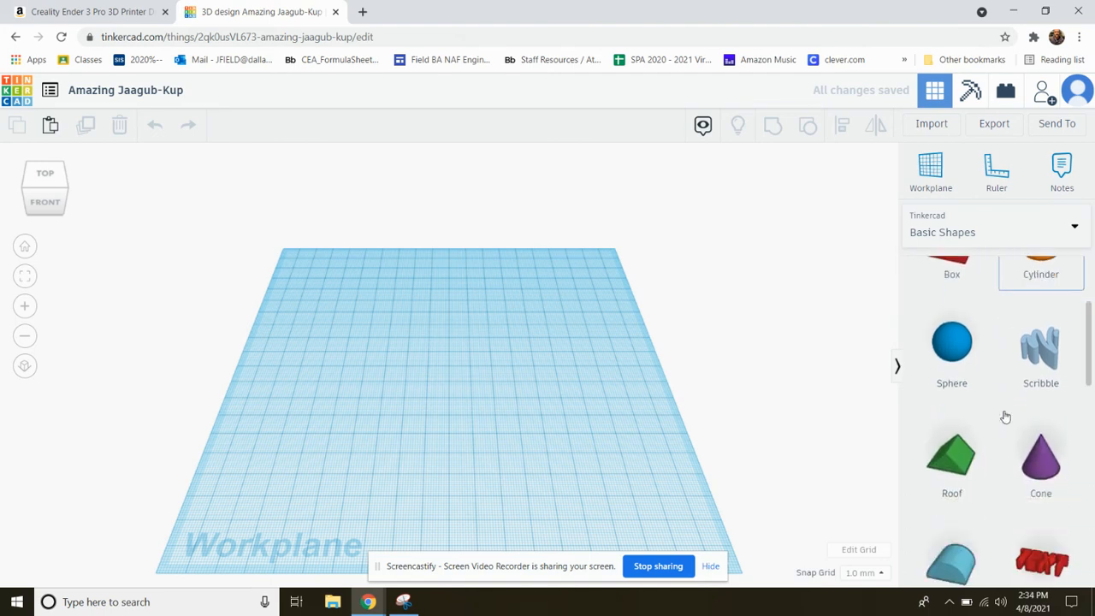
scroll(1006, 417, "down", 1)
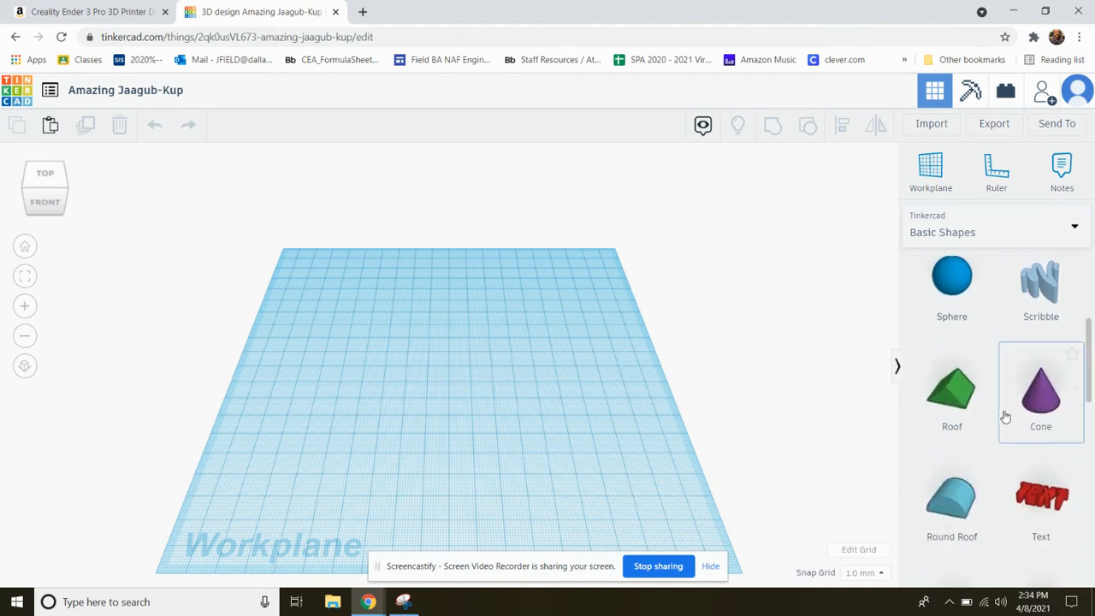
scroll(1006, 417, "down", 2)
scroll(1007, 417, "up", 1)
scroll(1006, 416, "down", 2)
scroll(1006, 417, "up", 2)
scroll(1003, 416, "up", 3)
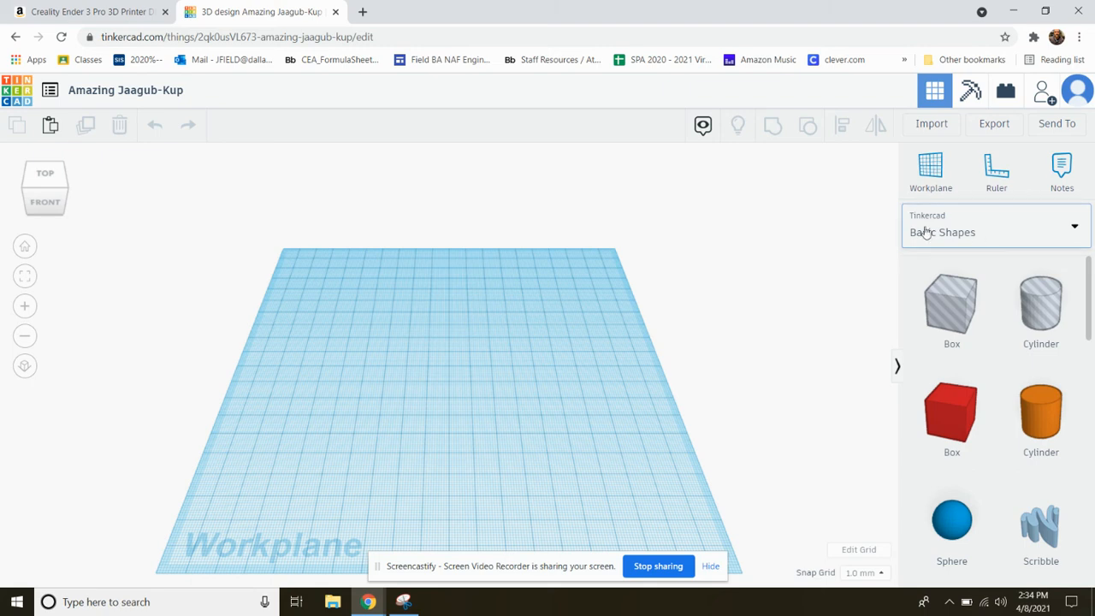
left_click(990, 229)
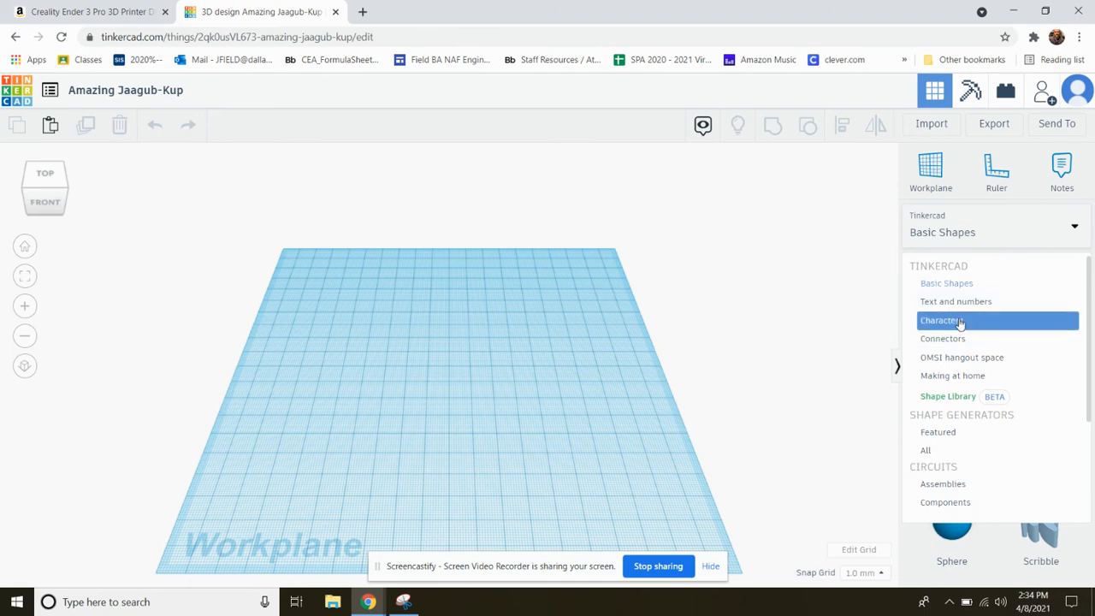
left_click(831, 224)
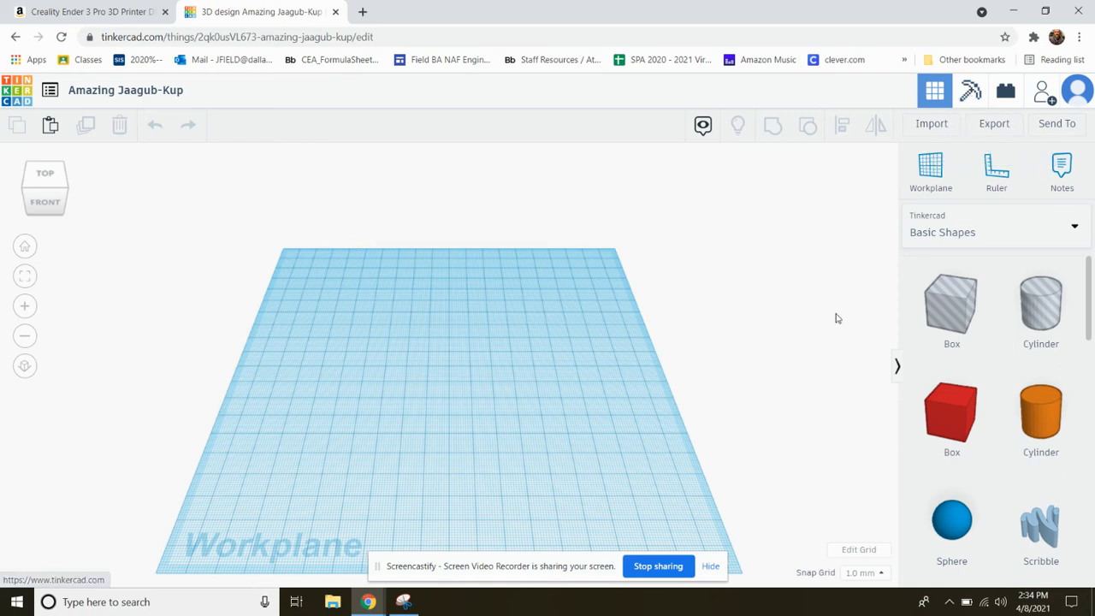
Add a Roof shape to the middle of the workplane and raise its height to about 53 mm
scroll(999, 447, "down", 3)
scroll(1000, 448, "down", 3)
scroll(993, 440, "up", 2)
left_click_drag(955, 375, 521, 212)
scroll(509, 322, "up", 2)
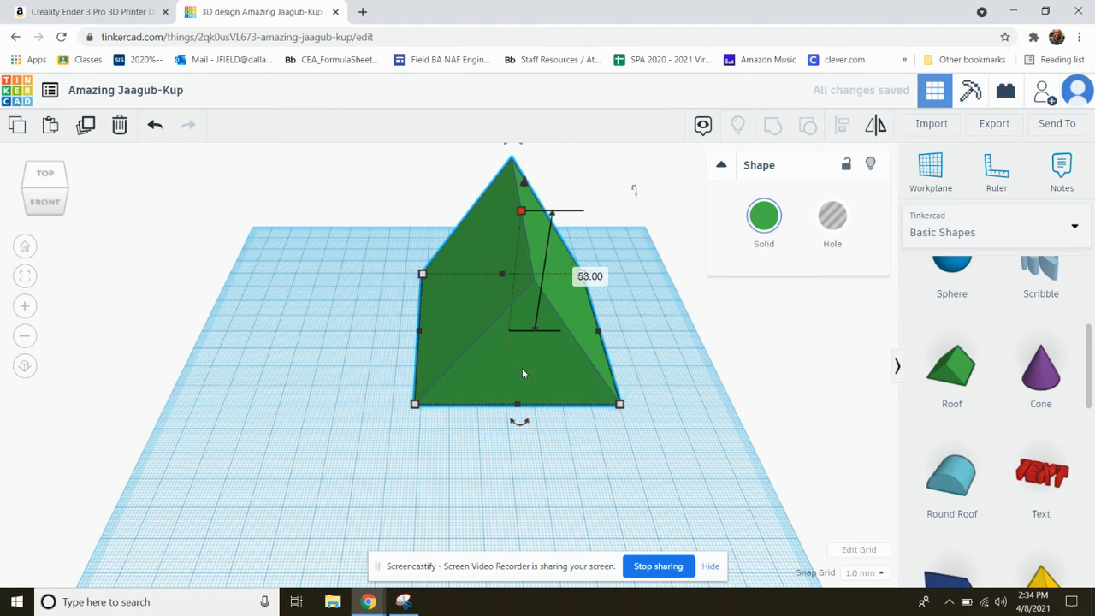
Stretch the green roof shape to a length of about 134 mm and deselect it
left_click_drag(516, 410, 550, 518)
scroll(538, 490, "down", 4)
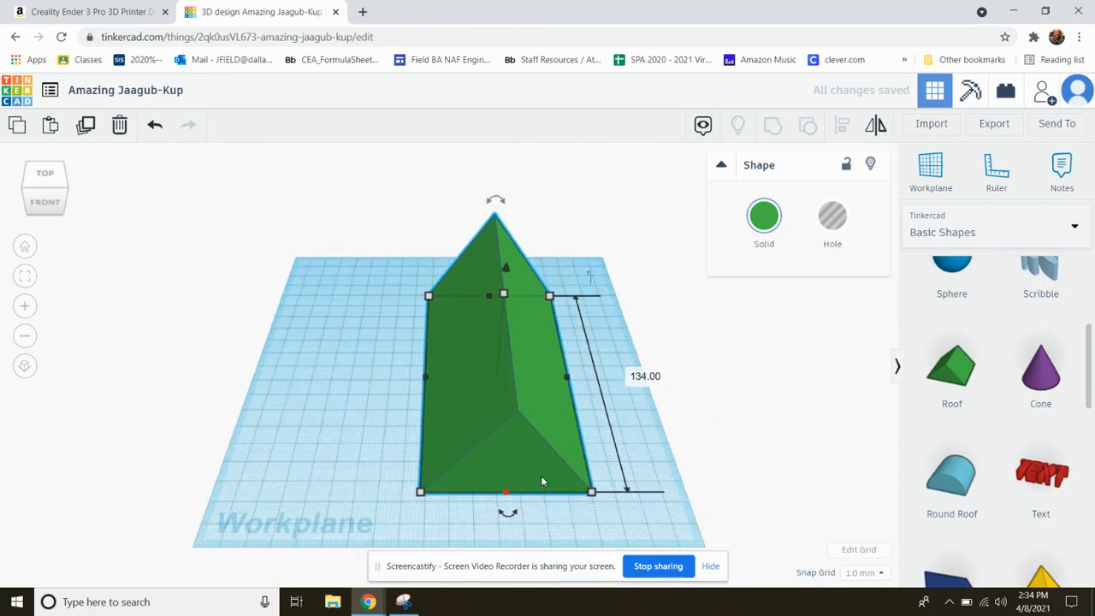
right_click_drag(541, 479, 719, 461)
scroll(560, 293, "up", 5)
scroll(555, 293, "down", 1)
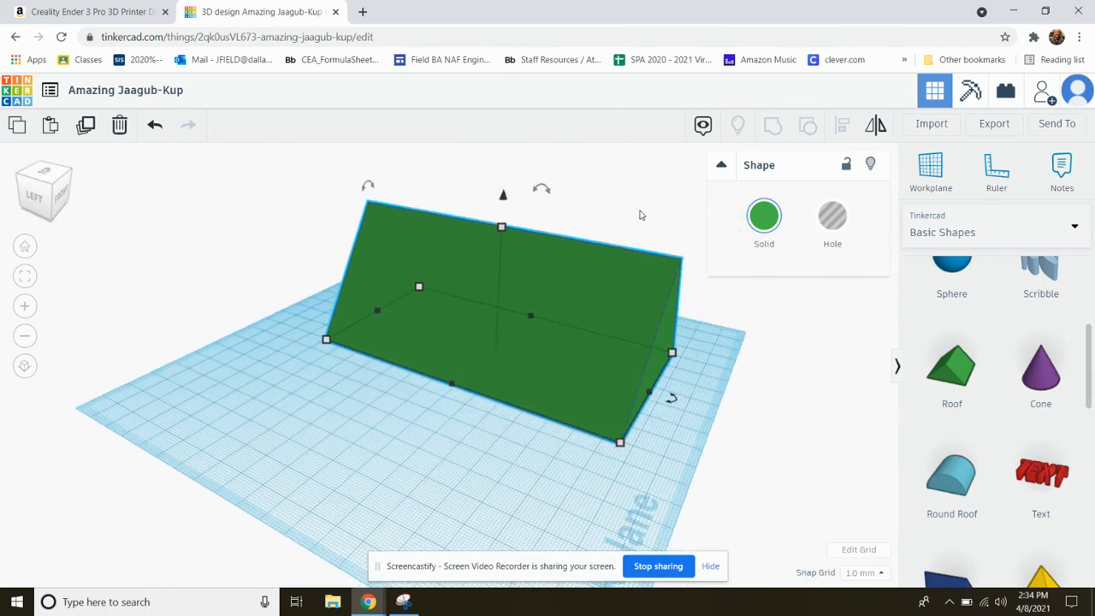
scroll(640, 214, "up", 3)
scroll(514, 256, "down", 4)
scroll(639, 197, "up", 2)
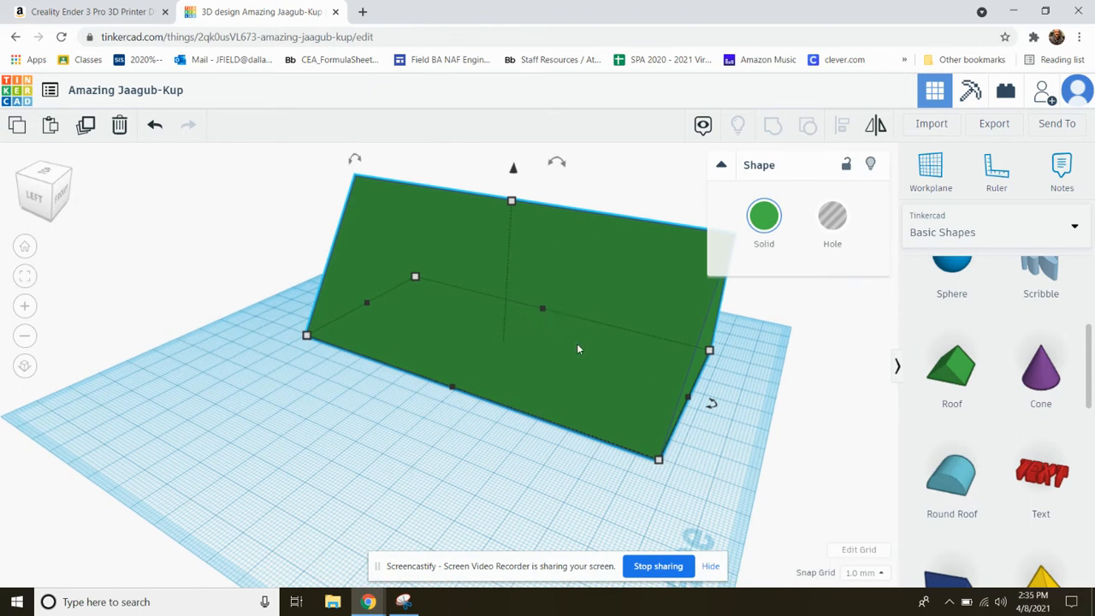
scroll(577, 343, "down", 2)
scroll(682, 291, "up", 2)
left_click(781, 378)
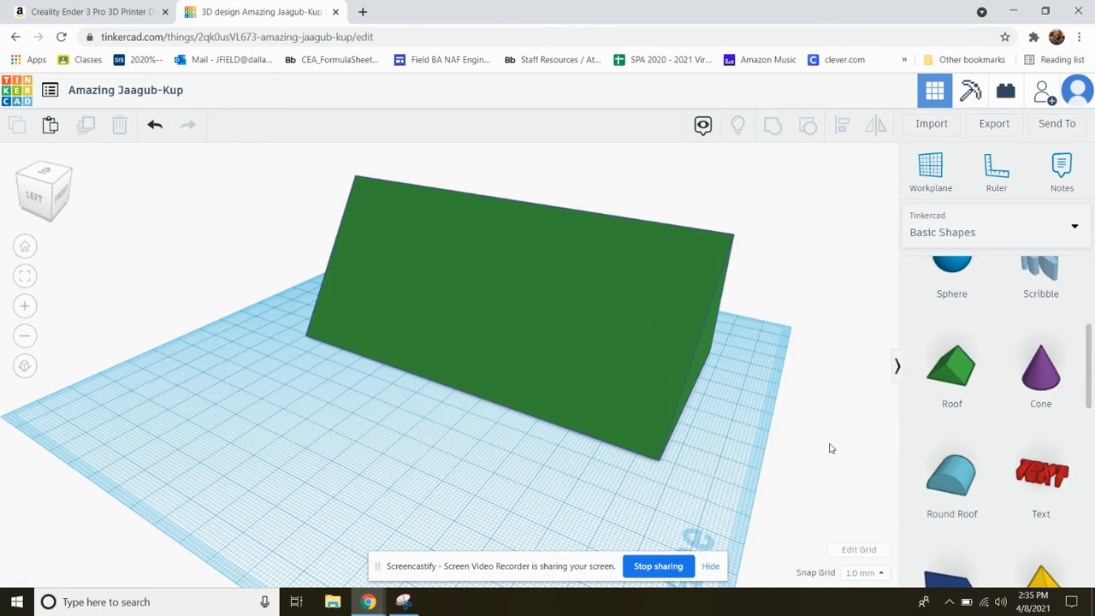
Place a Text shape beside the roof and rotate it flat on the workplane so it runs parallel to the roof's long side
left_click_drag(1039, 467, 377, 459)
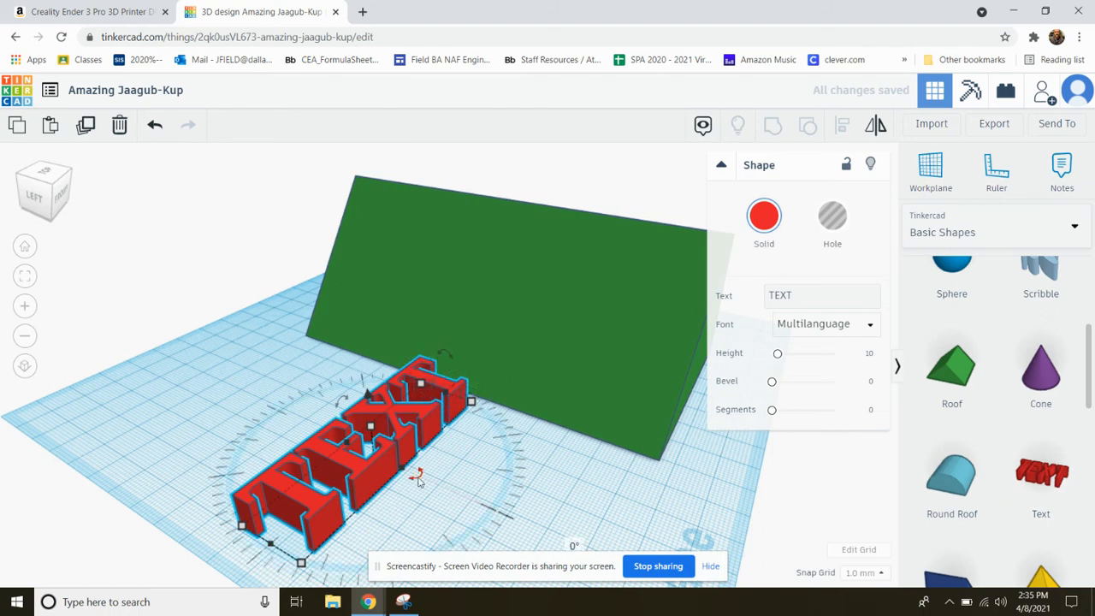
left_click_drag(418, 476, 332, 500)
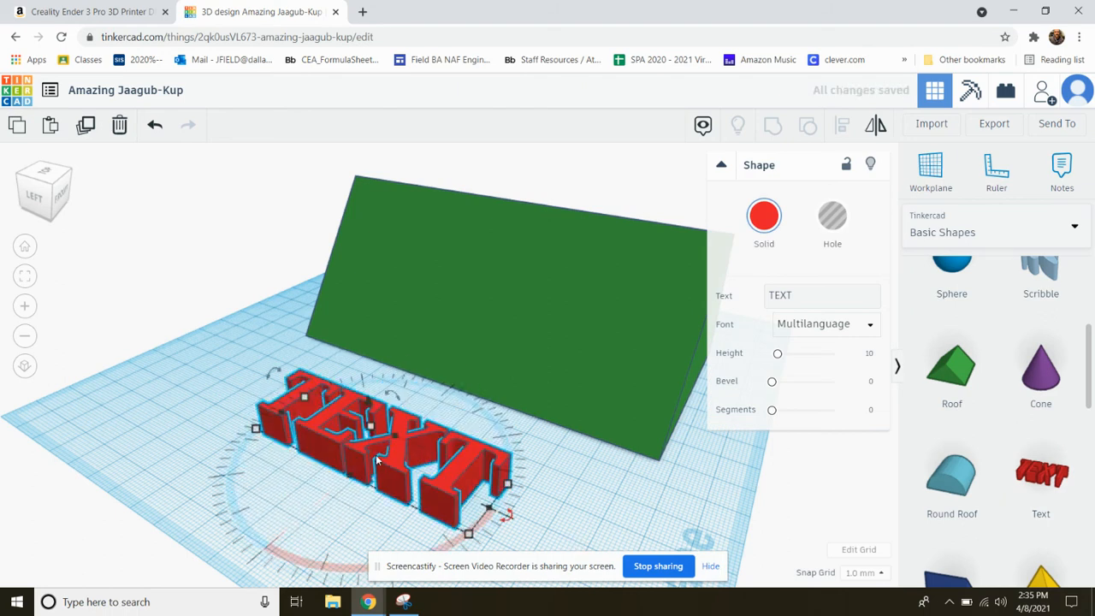
scroll(331, 464, "down", 3)
right_click_drag(331, 465, 171, 434)
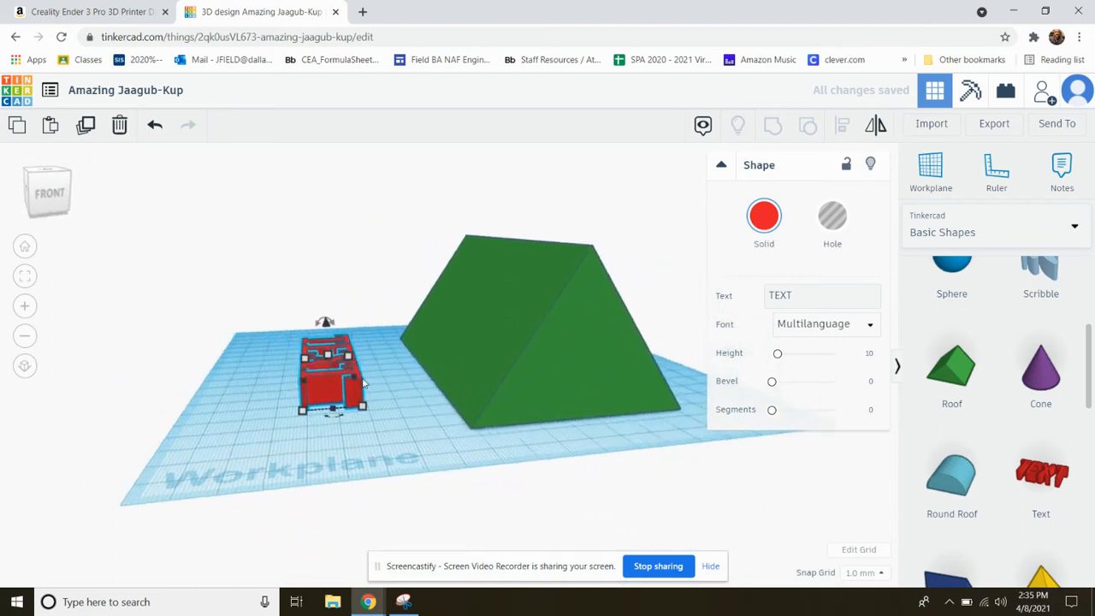
scroll(276, 394, "up", 3)
right_click_drag(294, 377, 295, 370)
left_click_drag(287, 322, 387, 346)
right_click_drag(369, 388, 510, 379)
scroll(370, 391, "down", 5)
scroll(510, 383, "down", 3)
left_click_drag(153, 178, 336, 284)
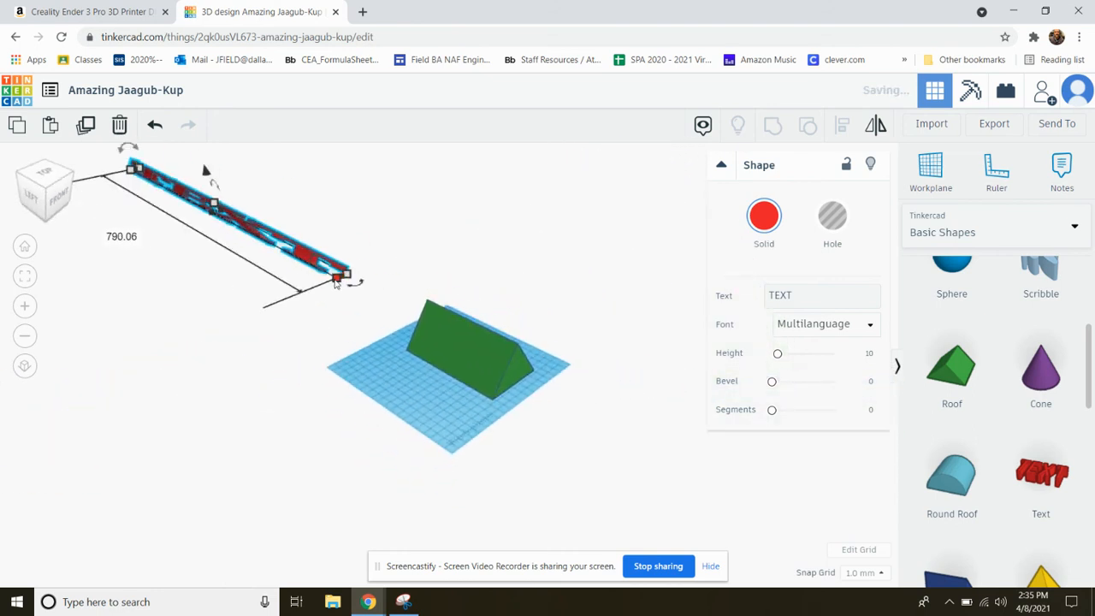
key("ctrl+z")
scroll(222, 244, "up", 2)
scroll(263, 273, "down", 4)
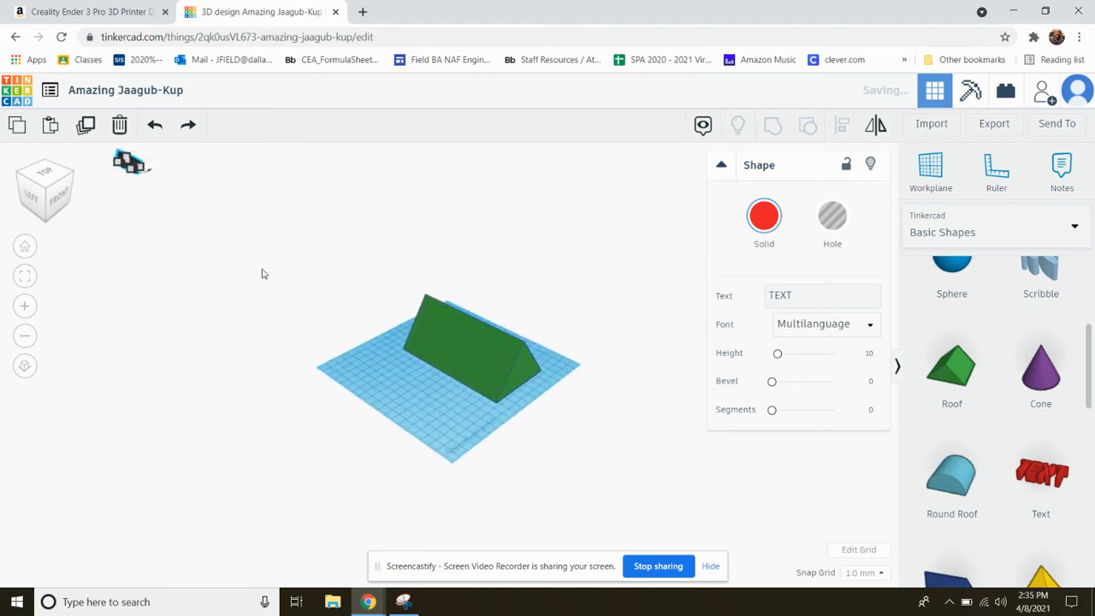
scroll(140, 180, "up", 3)
scroll(117, 158, "down", 1)
scroll(117, 157, "down", 1)
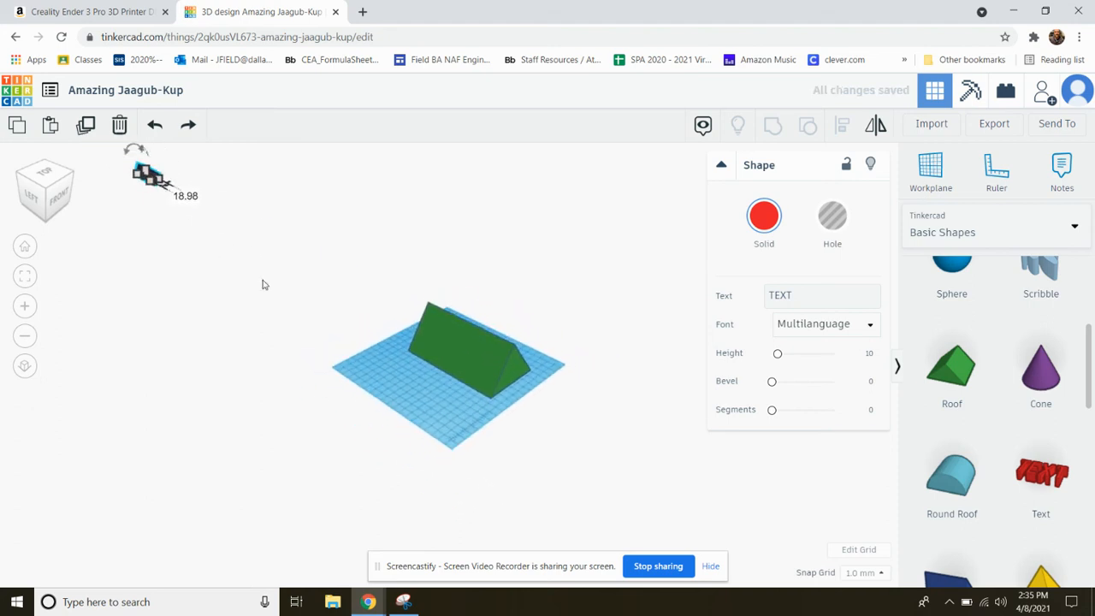
right_click_drag(332, 316, 359, 308)
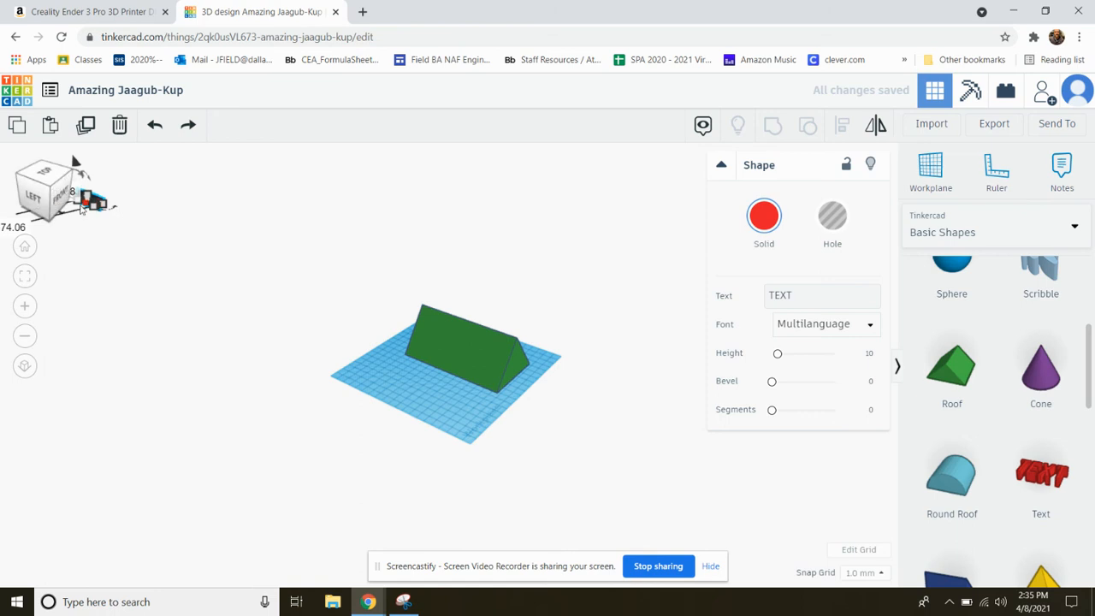
right_click_drag(220, 306, 252, 299)
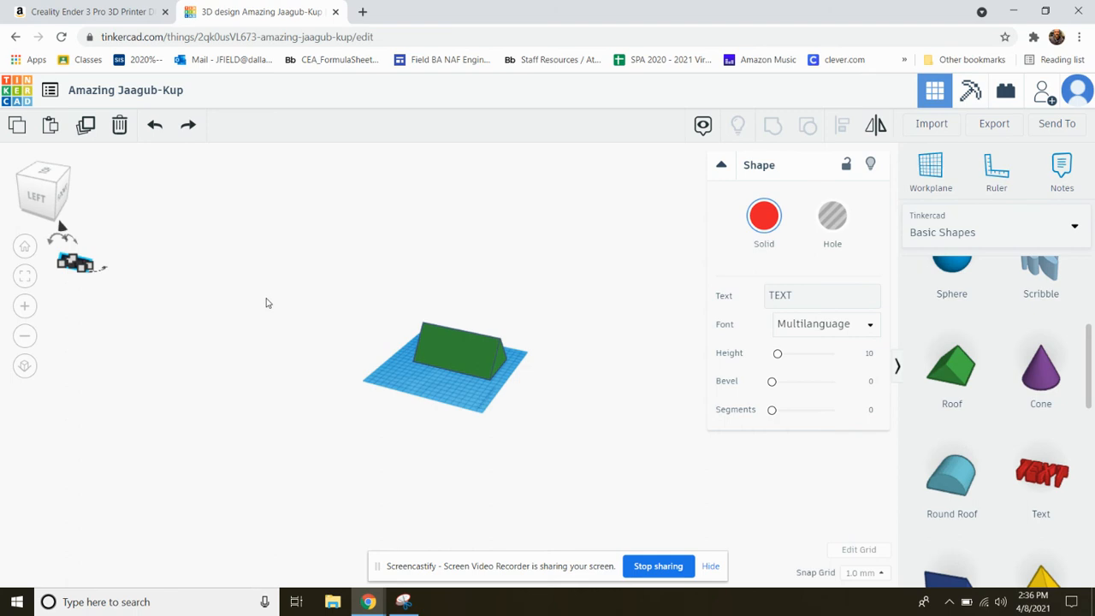
key("ctrl+z")
Tilt the red text by about 57° so it leans at the slope of the roof's side
scroll(425, 374, "up", 5)
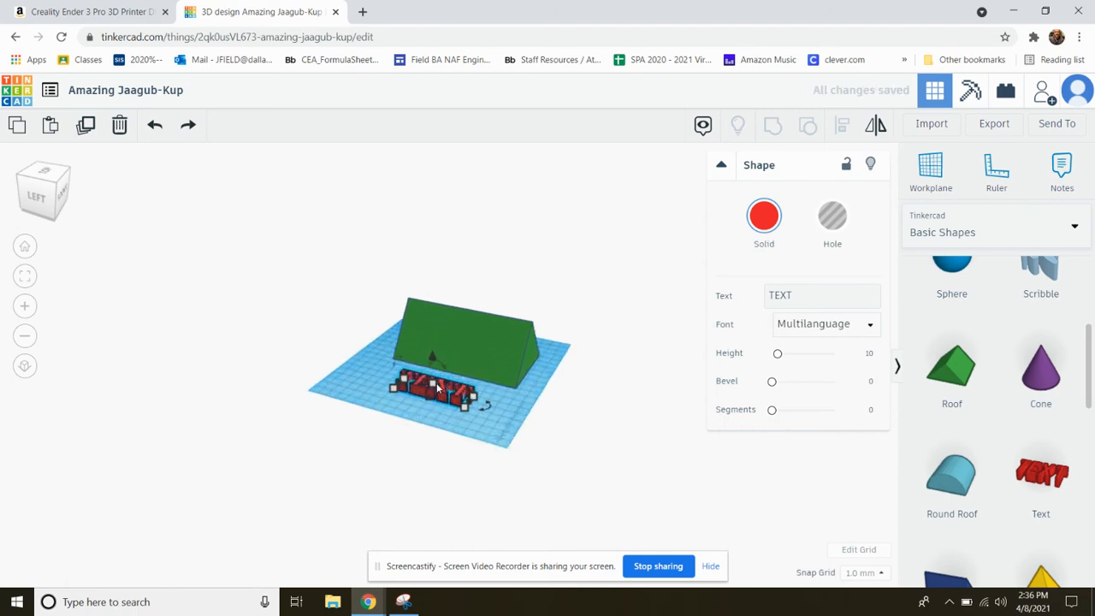
scroll(421, 414, "up", 3)
right_click_drag(446, 468, 284, 422)
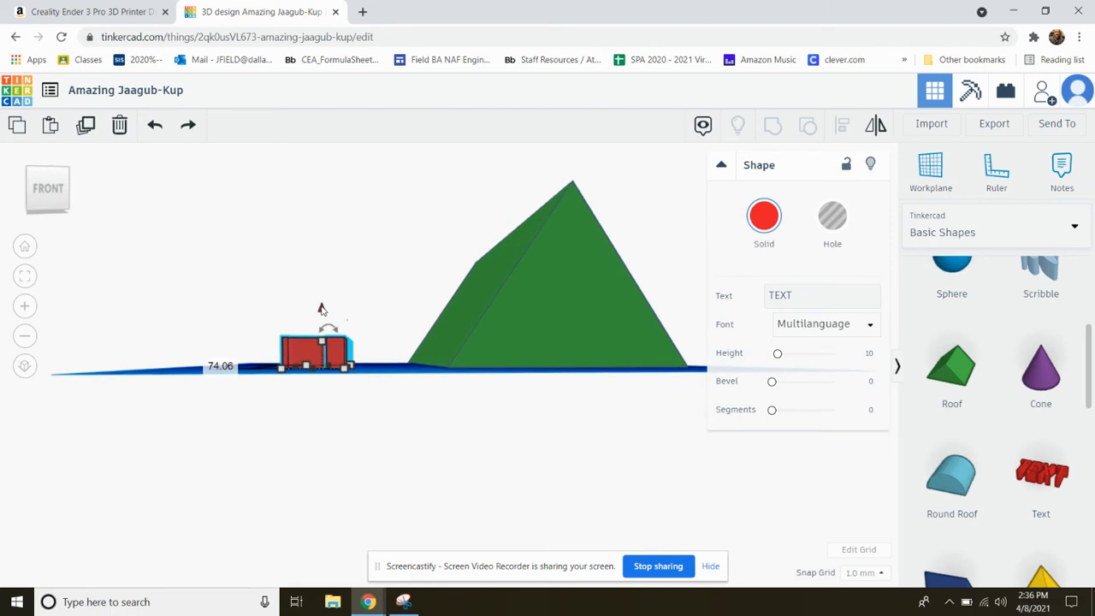
mouse_move(331, 333)
mouse_move(312, 328)
left_mouse_down()
mouse_move(288, 328)
mouse_move(295, 334)
left_mouse_up()
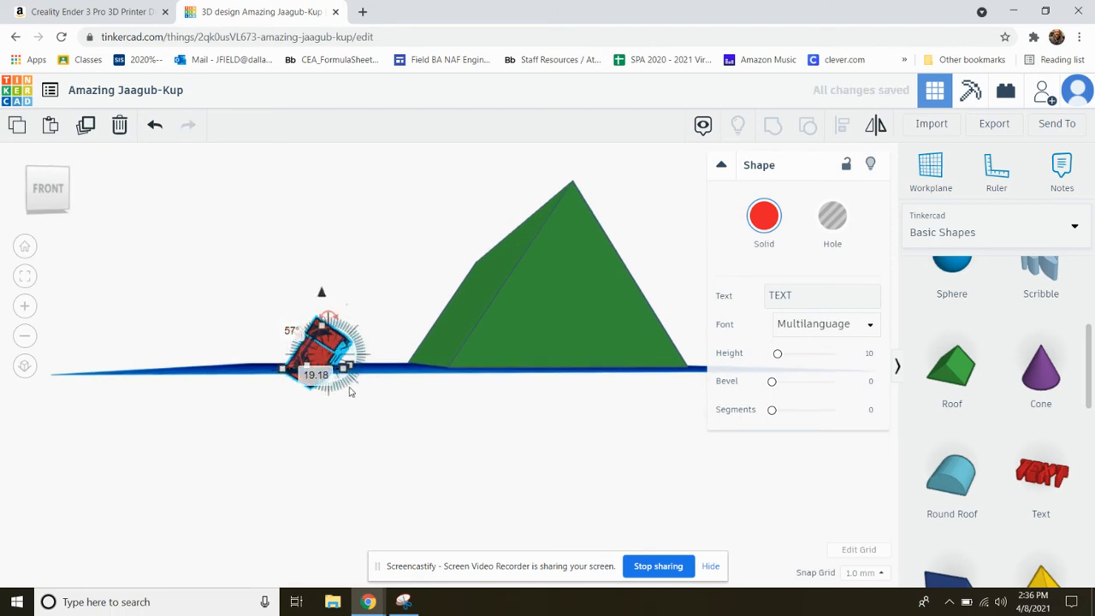
Move the tilted text against the roof's sloped face and raise it above the workplane so it sits partway up the slope
right_click_drag(391, 366, 347, 461)
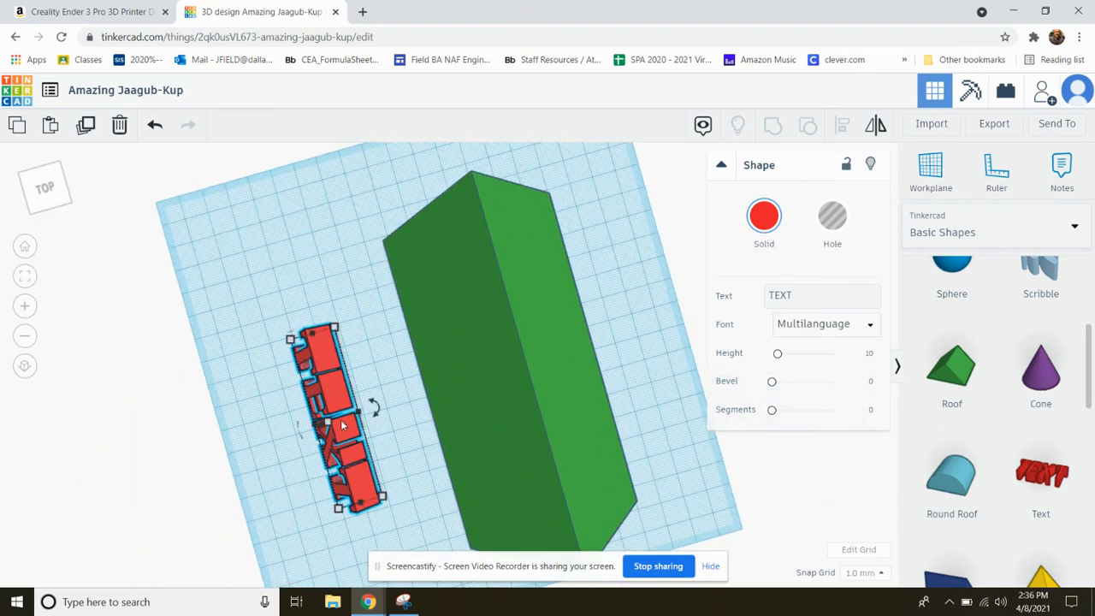
left_click_drag(341, 419, 441, 401)
right_click_drag(369, 440, 323, 300)
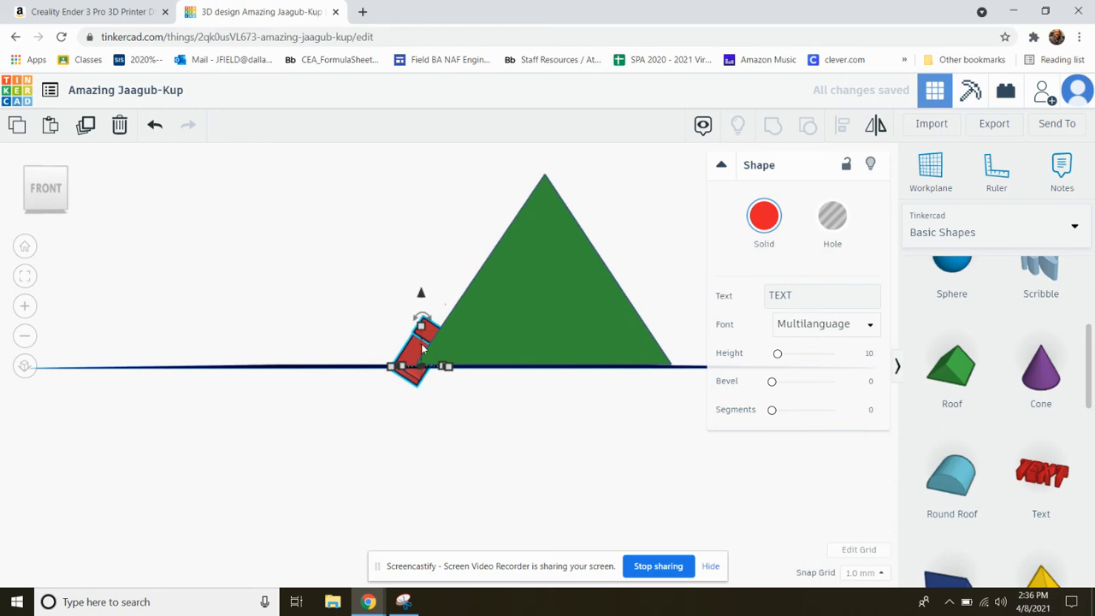
mouse_move(415, 358)
left_mouse_down()
mouse_move(425, 357)
mouse_move(419, 337)
left_mouse_up()
left_click_drag(426, 294, 429, 236)
right_click_drag(443, 311, 397, 332)
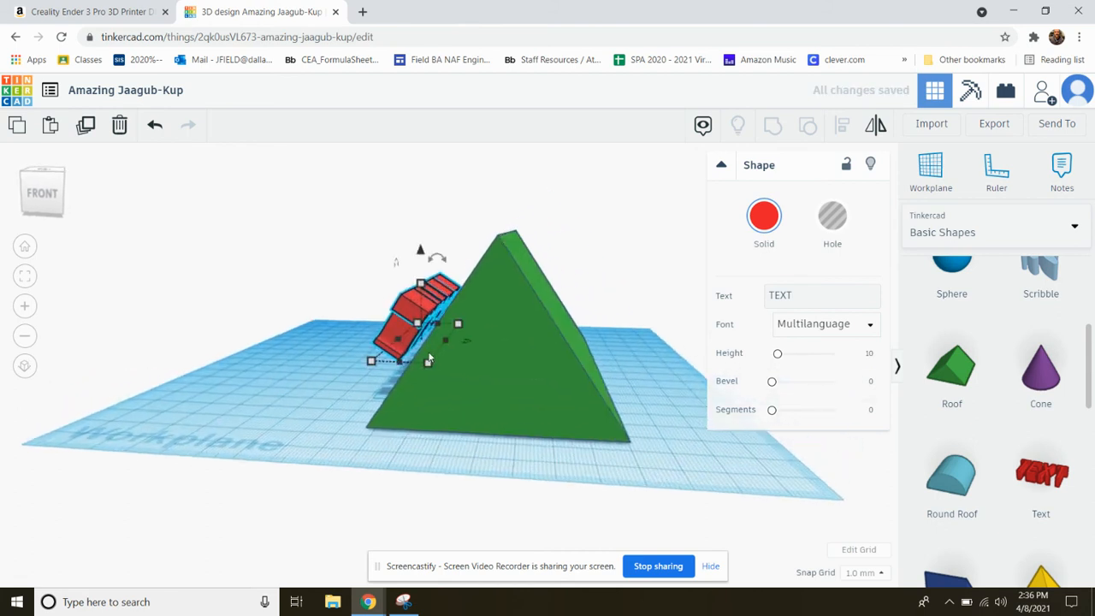
scroll(422, 338, "up", 3)
right_click_drag(448, 326, 505, 316)
scroll(505, 317, "down", 3)
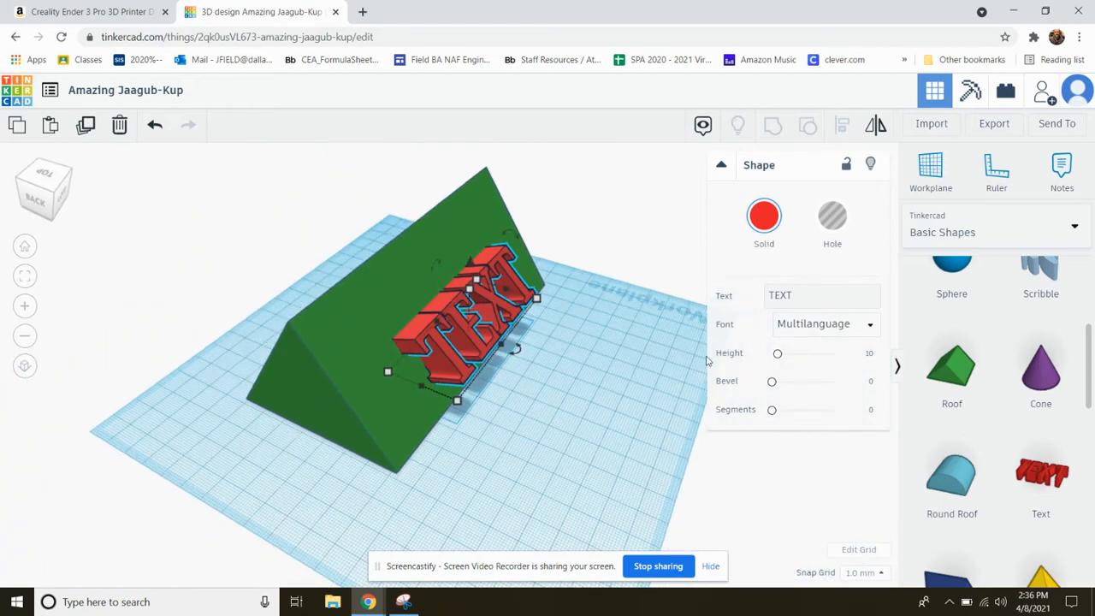
scroll(436, 358, "up", 5)
right_click_drag(440, 355, 400, 378)
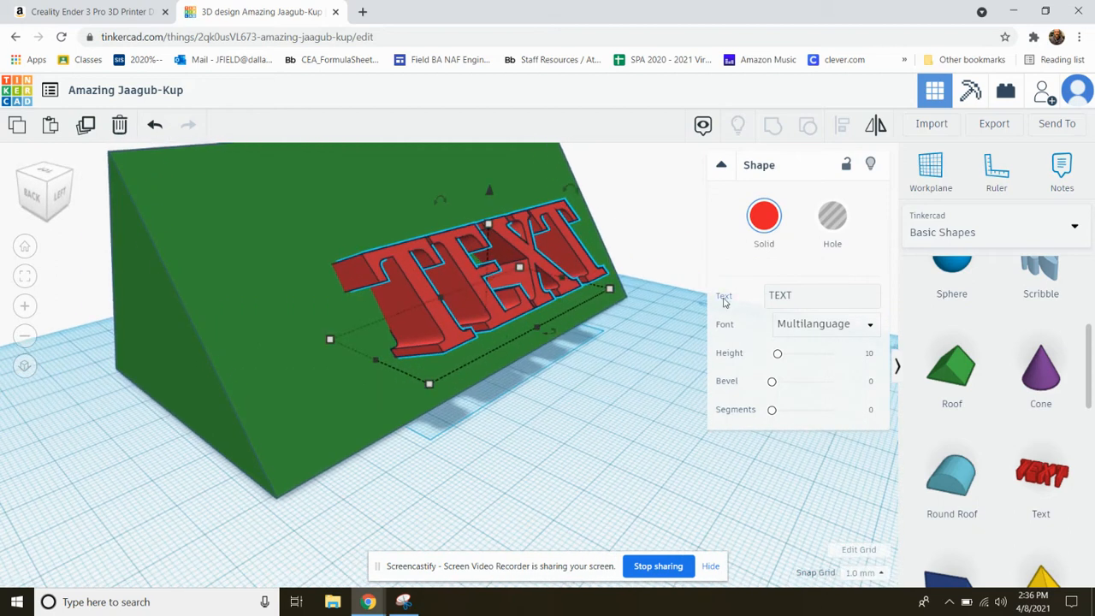
Try to change the text shape's wording to "TIN MAN"
left_click_drag(833, 298, 736, 300)
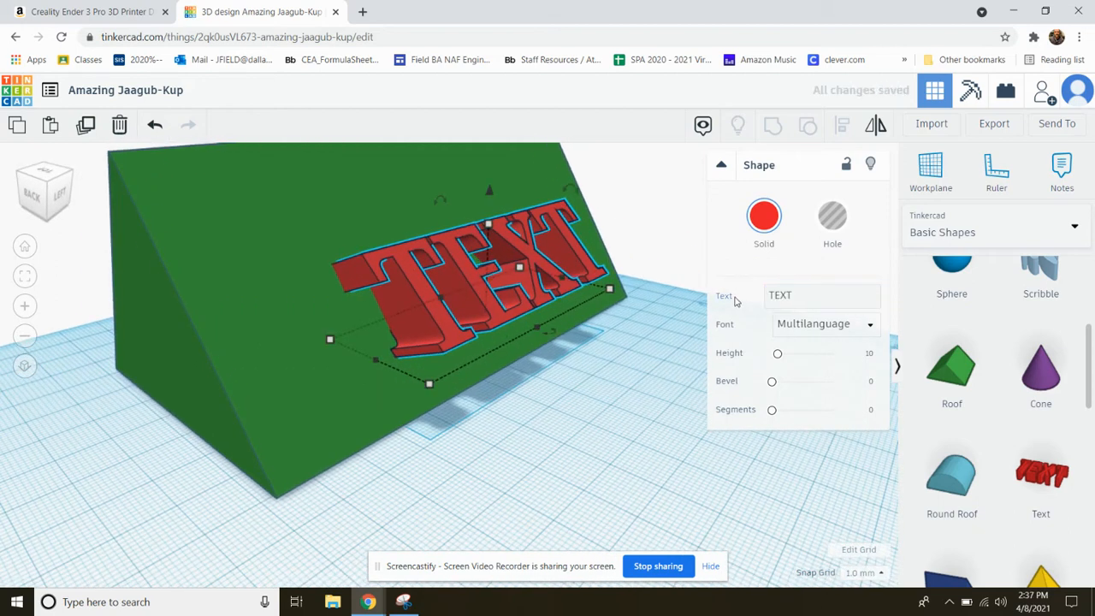
key("t")
key("n")
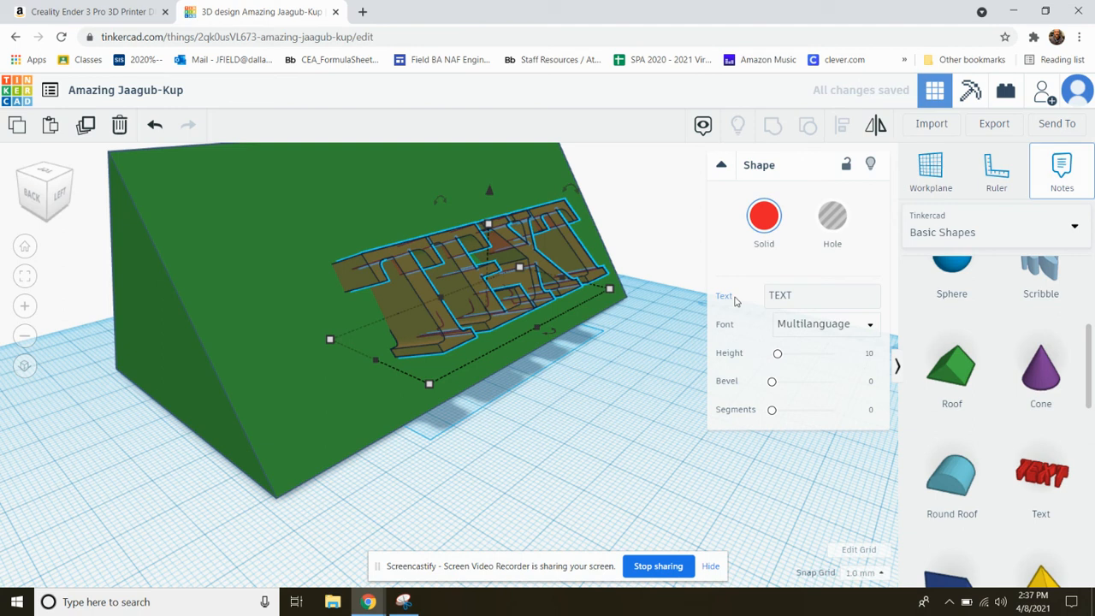
double_click(793, 297)
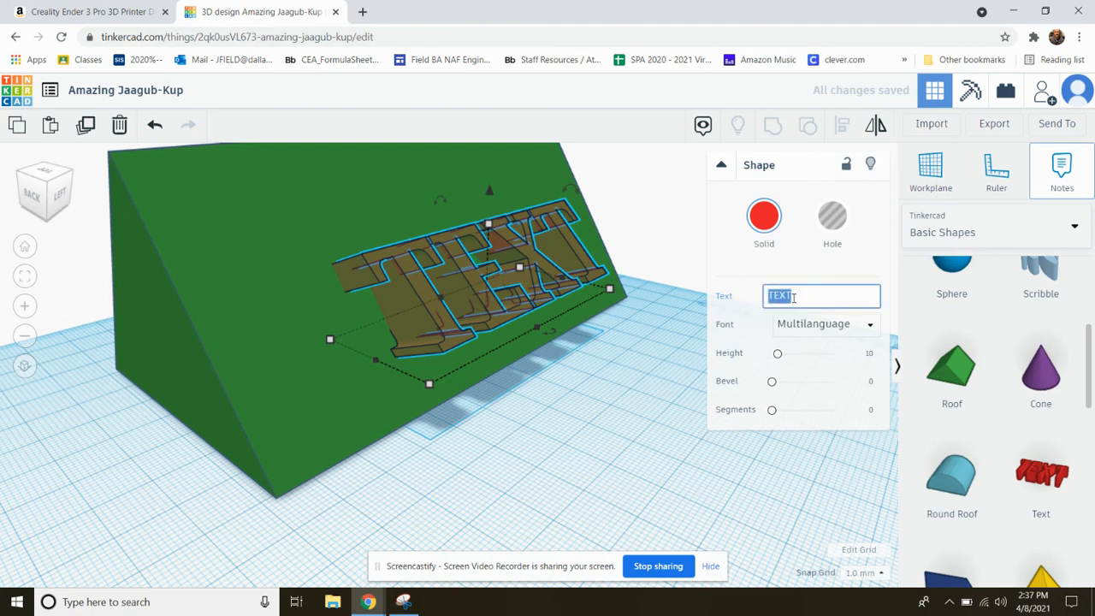
type("TIN MAN")
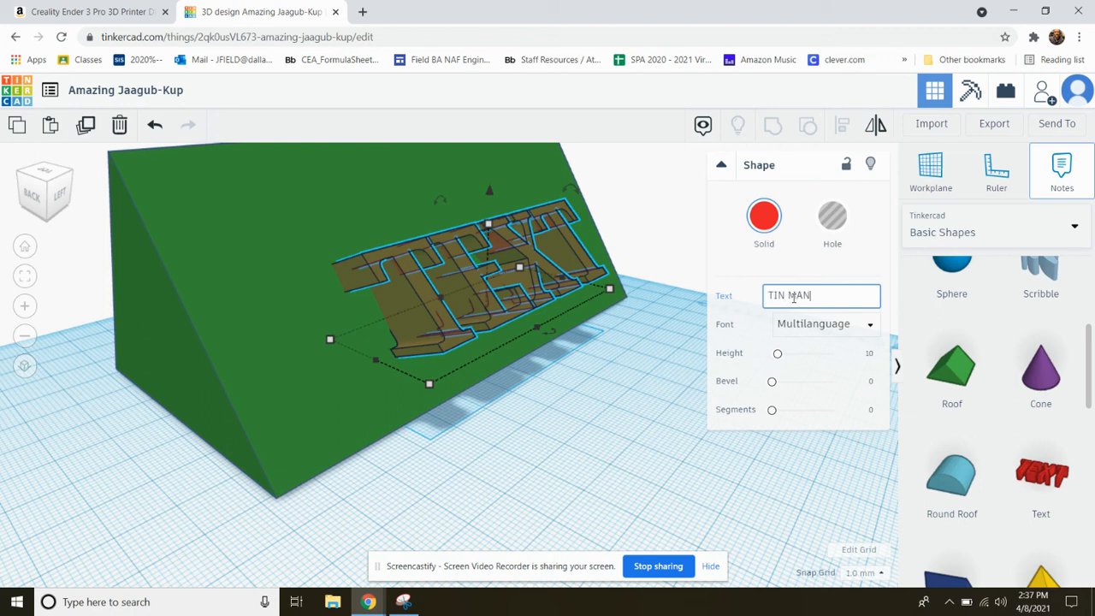
key("Return")
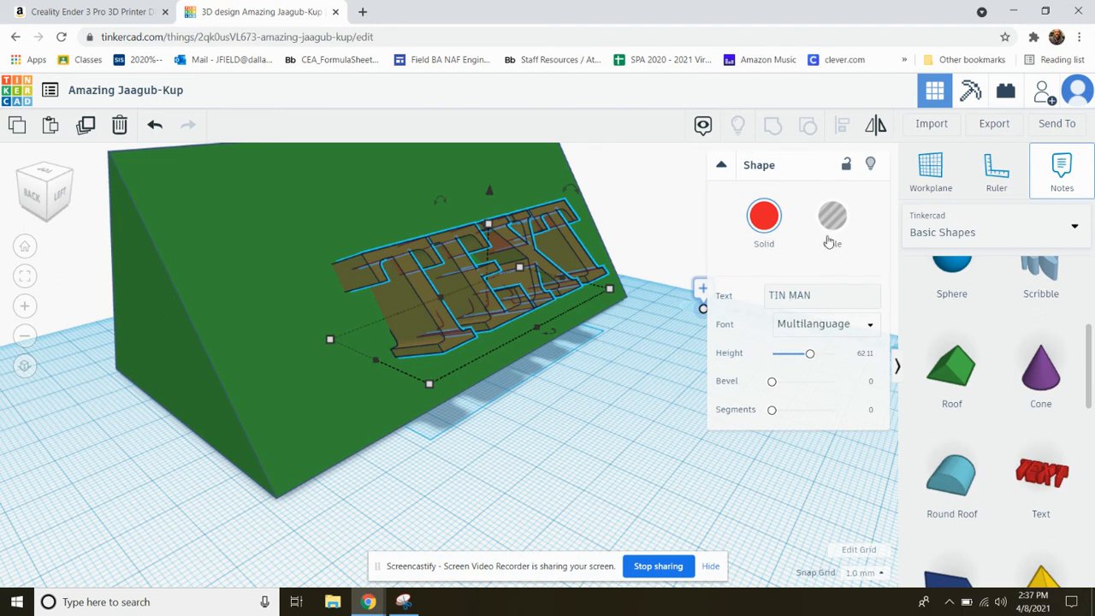
Recolor the text shape with the dark blue preset and turn it into a hole
left_click(764, 217)
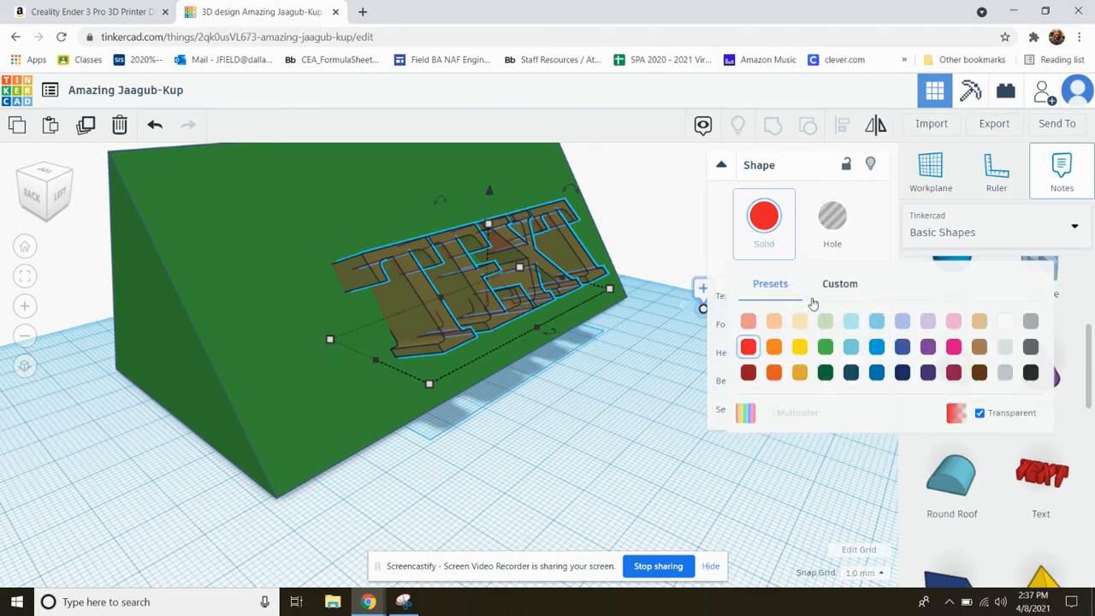
left_click(904, 348)
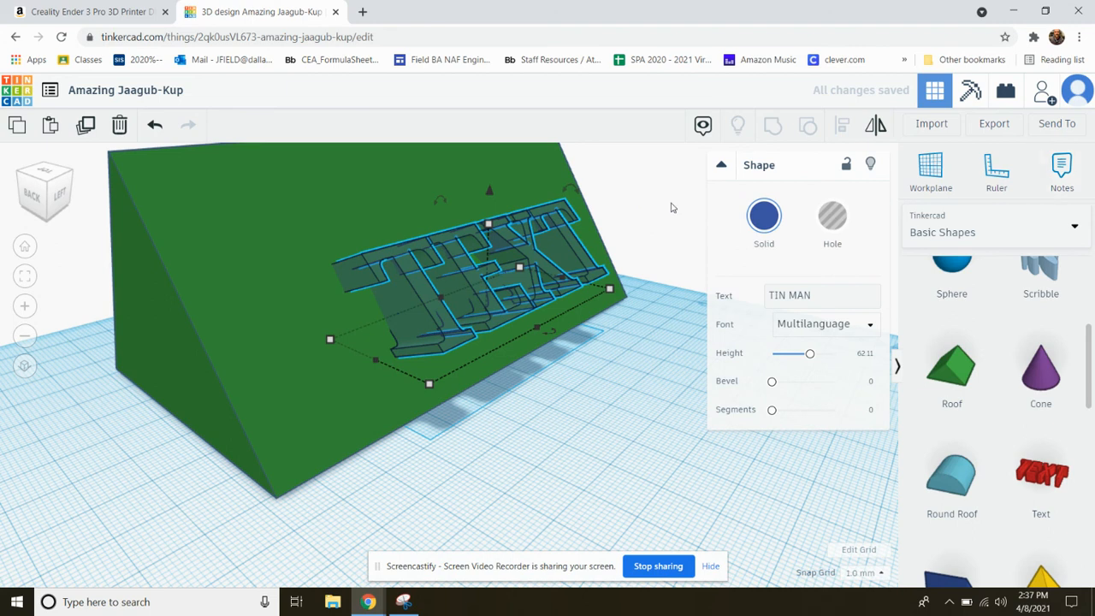
left_click(835, 217)
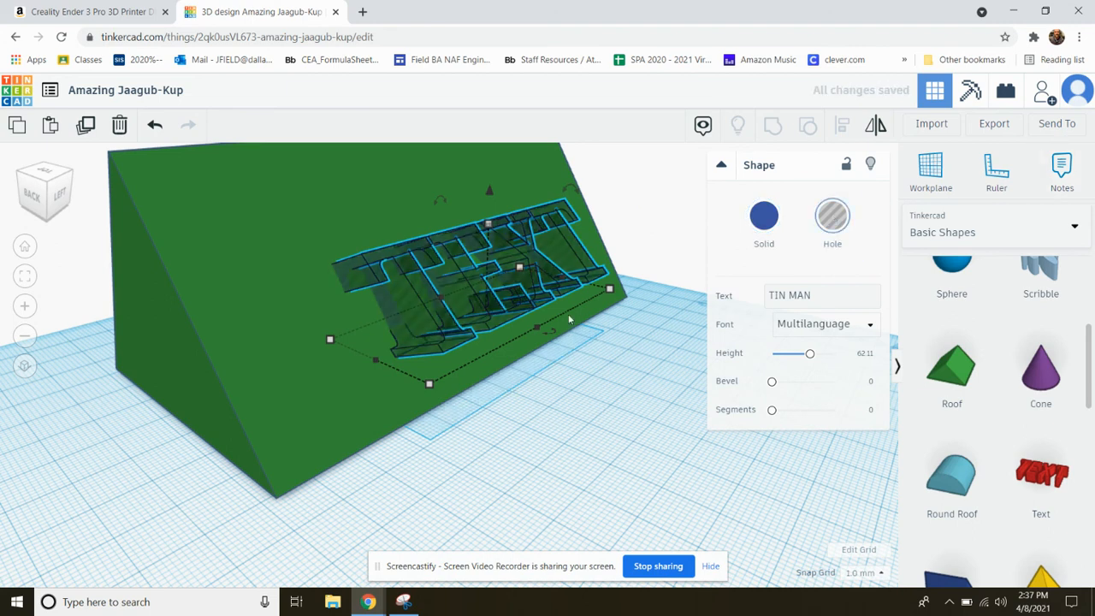
mouse_move(558, 316)
right_mouse_down()
mouse_move(538, 321)
mouse_move(552, 301)
mouse_move(575, 319)
right_mouse_up()
Group the roof and the text hole to cut the letters into the sloped face
left_click(630, 202)
scroll(638, 296, "down", 3)
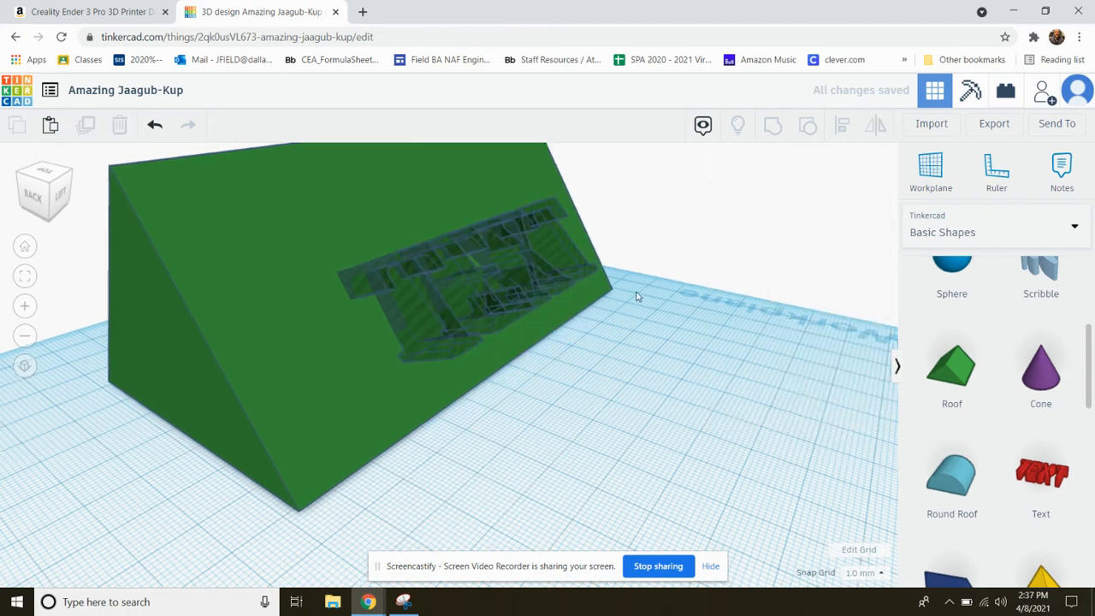
left_click_drag(172, 176, 644, 412)
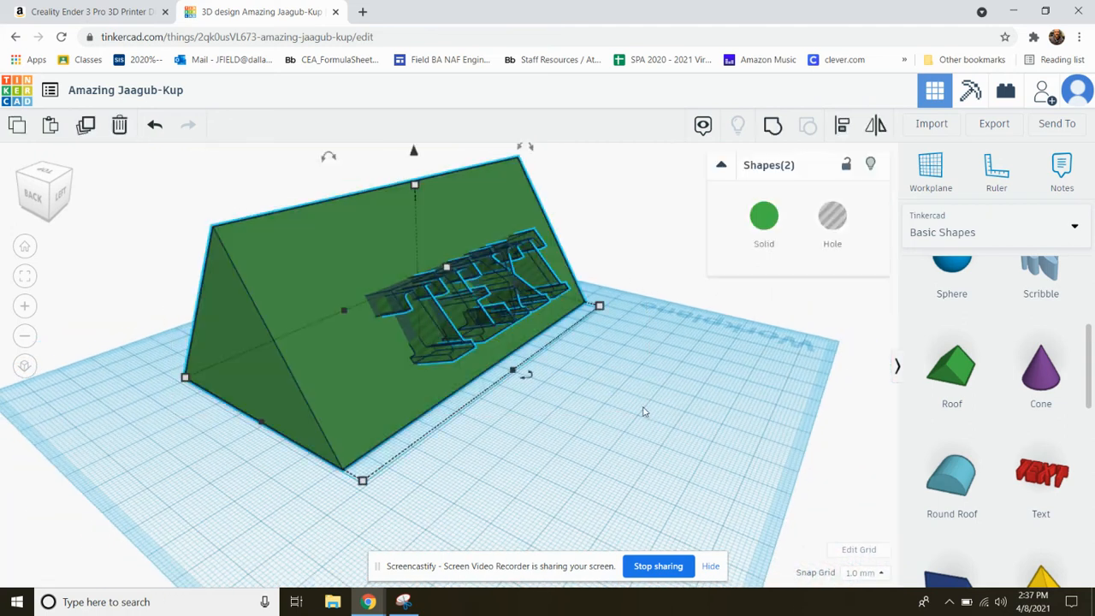
left_click(781, 126)
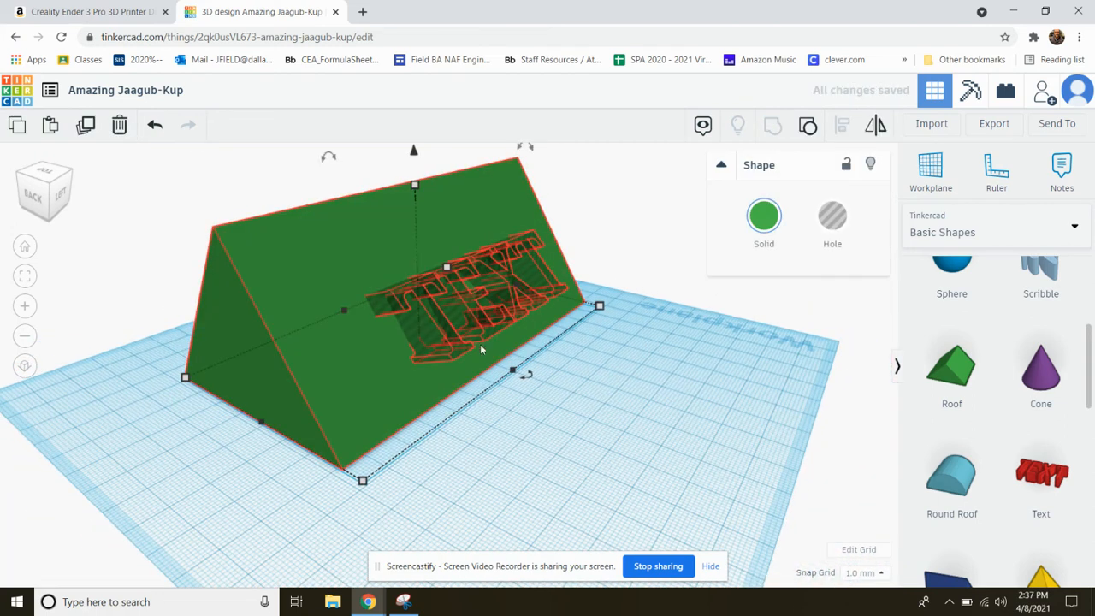
Examine how the letters are cut into the roof's sloped face from closer and farther views
scroll(377, 334, "up", 4)
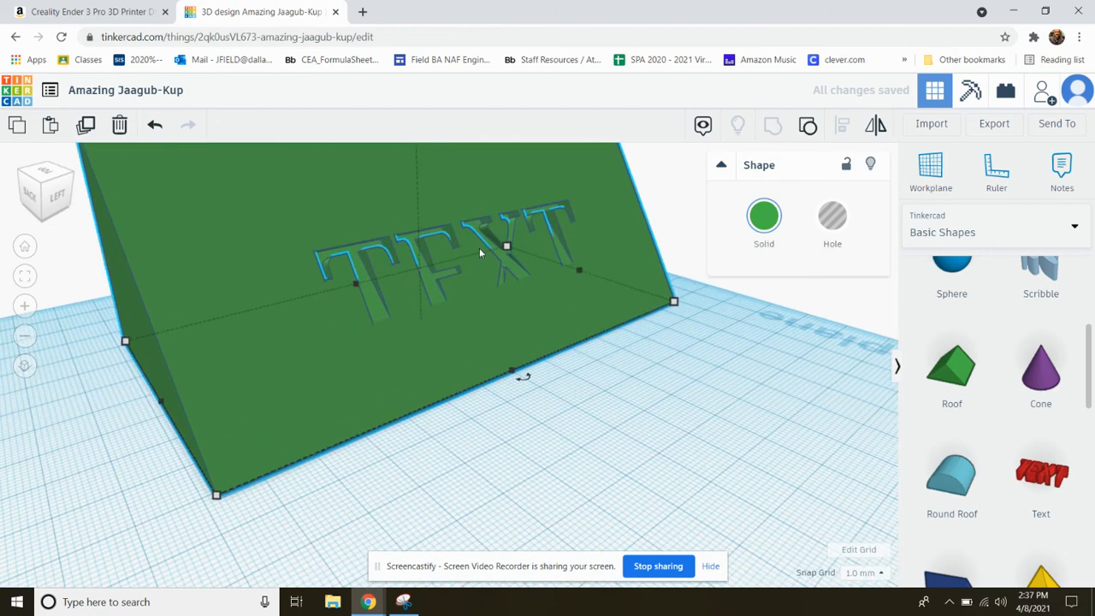
right_click_drag(453, 309, 394, 298)
scroll(492, 307, "down", 3)
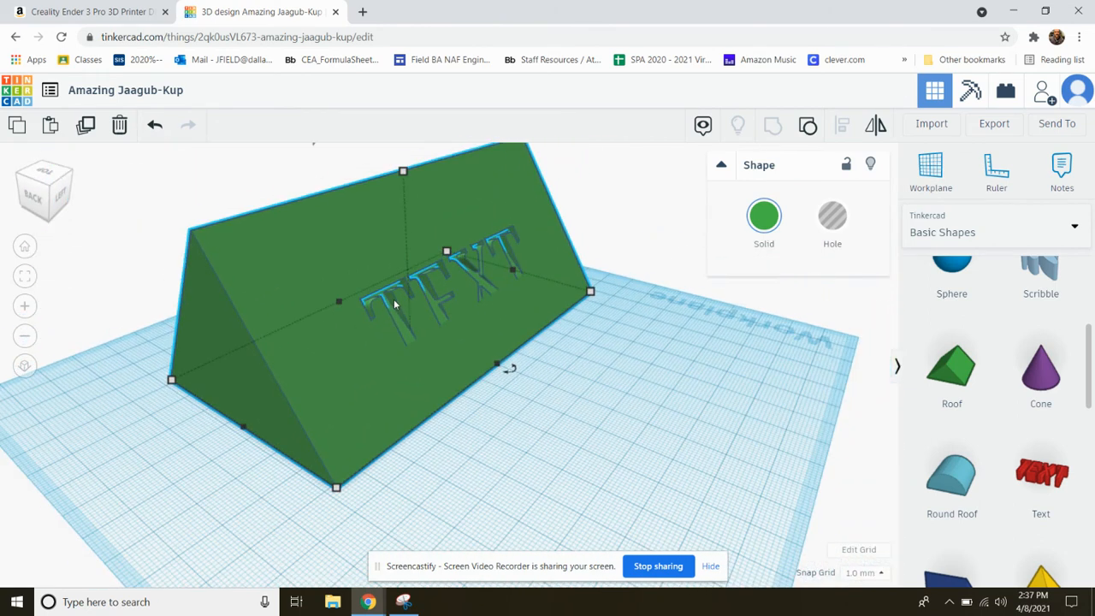
scroll(414, 346, "down", 2)
scroll(371, 284, "up", 2)
right_click_drag(368, 295, 348, 272)
scroll(367, 231, "up", 2)
scroll(401, 257, "up", 3)
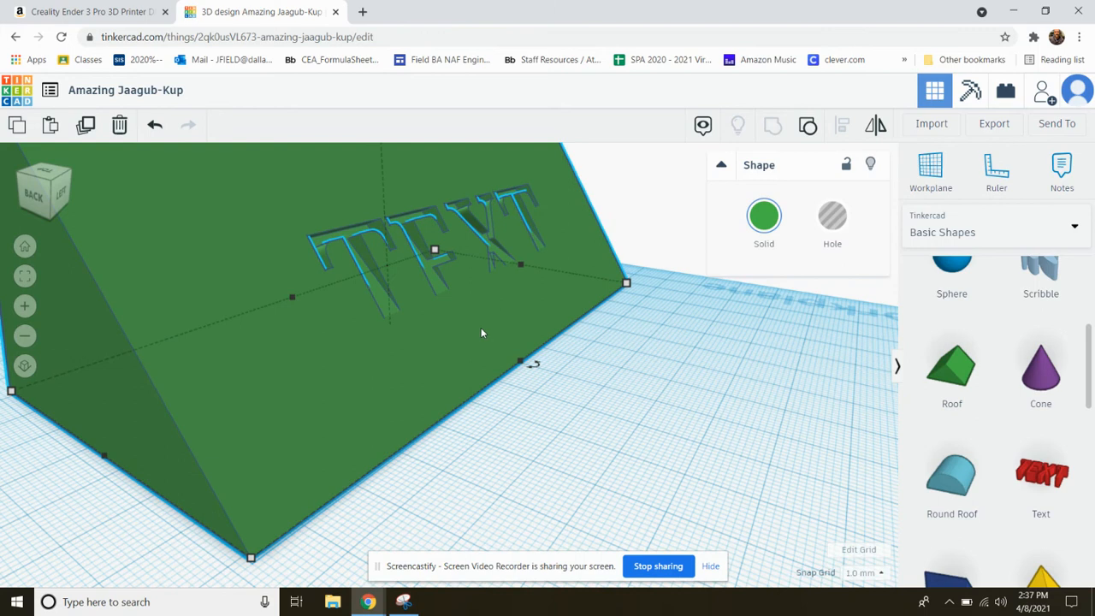
Undo the grouping and push the text hole deeper into the roof's sloped face
key("ctrl+z")
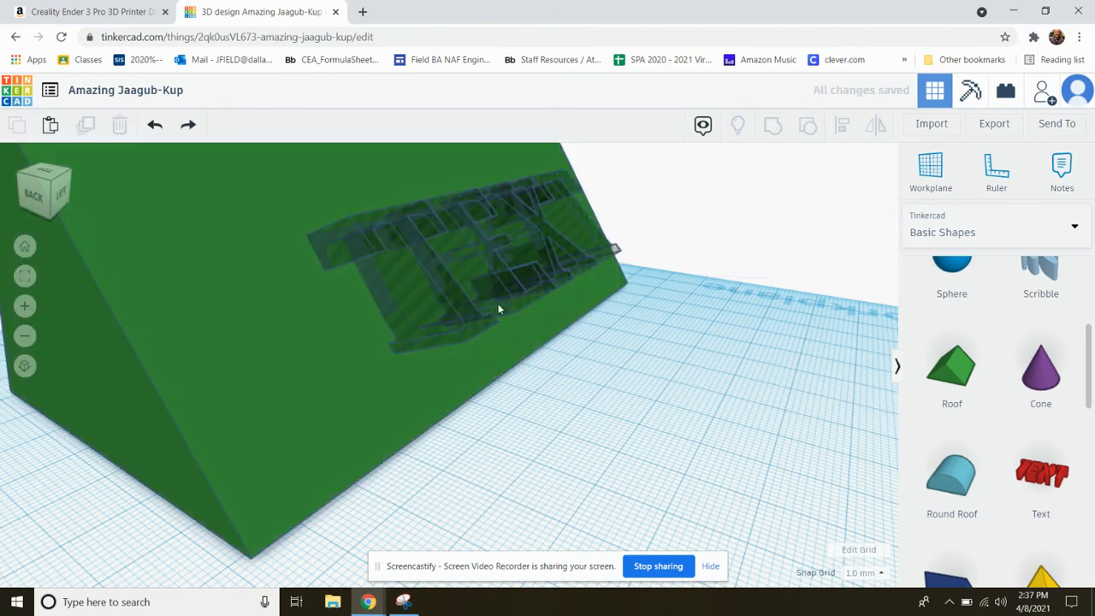
left_click(477, 297)
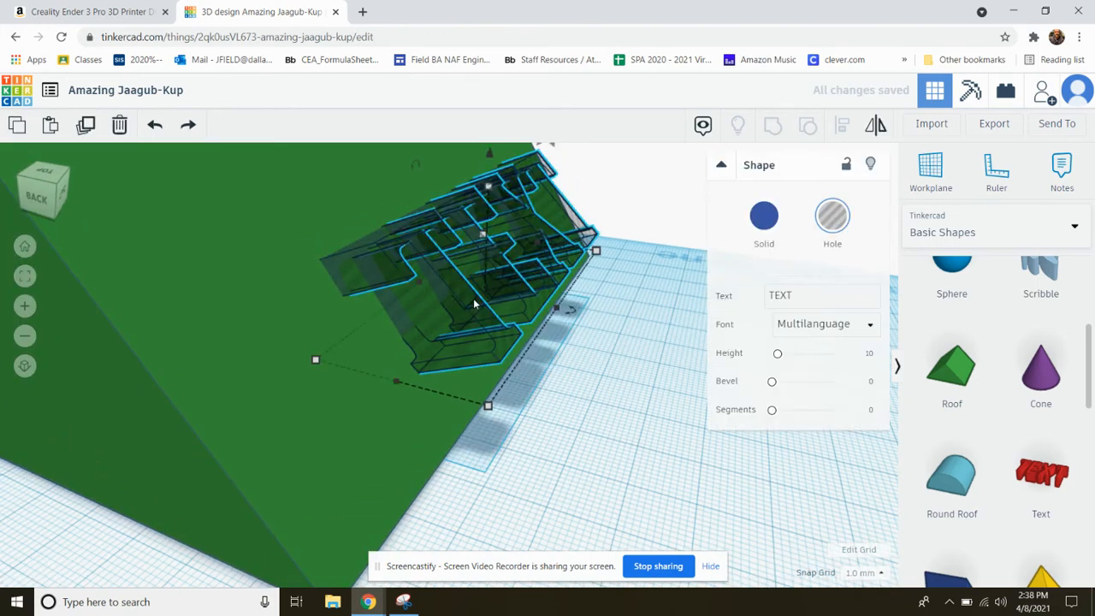
left_click_drag(492, 220, 475, 231)
scroll(476, 359, "down", 2)
right_click_drag(476, 366, 535, 313)
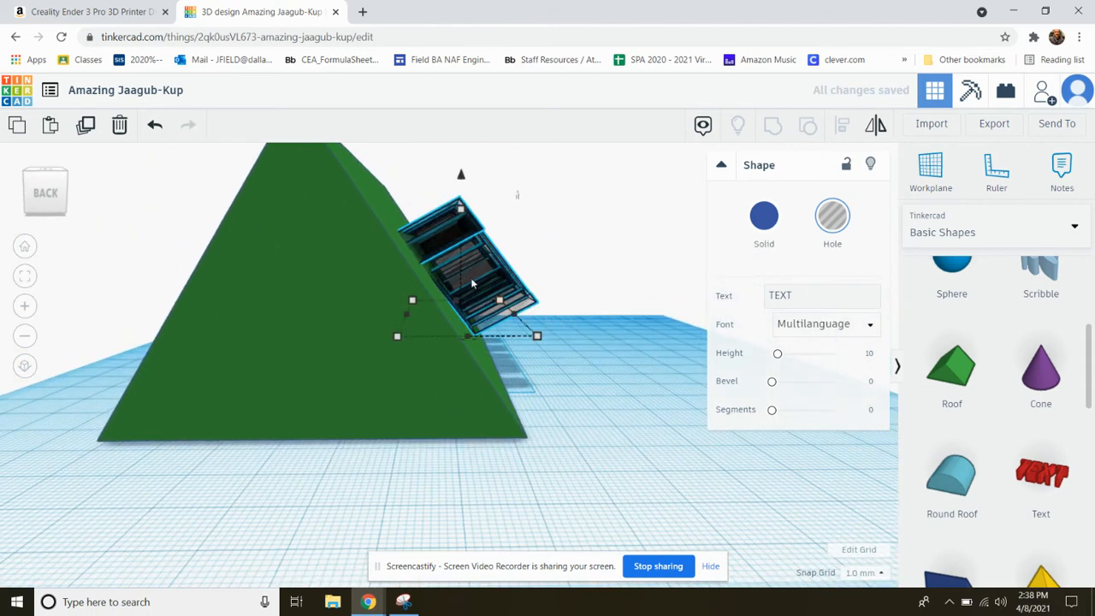
left_click_drag(471, 276, 439, 277)
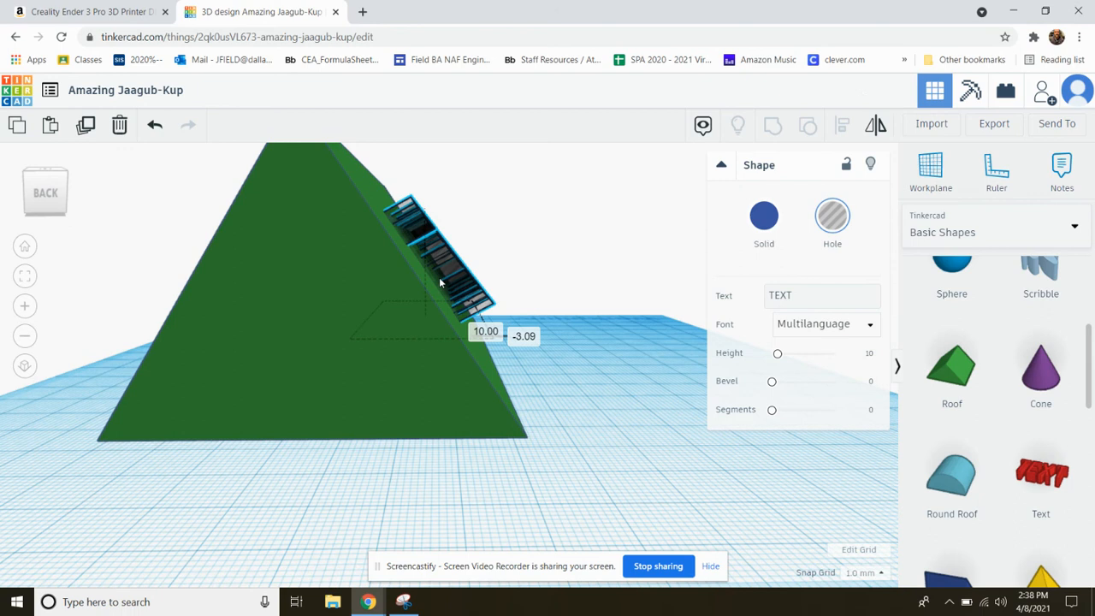
right_click_drag(439, 277, 359, 308)
left_click(644, 223)
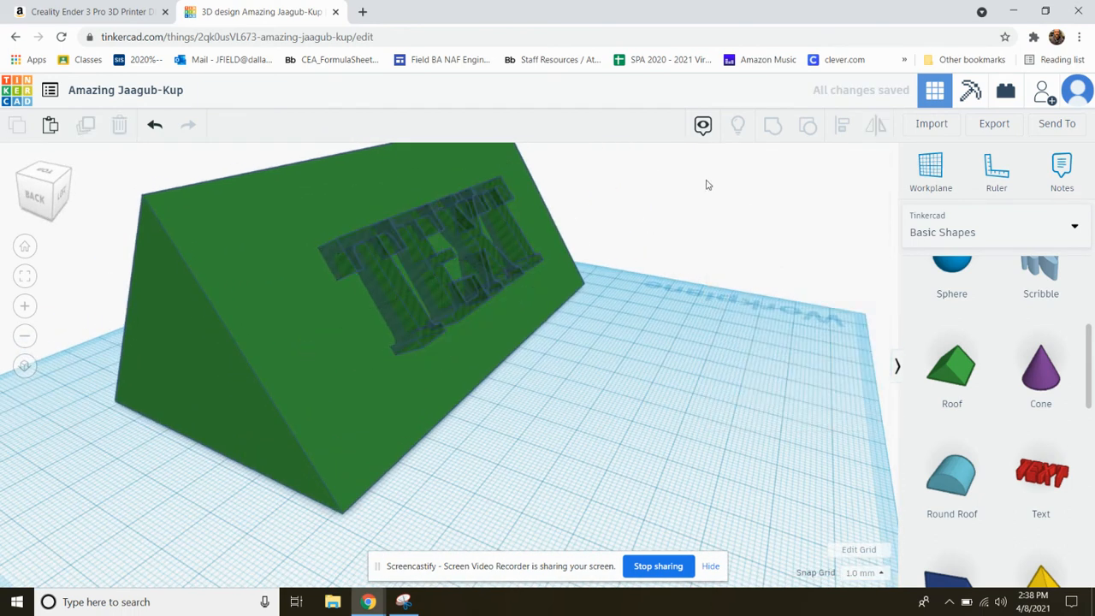
Select the roof together with the repositioned text hole and group them to engrave the full lettering
scroll(680, 243, "down", 3)
left_click_drag(160, 198, 611, 375)
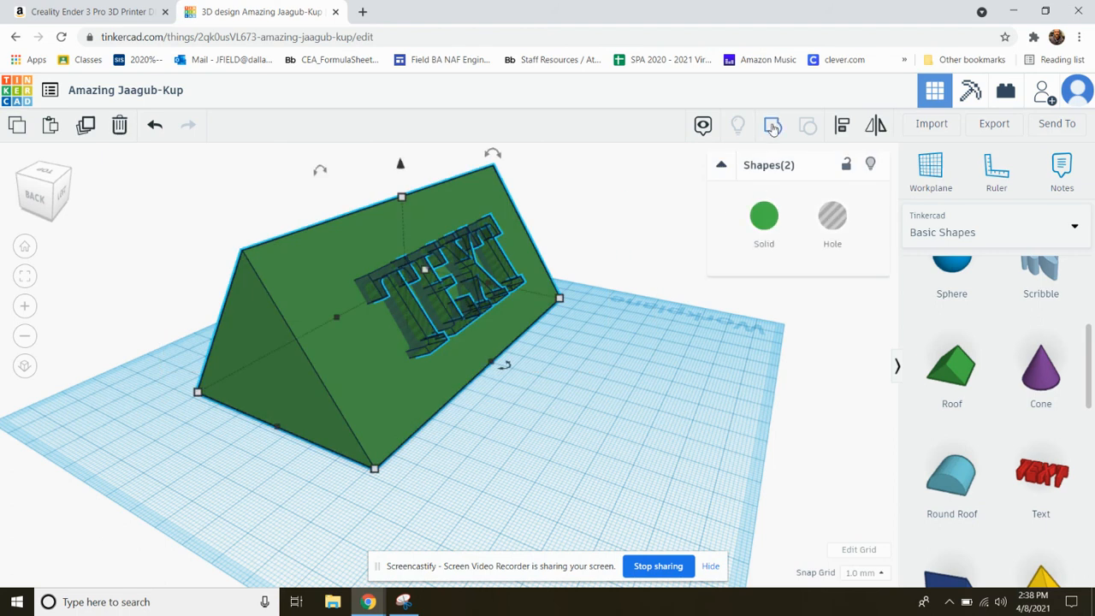
left_click(773, 126)
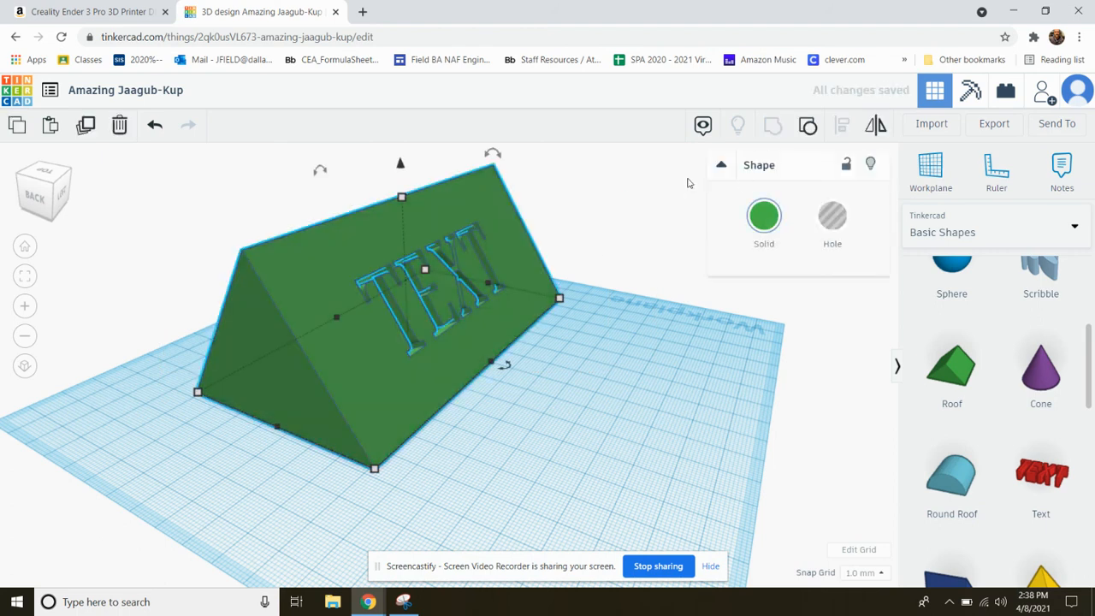
left_click(653, 194)
right_click_drag(469, 295, 443, 360)
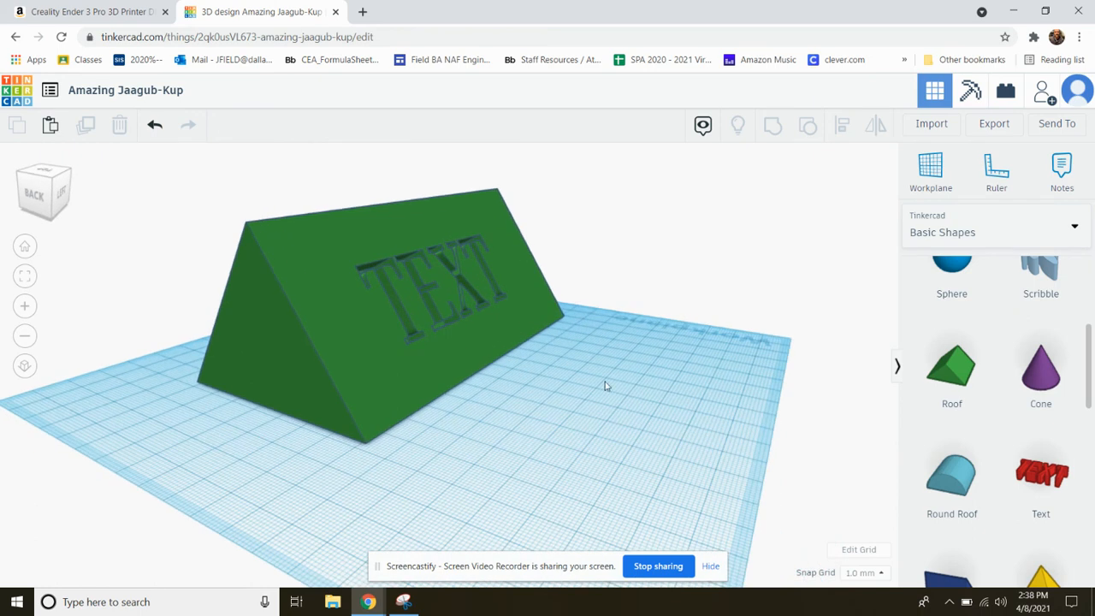
Browse the available shape library categories while keeping Basic Shapes
scroll(1059, 454, "down", 8)
scroll(1039, 457, "up", 5)
scroll(1035, 466, "up", 3)
left_click(987, 232)
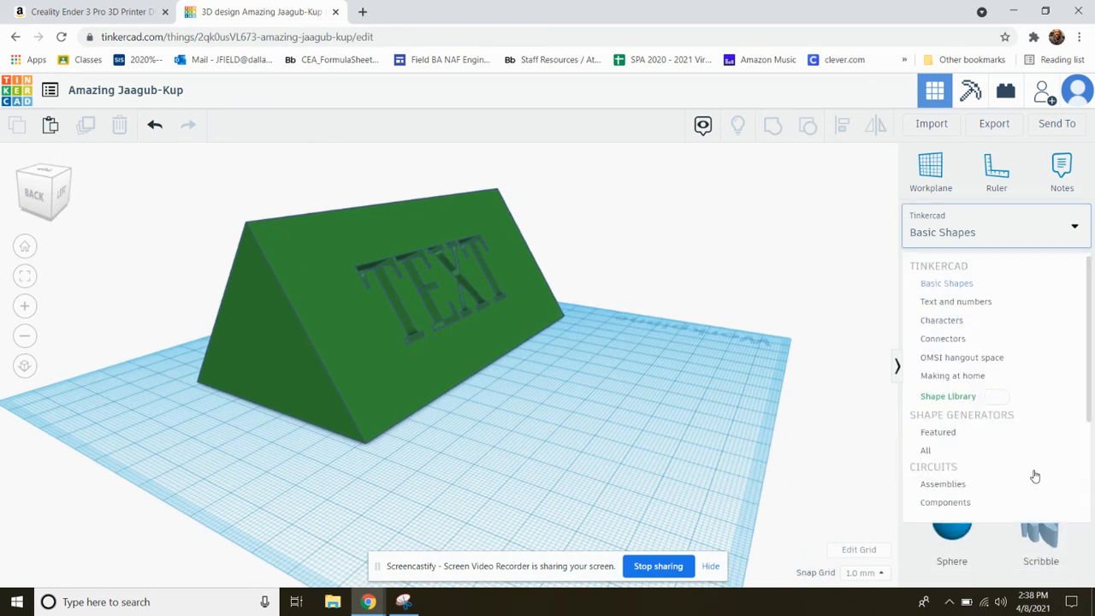
left_click(837, 247)
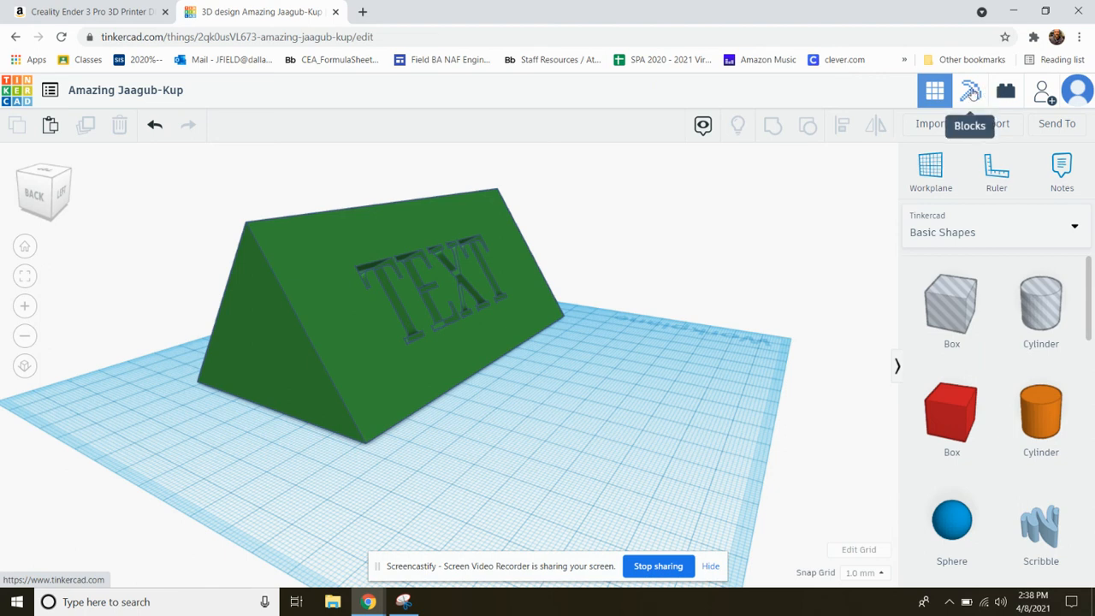
Preview the nameplate in the Blocks and Bricks views, then return to the 3D design view
left_click(972, 94)
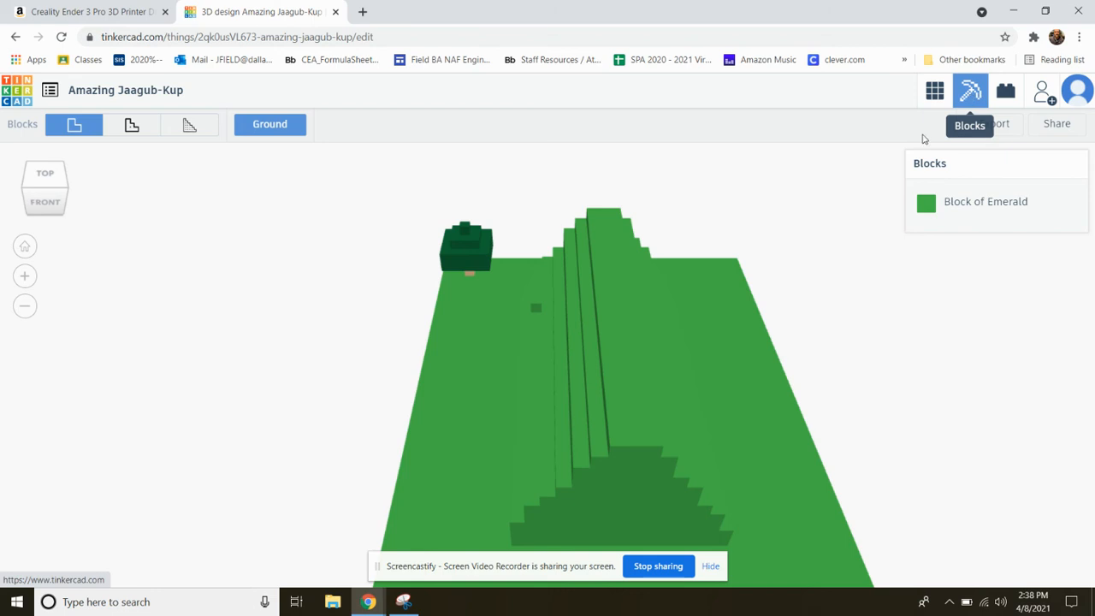
right_click_drag(655, 324, 934, 170)
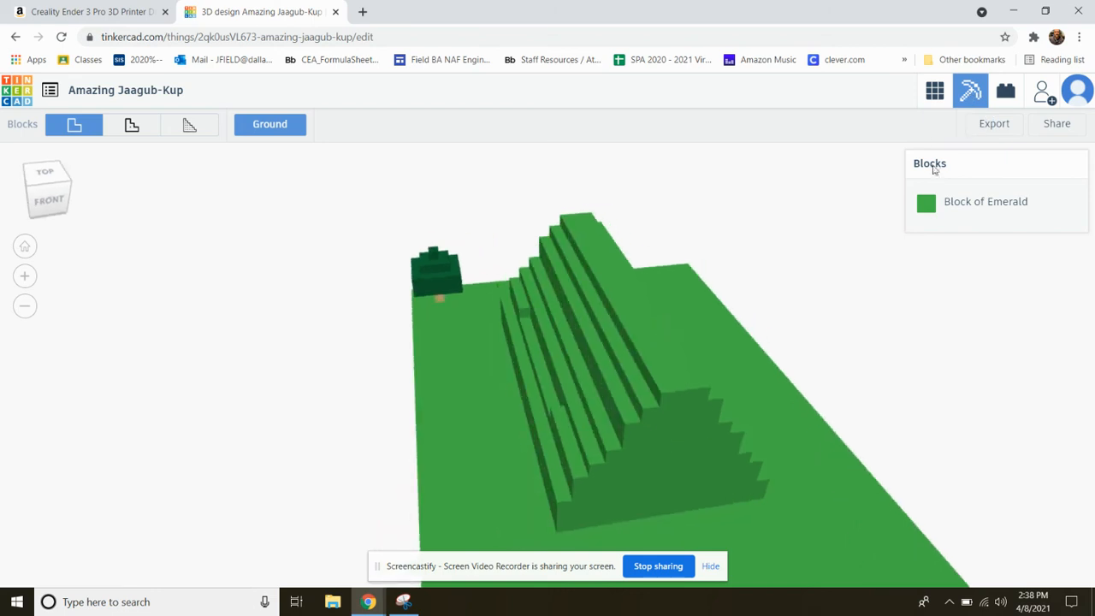
left_click(1001, 95)
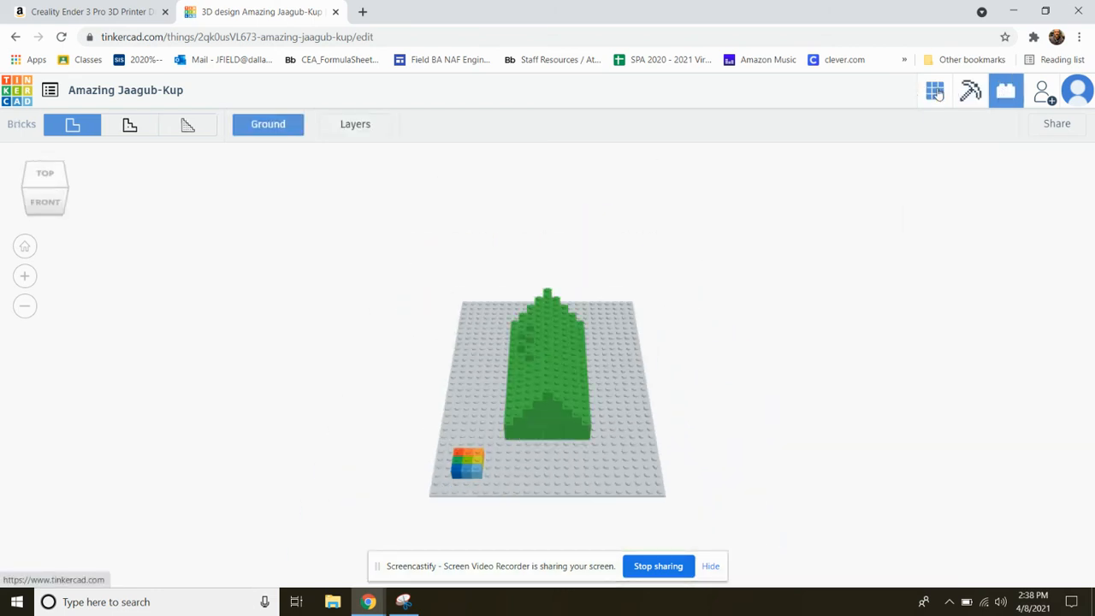
left_click(934, 91)
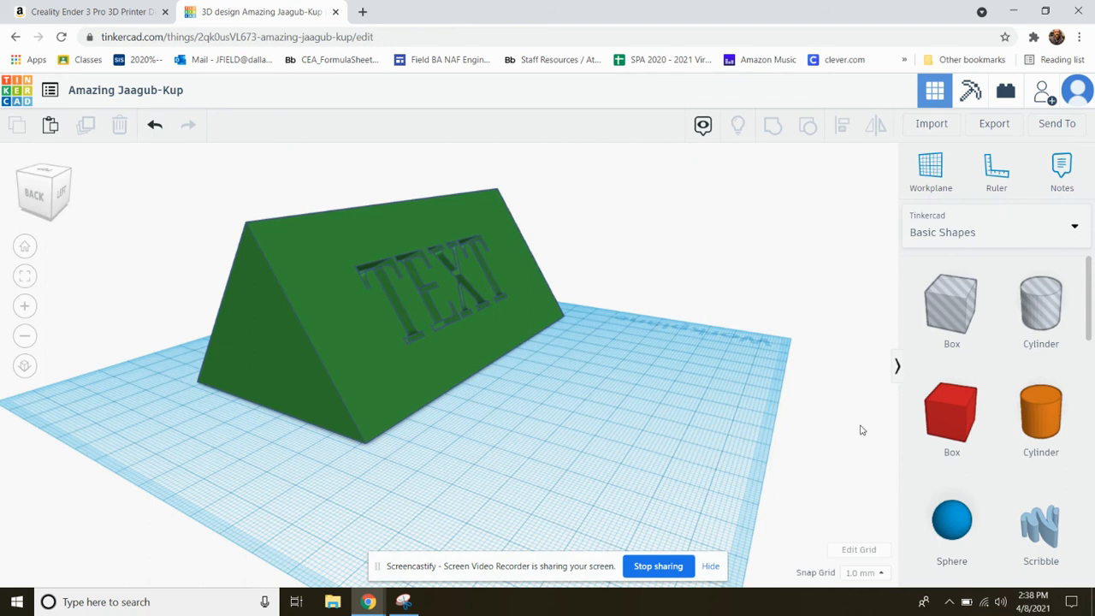
right_click_drag(460, 350, 332, 319)
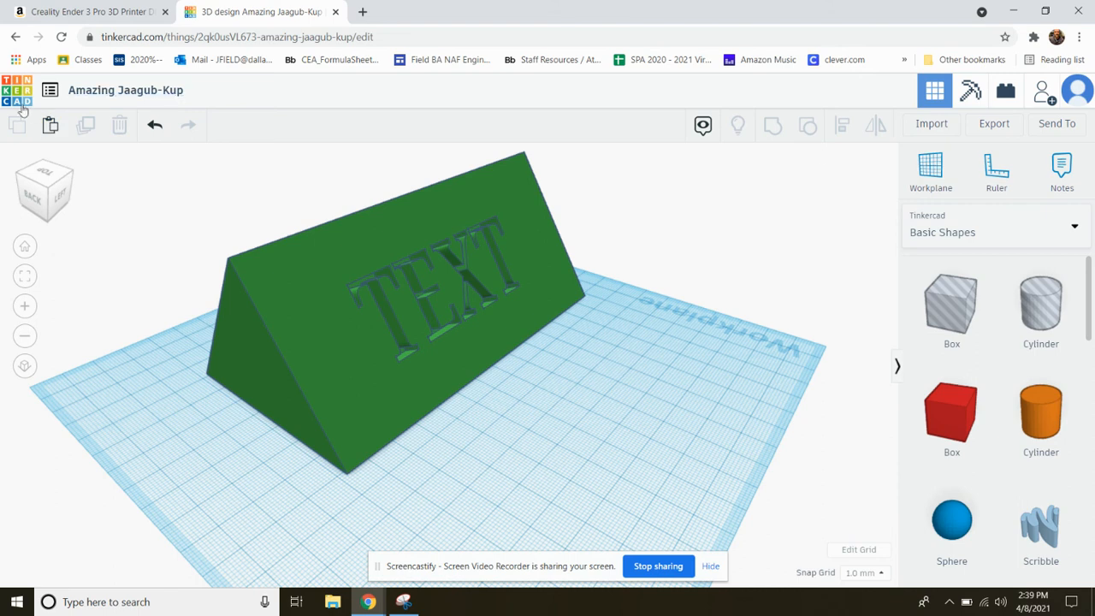
Return to the dashboard, preview the Amazing Jaagub-Kup design's details, and close the preview
left_click(50, 91)
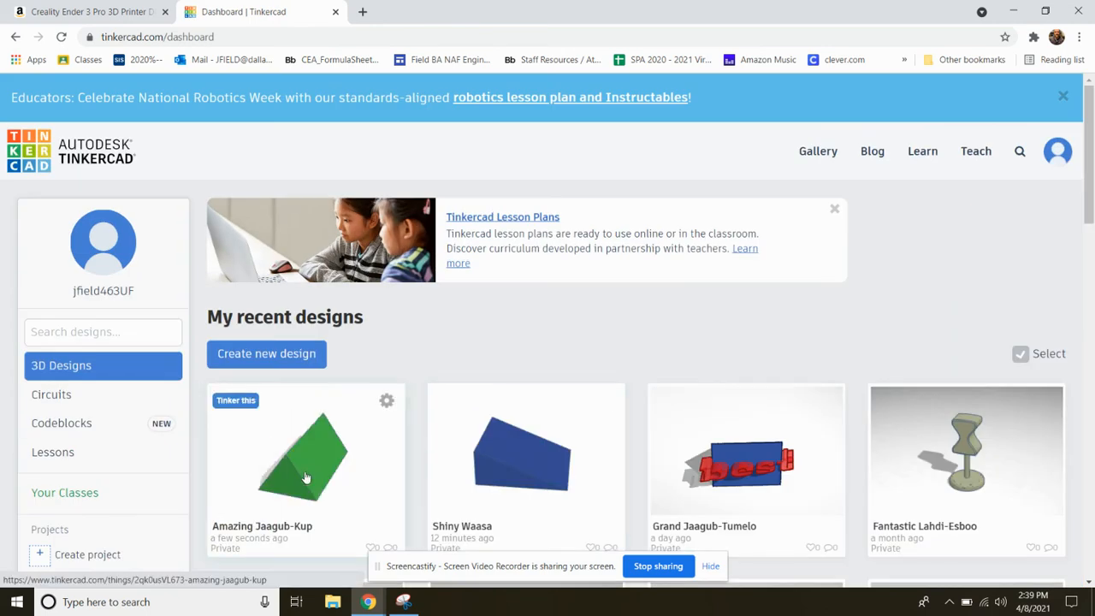
right_click(306, 477)
left_click(283, 466)
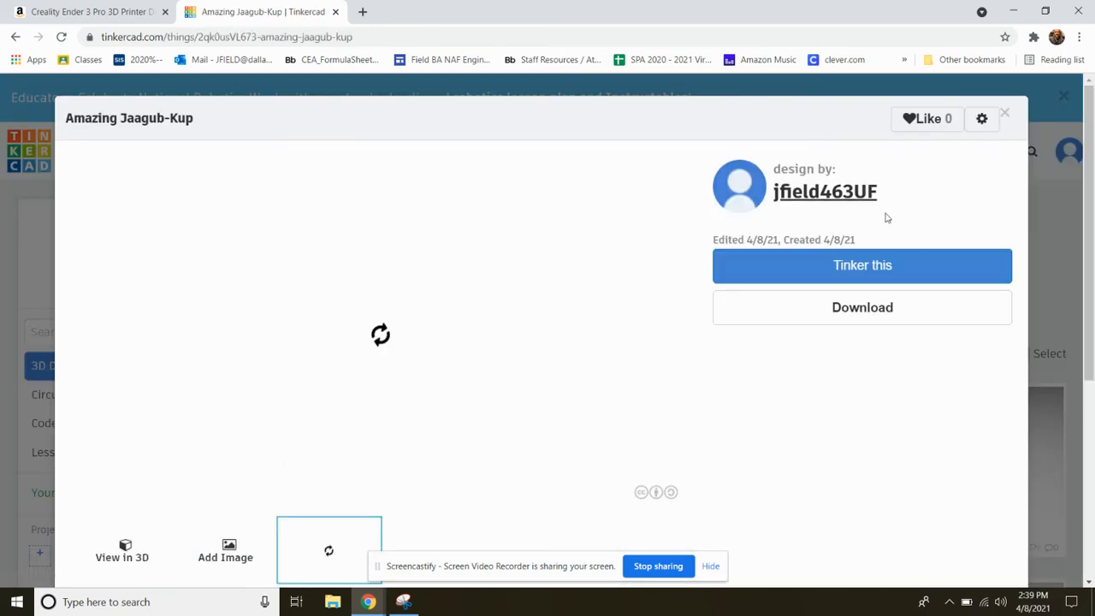
left_click(1005, 113)
left_click(325, 442)
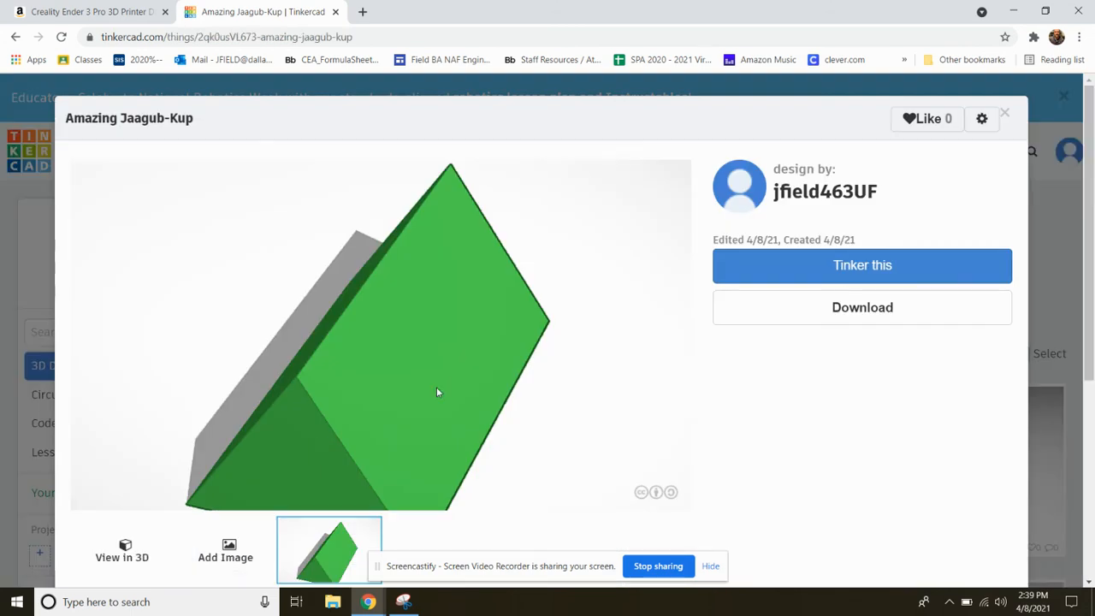
left_click(1007, 113)
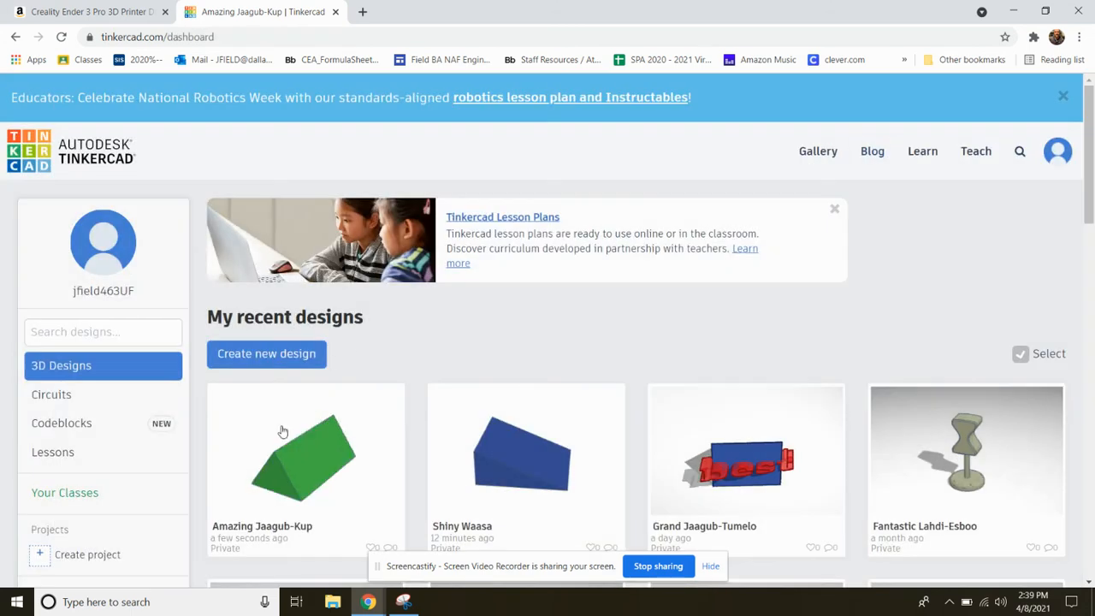
left_click(318, 449)
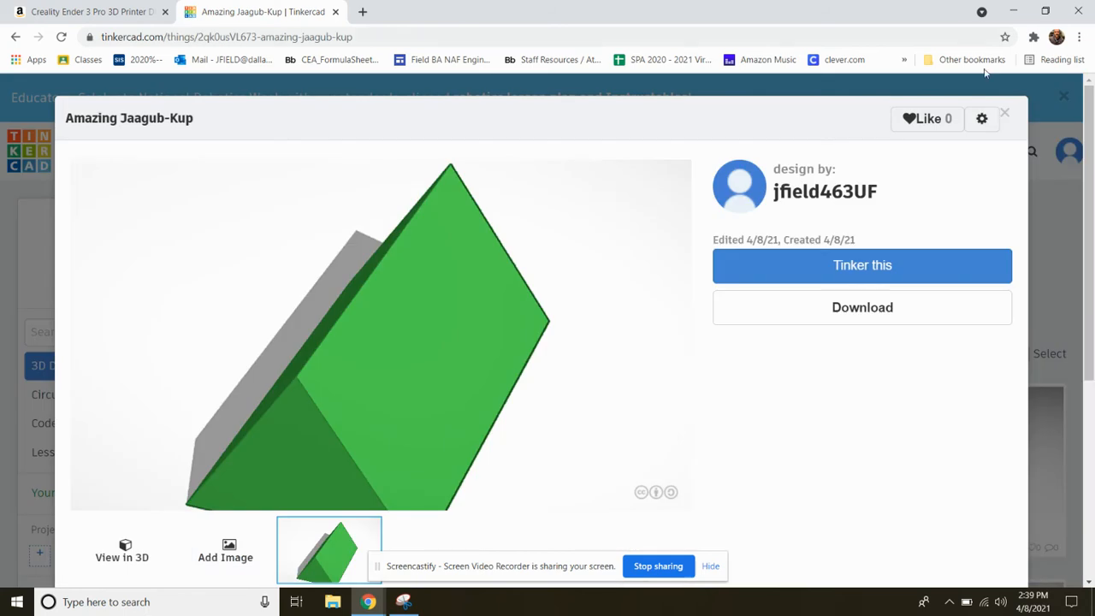
left_click(1008, 113)
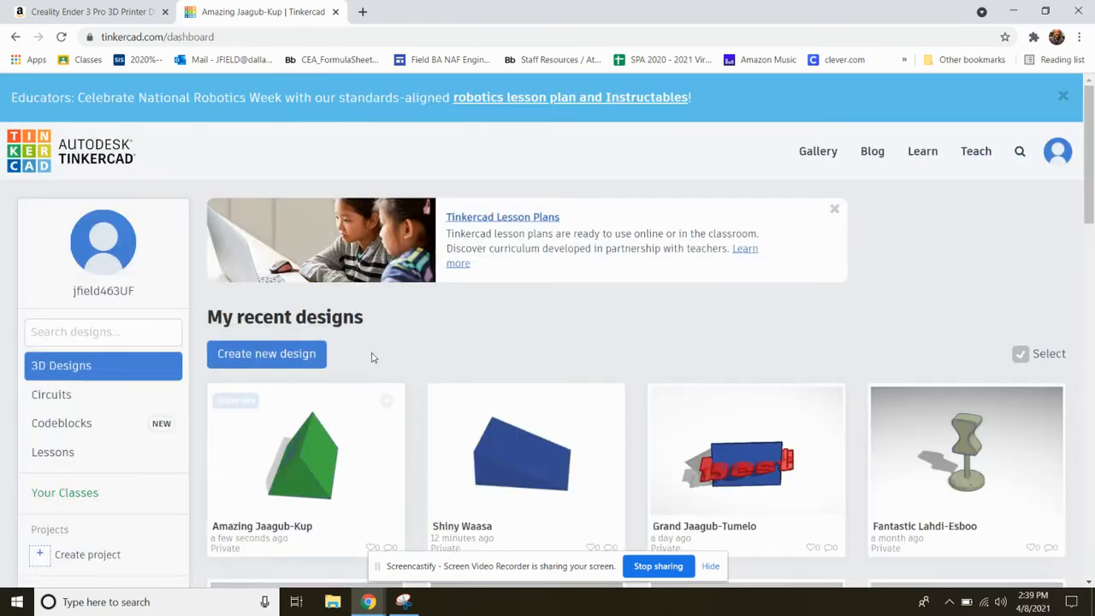
Open the Amazing Jaagub-Kup design's details, download the model as an STL file for 3D printing, and close the download dialog
scroll(371, 357, "down", 3)
left_click(371, 359)
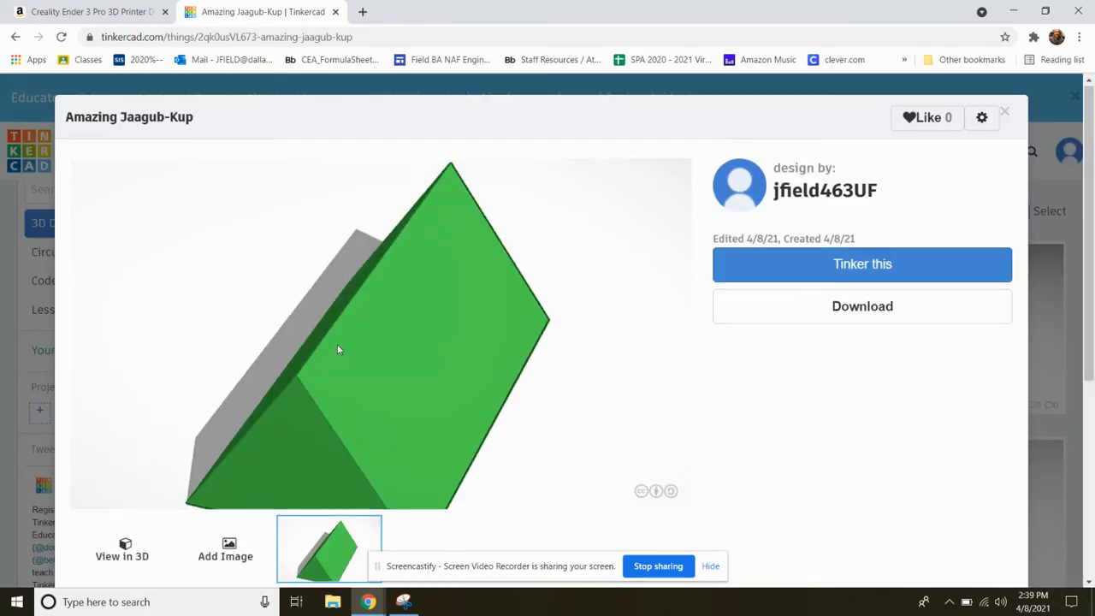
scroll(337, 349, "down", 3)
scroll(584, 451, "up", 5)
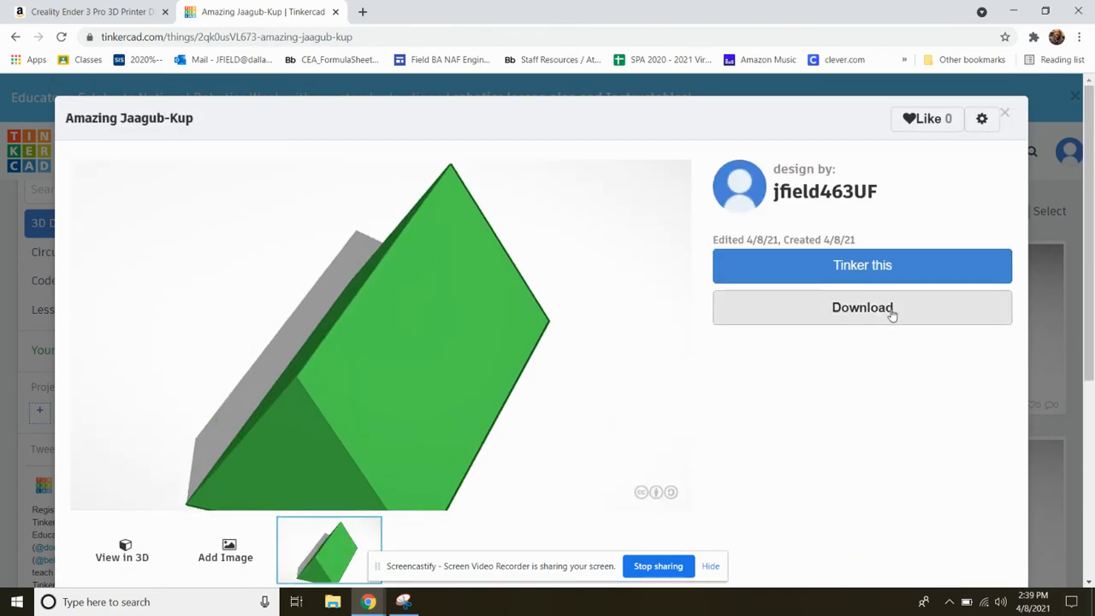
left_click(891, 313)
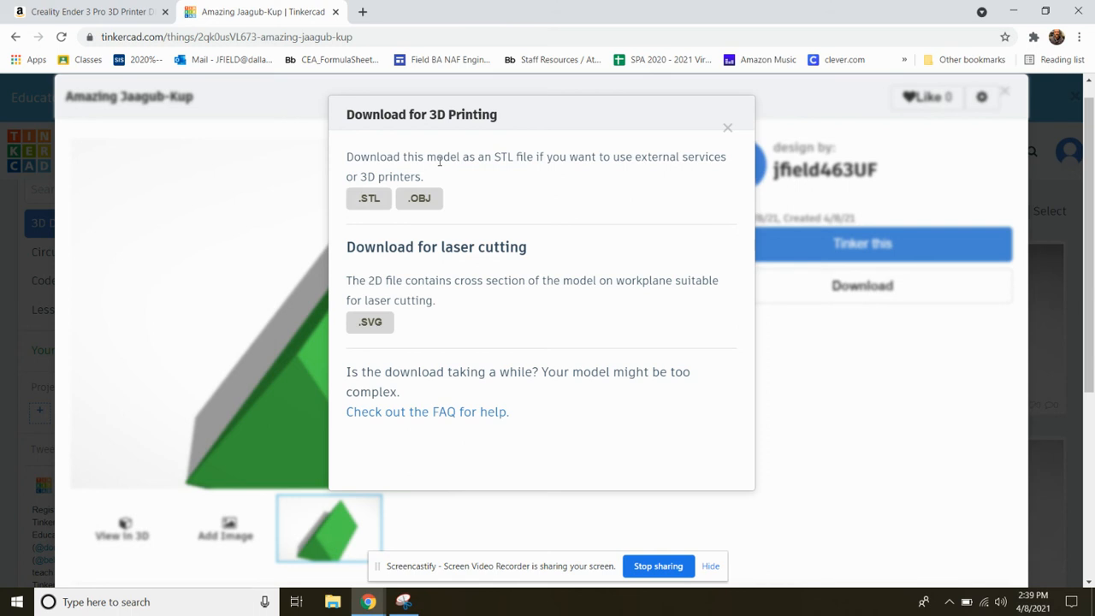
left_click(368, 200)
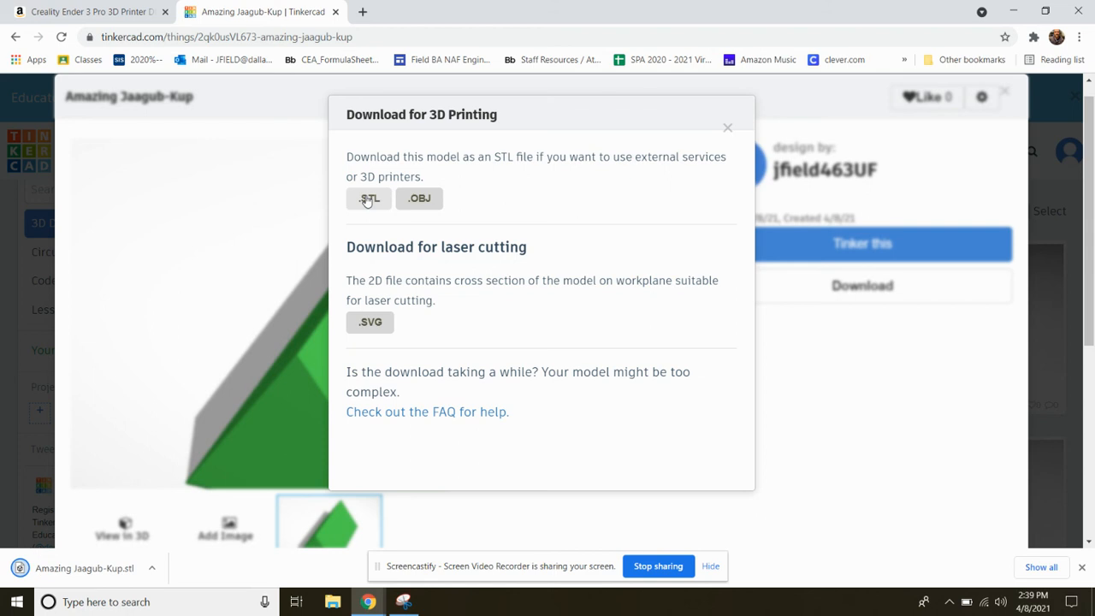
left_click(153, 569)
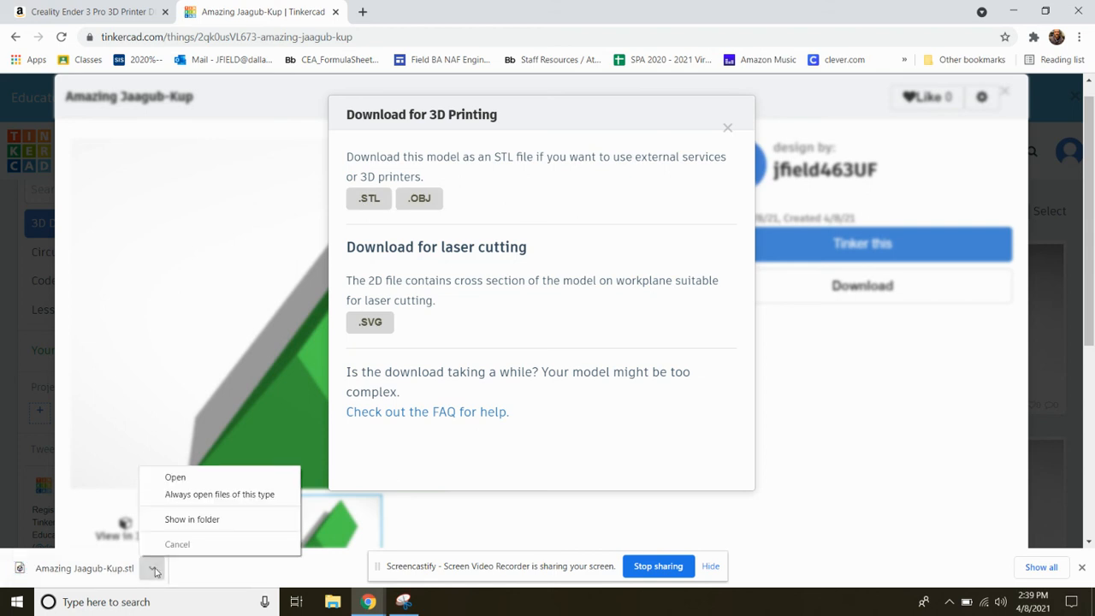
left_click(882, 405)
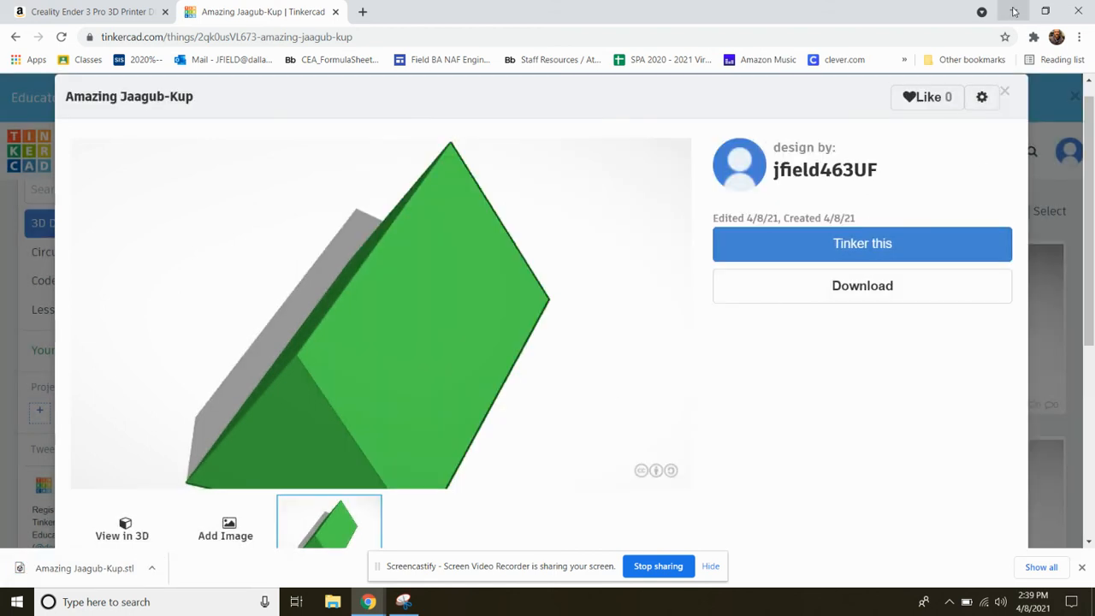
Minimize the Tinkercad window, search the computer for Ultimaker, and launch Ultimaker Cura 4.8.0
left_click(1014, 11)
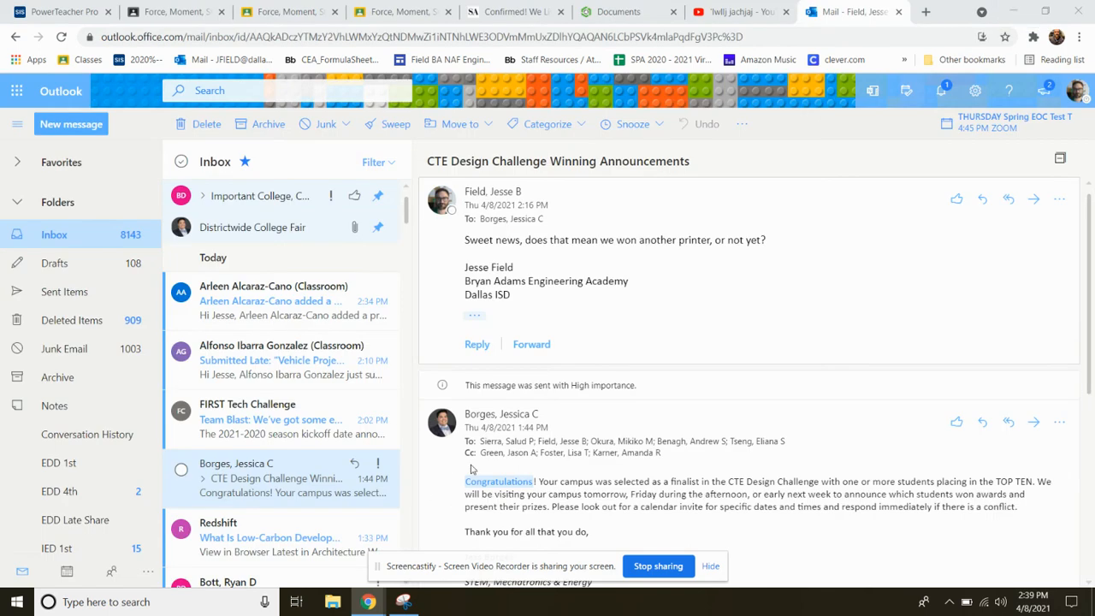
mouse_move(366, 605)
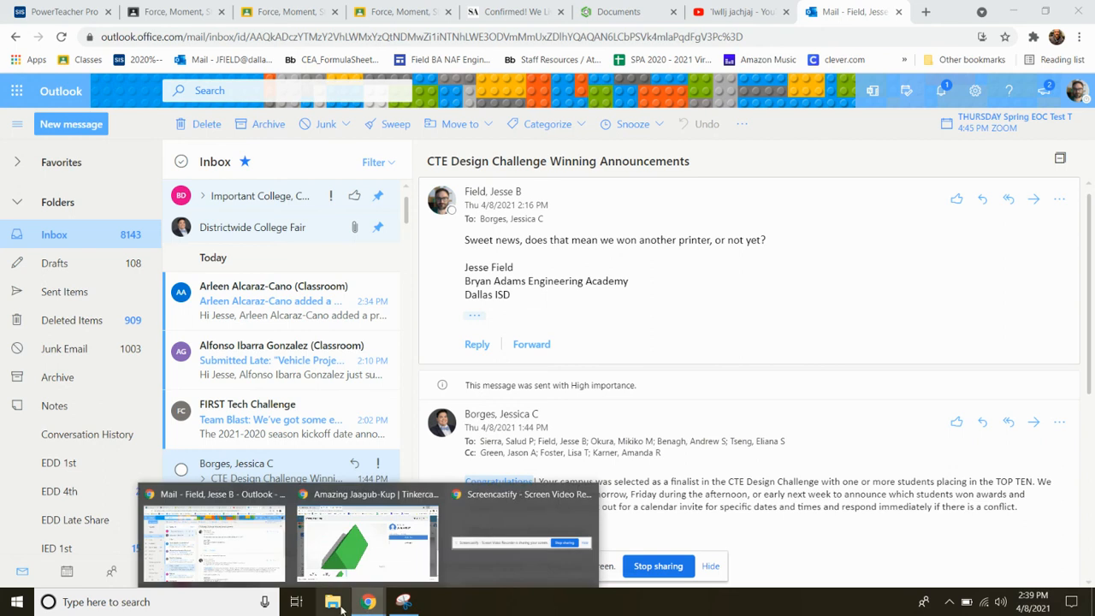
left_click(171, 602)
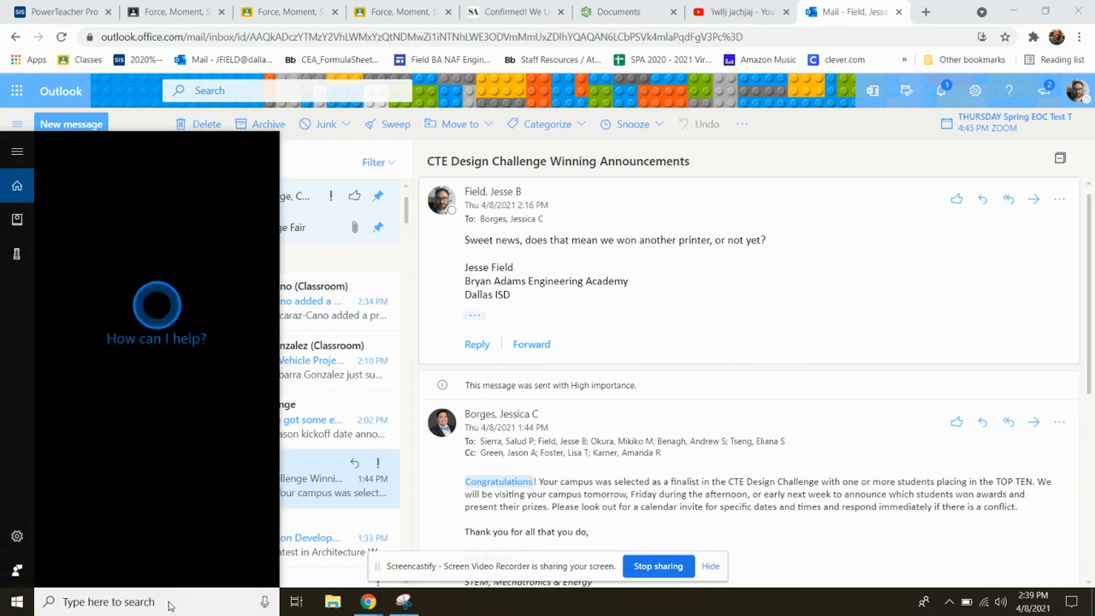
type("ul")
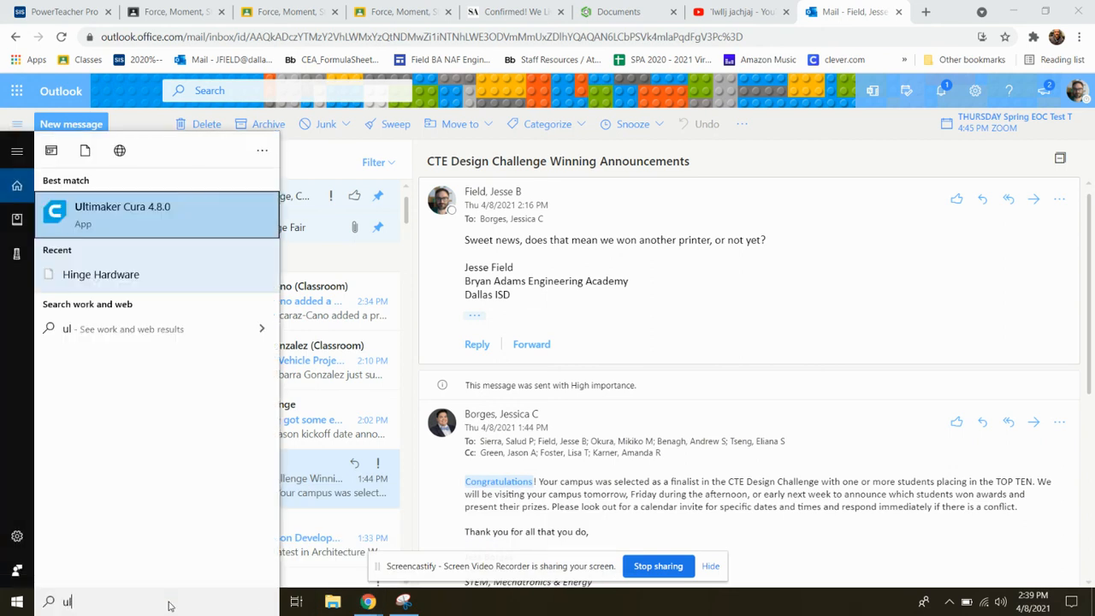
type("timake")
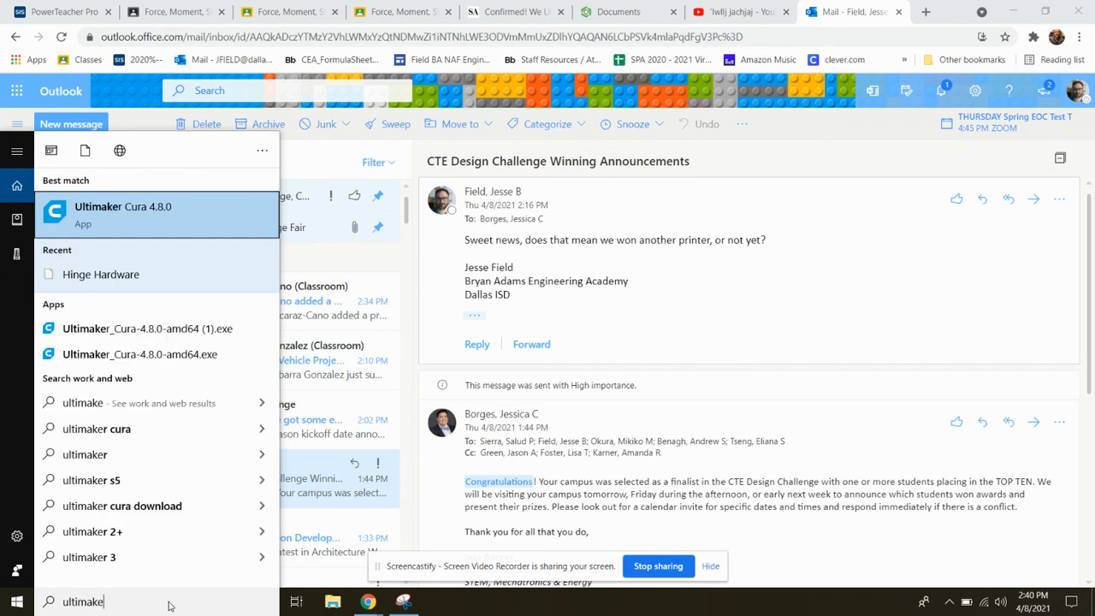
key("Return")
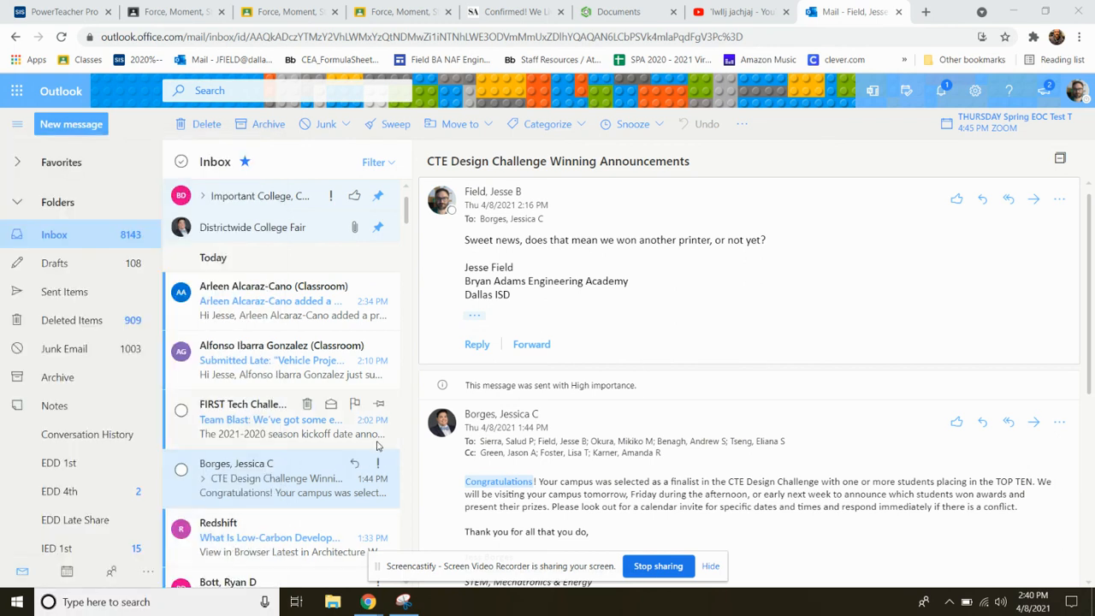
Open the Ultimaker Cura software page at ultimaker.com in a new browser tab and view its download options
left_click(926, 11)
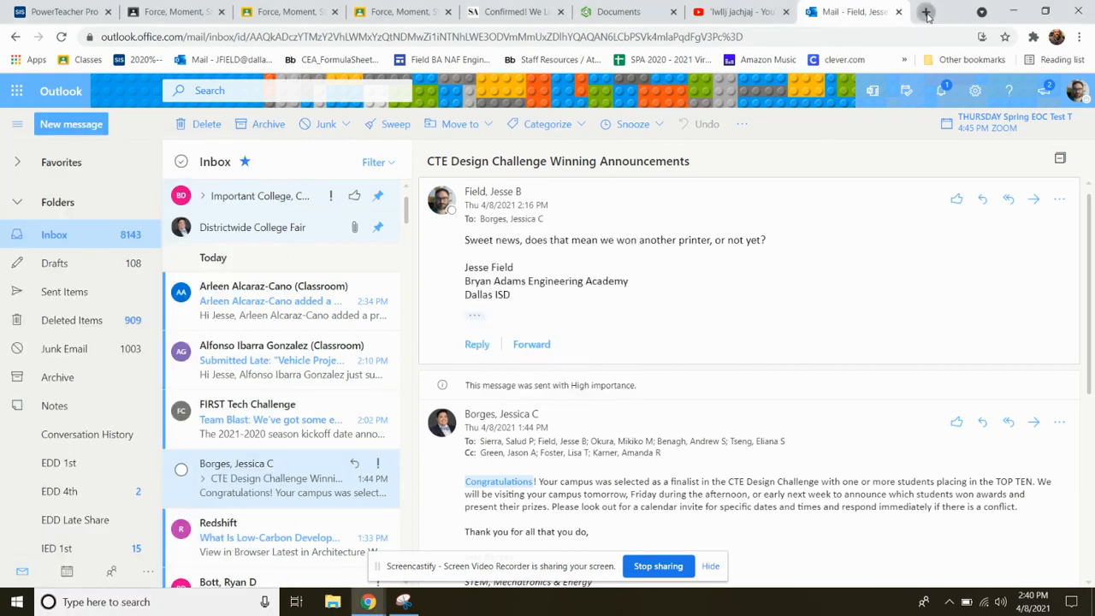
type("u")
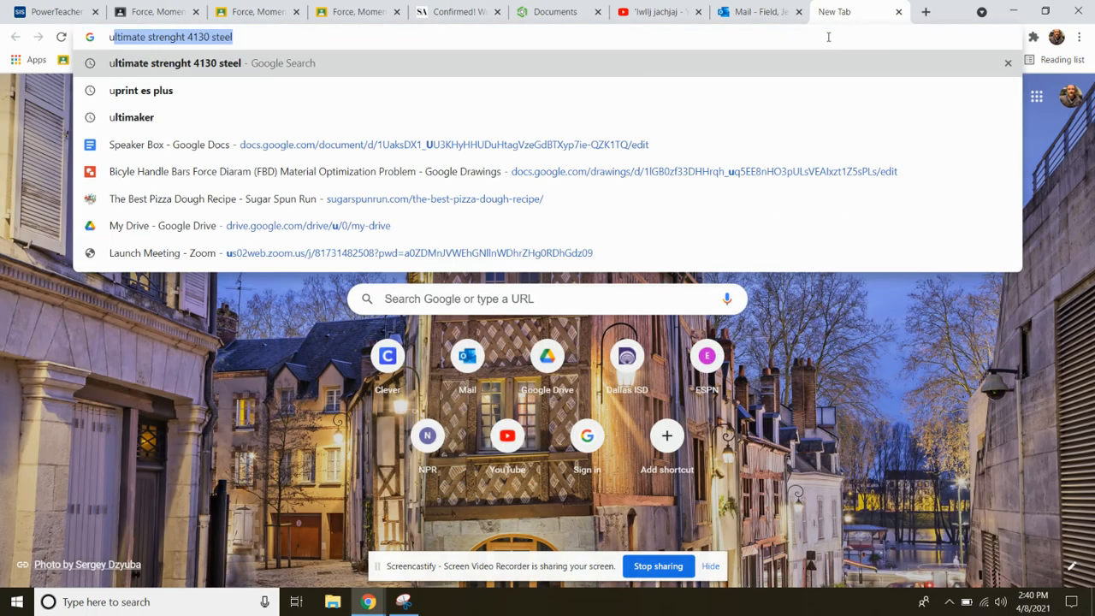
type("ltimaker")
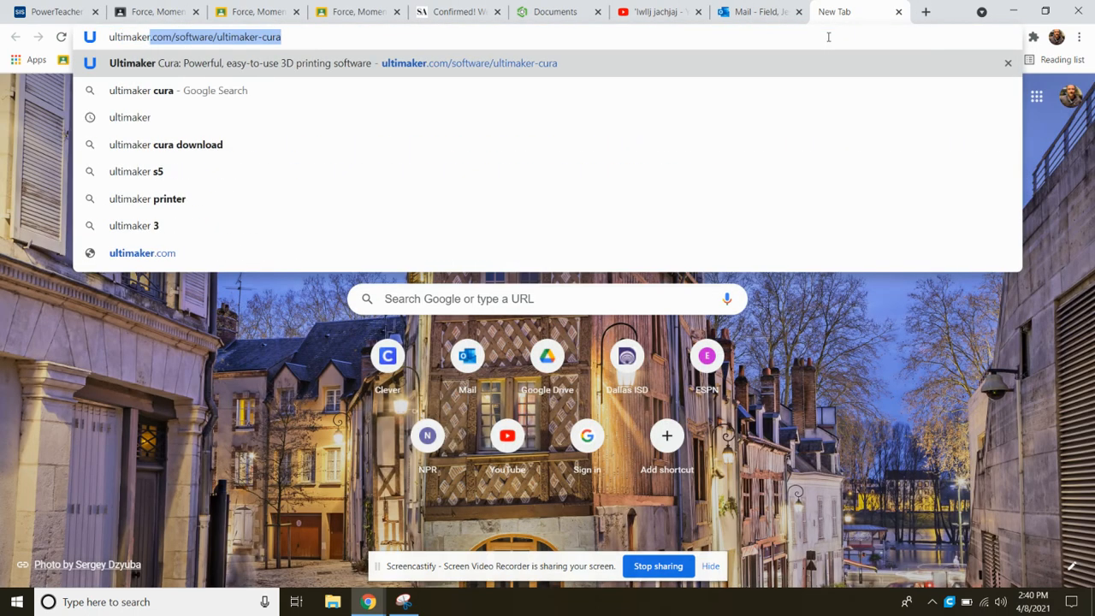
key("Return")
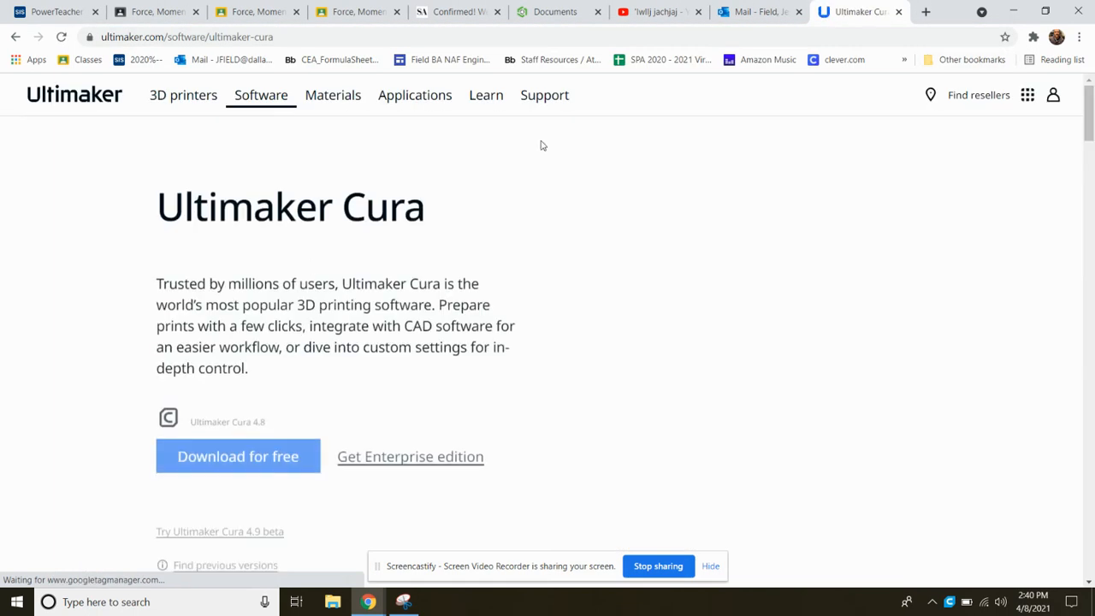
scroll(374, 508, "down", 1)
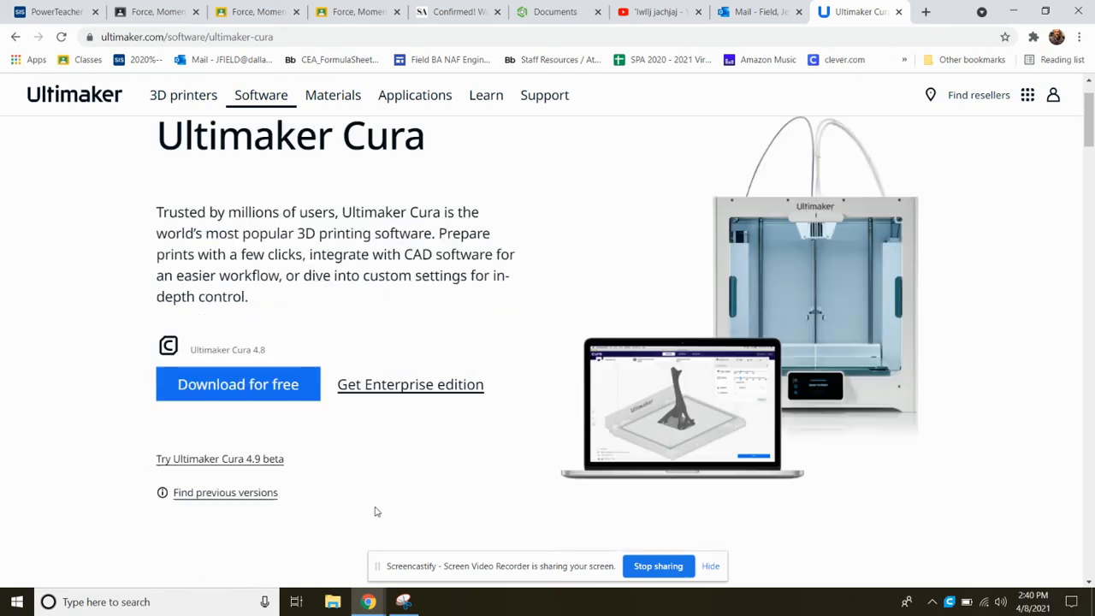
Search the computer for "ultimaker" again and start the installed Ultimaker Cura 4.8.0 app
left_click(157, 604)
type("u")
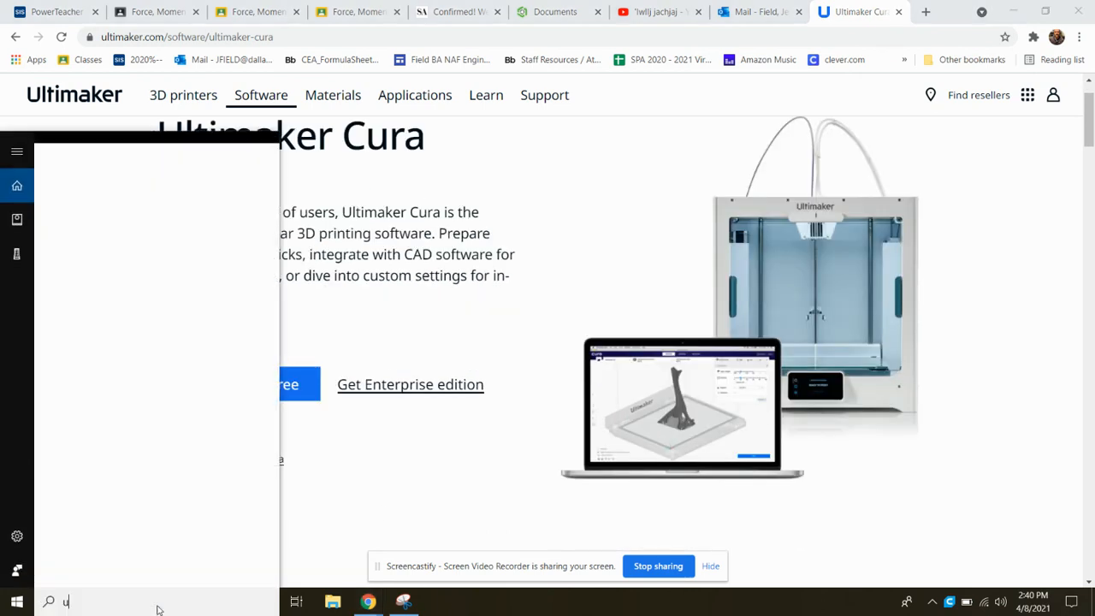
type("ltimaker")
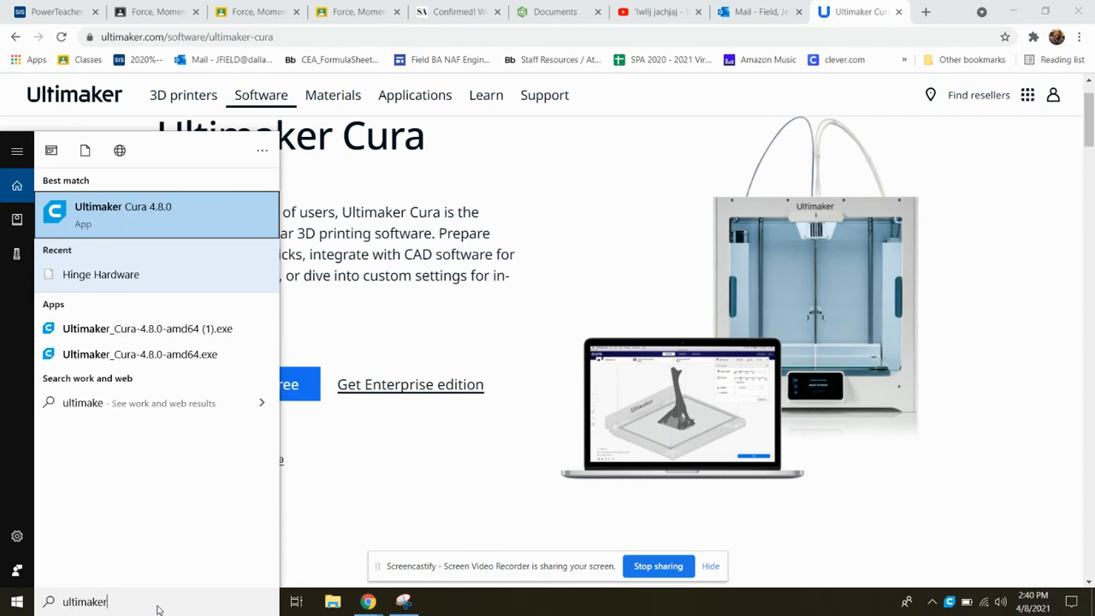
key("Return")
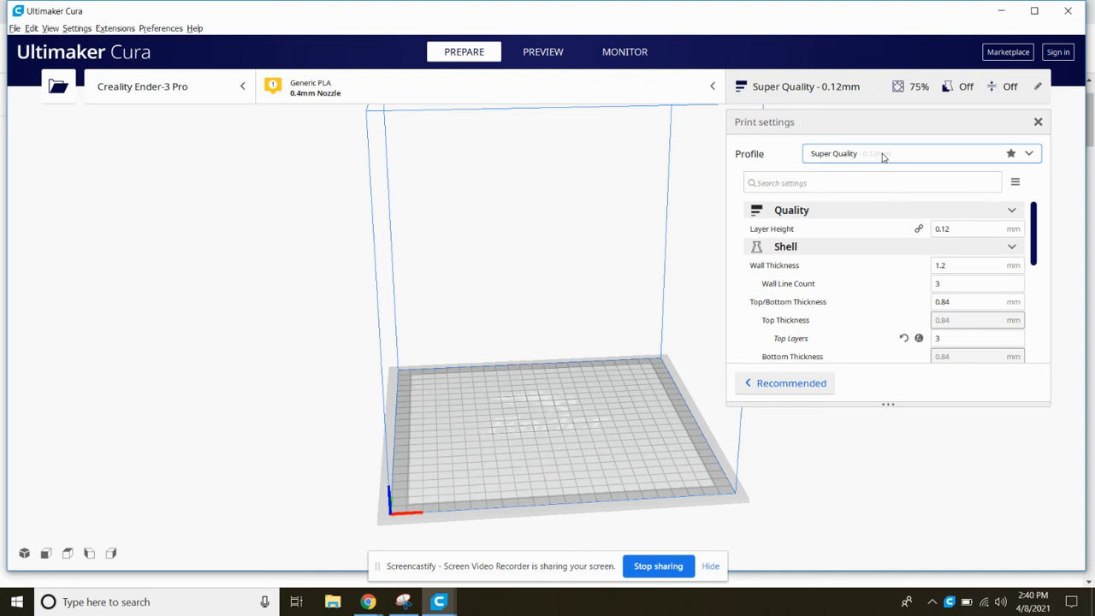
Review the available quality profiles and preset printers, keeping Super Quality and the Creality Ender-3 Pro
left_click(884, 157)
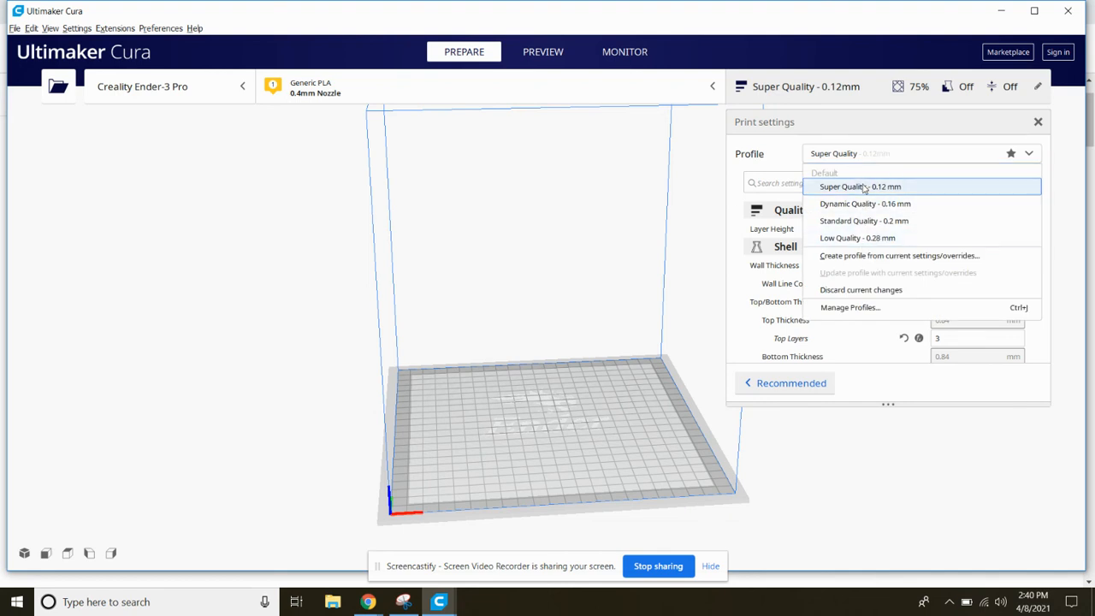
left_click(144, 172)
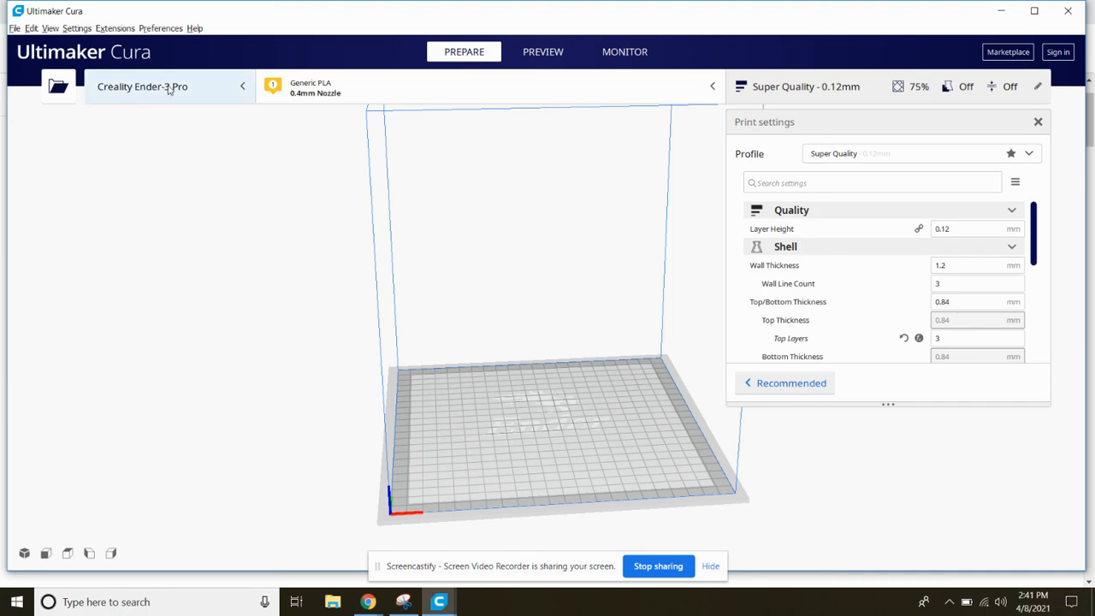
left_click(243, 89)
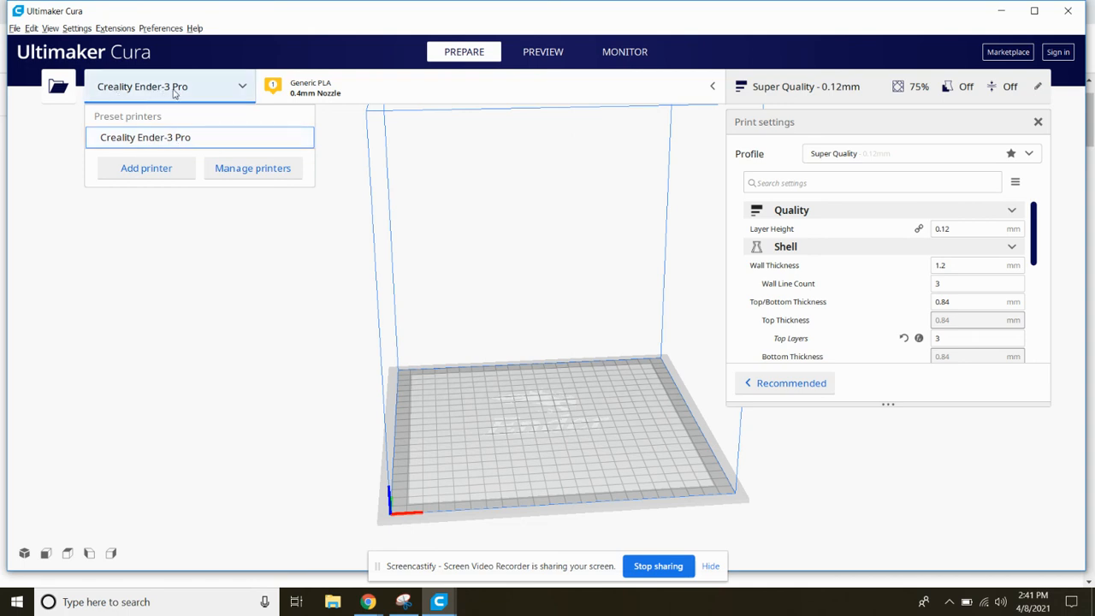
left_click(216, 270)
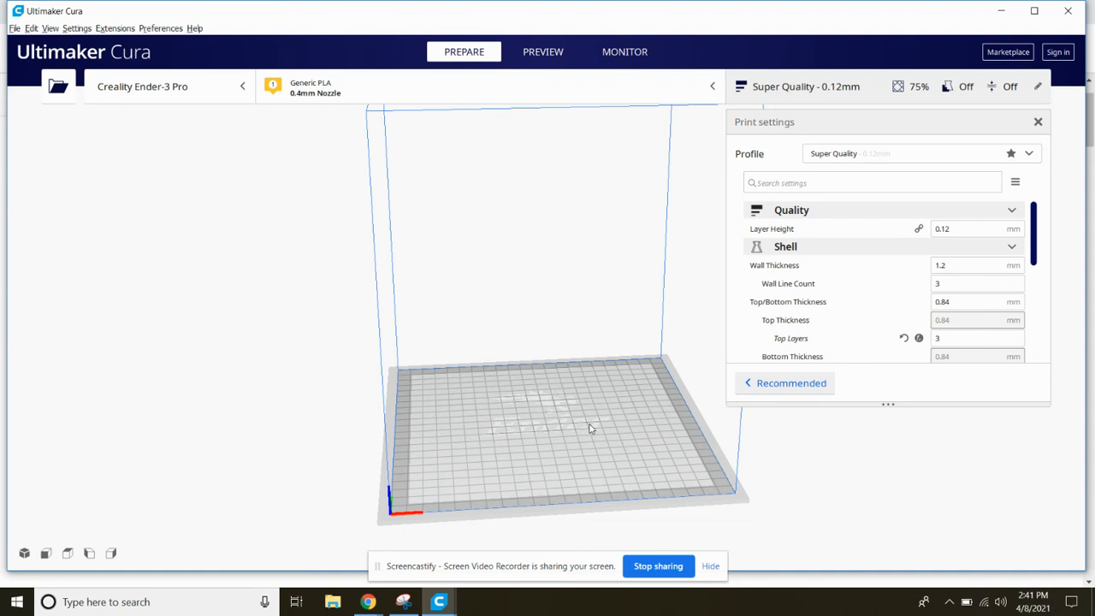
Switch the print profile to Dynamic Quality - 0.16 mm and dismiss the prompt about customized settings without discarding them
scroll(504, 409, "down", 1)
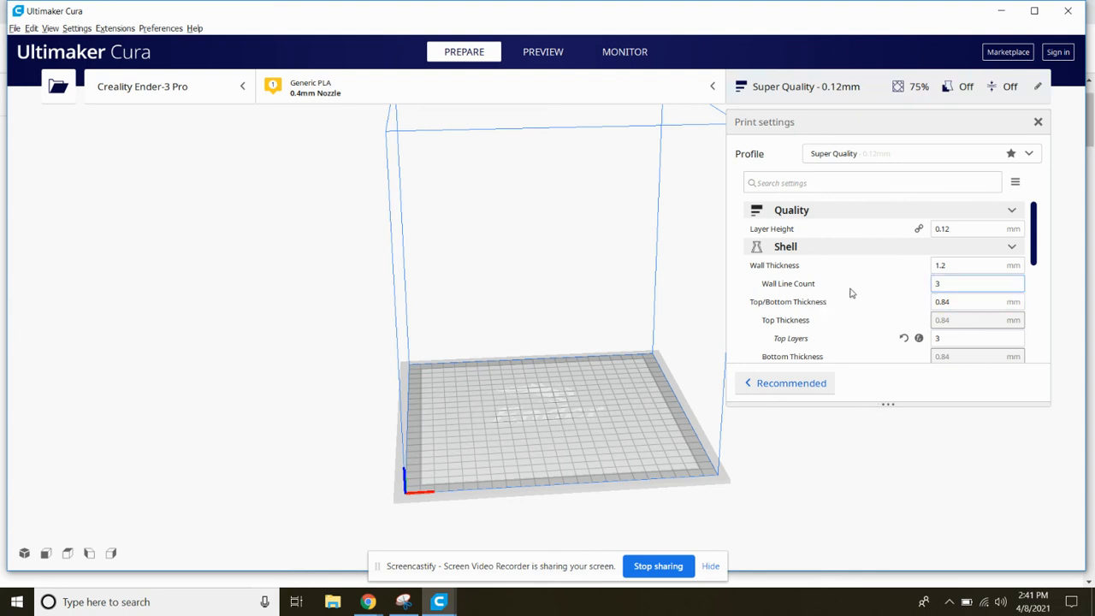
left_click(920, 159)
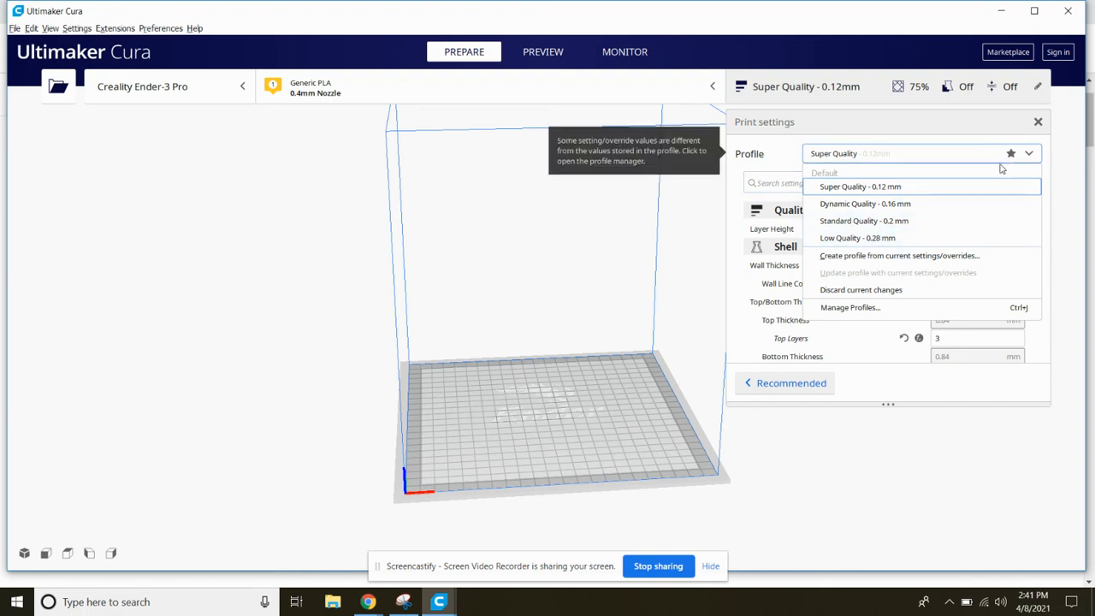
left_click(866, 204)
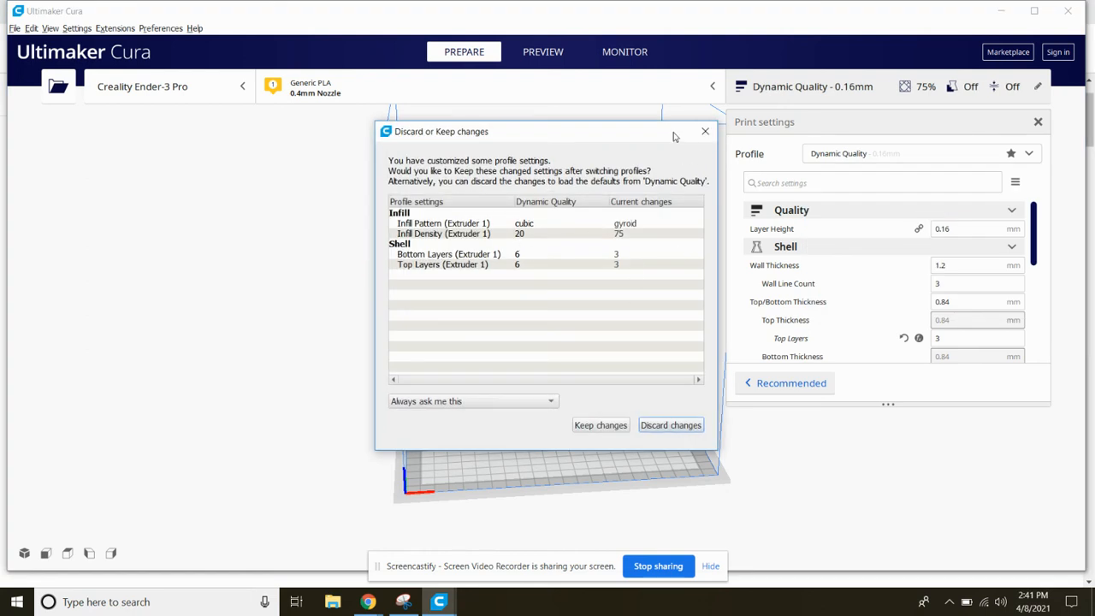
left_click(705, 131)
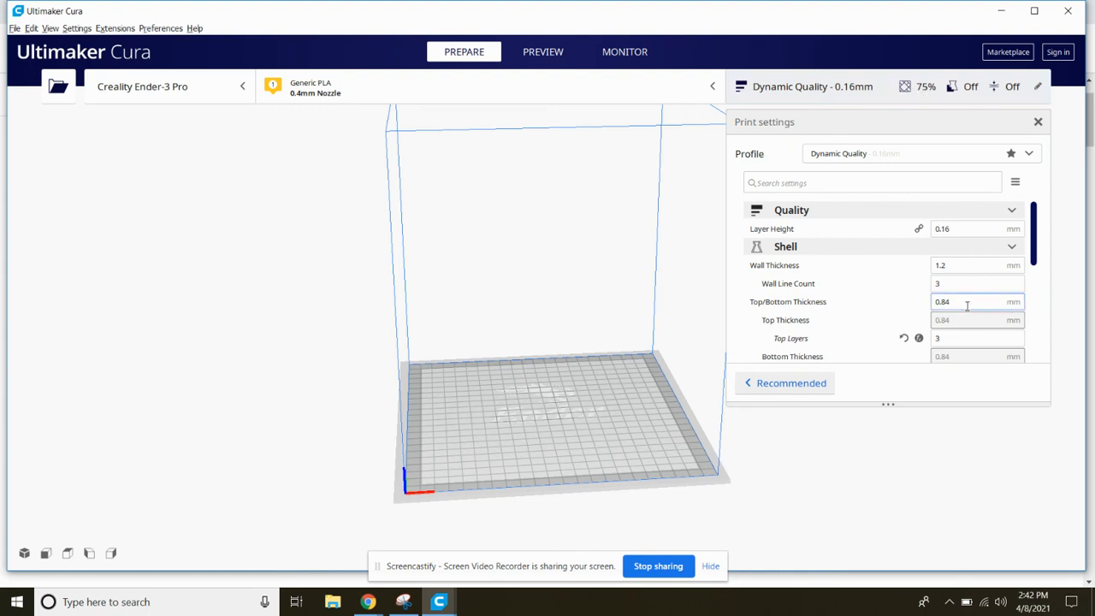
Review the shell settings and set the infill density to 5%
mouse_move(967, 323)
scroll(950, 295, "down", 1)
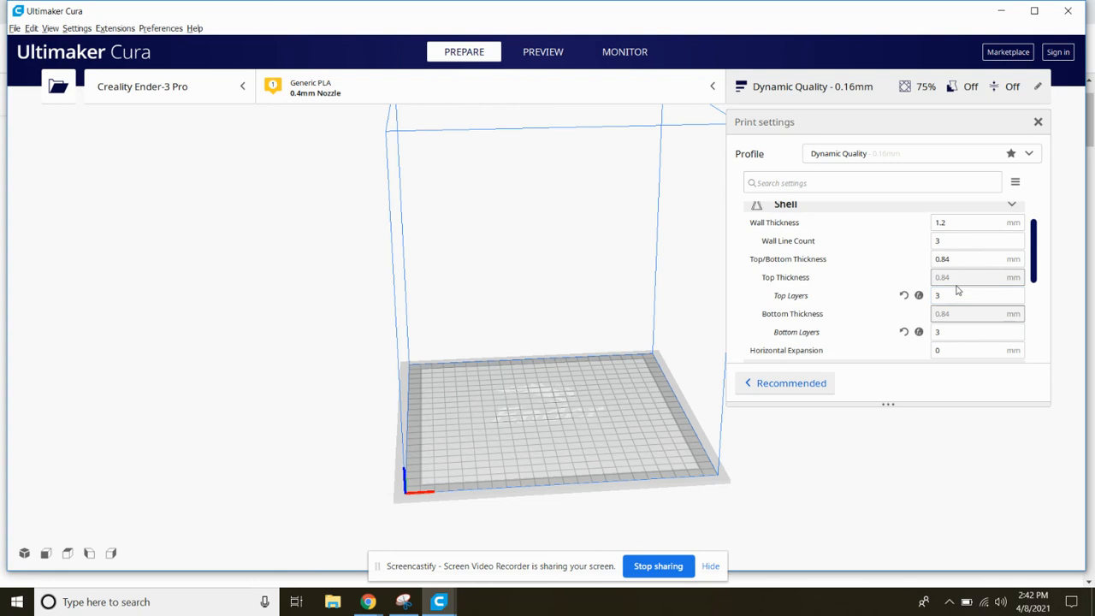
scroll(961, 323, "down", 1)
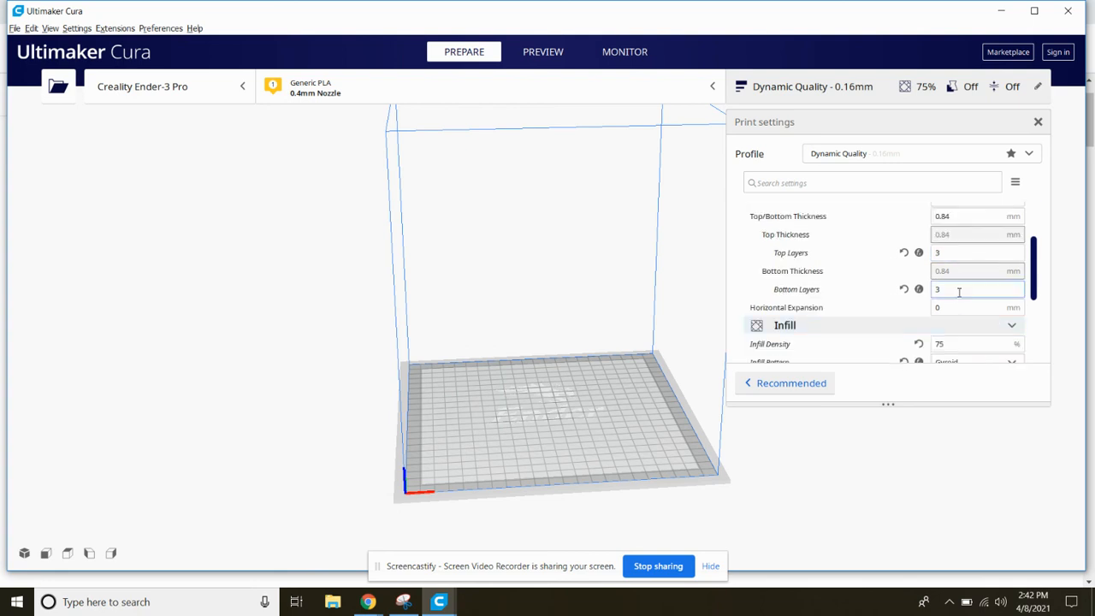
scroll(959, 295, "down", 1)
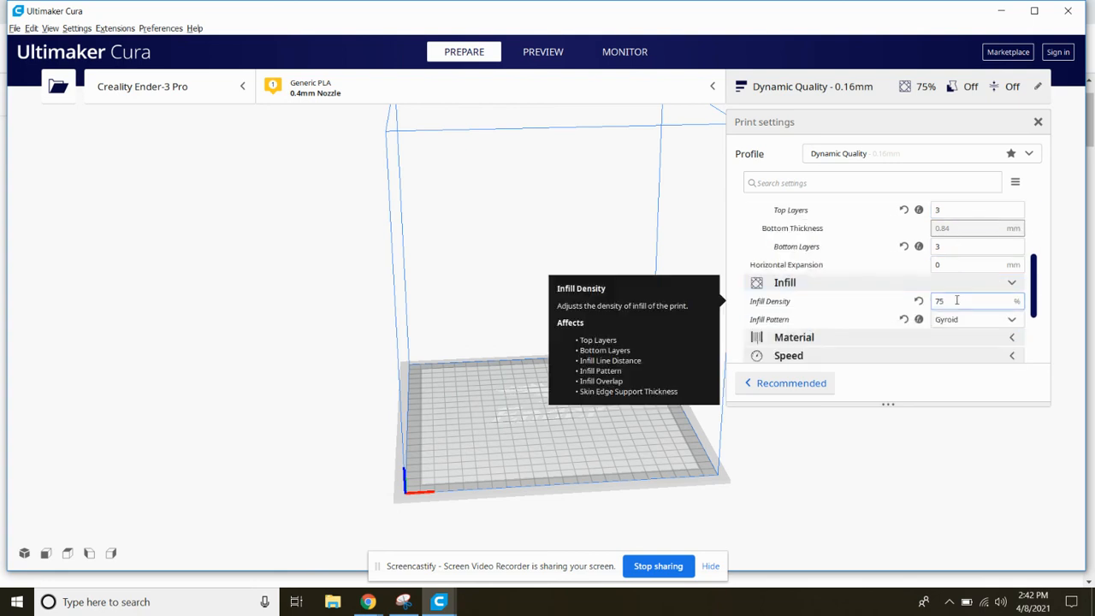
left_click(950, 247)
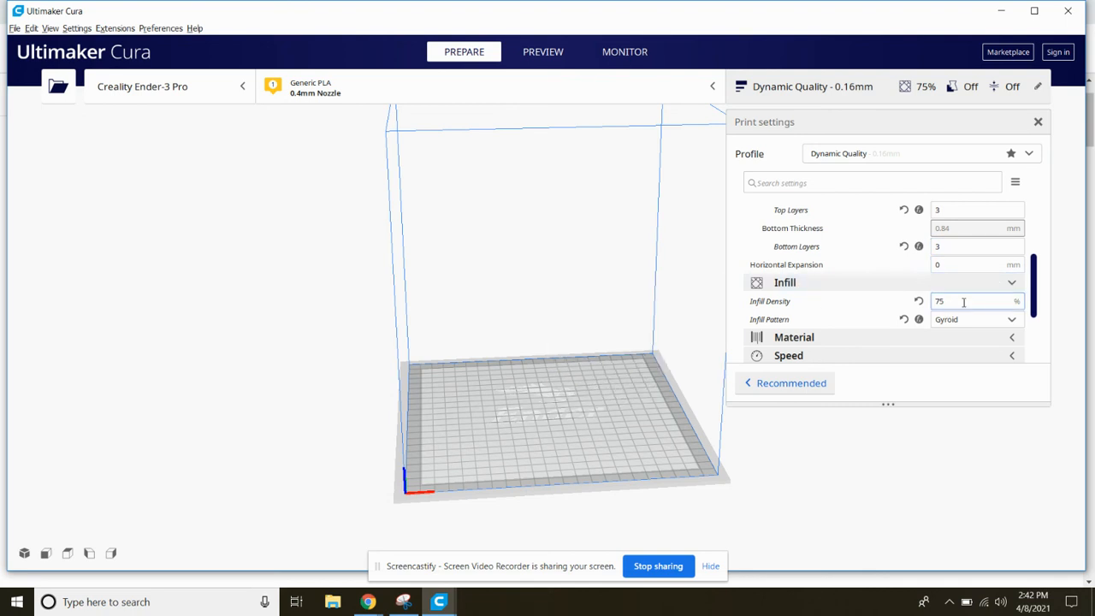
left_click_drag(965, 302, 909, 306)
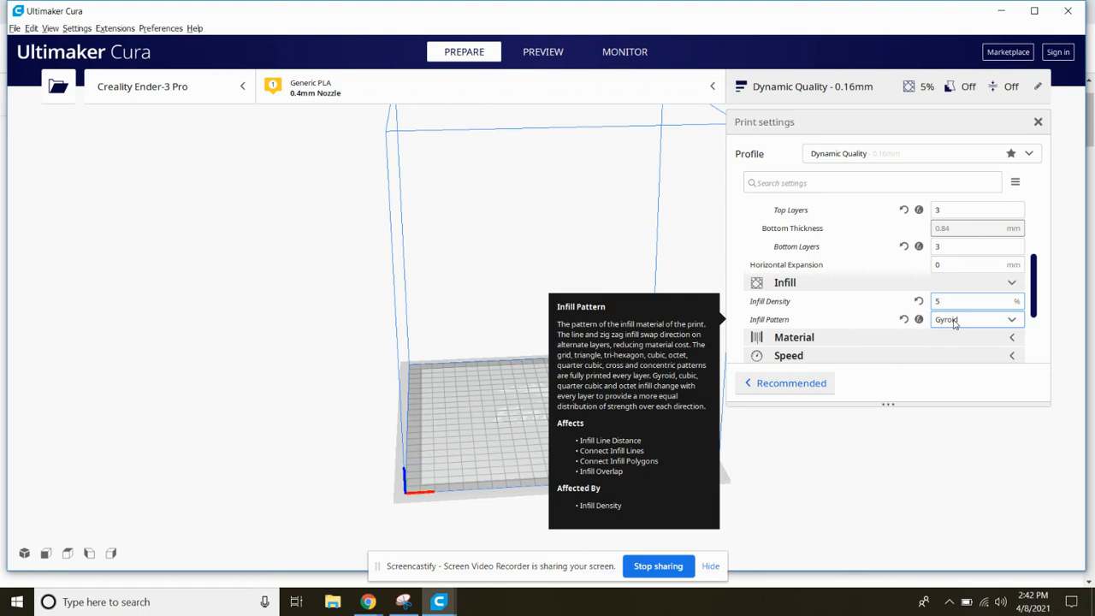
Check the available infill patterns, switch to Chrome and search the web for "infill patterns" in a new tab
left_click(956, 323)
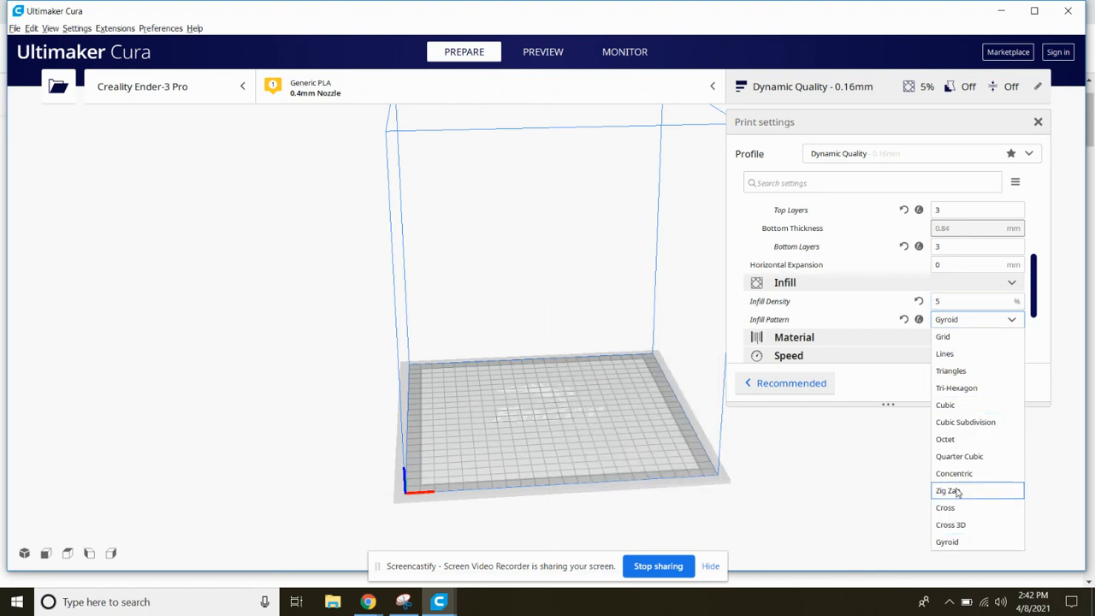
left_click(368, 601)
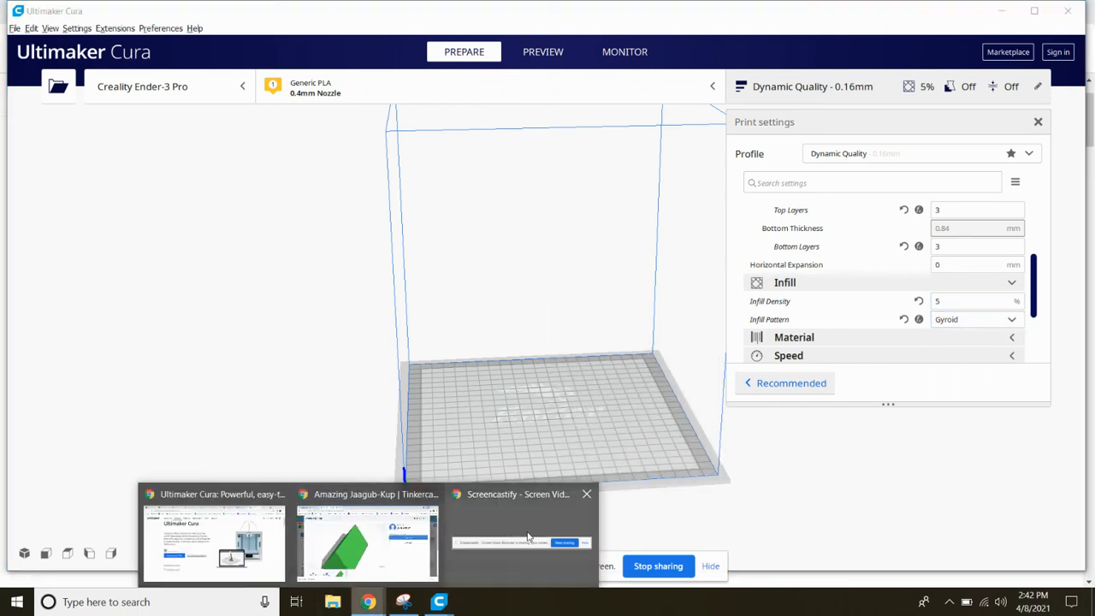
left_click(212, 552)
left_click(926, 12)
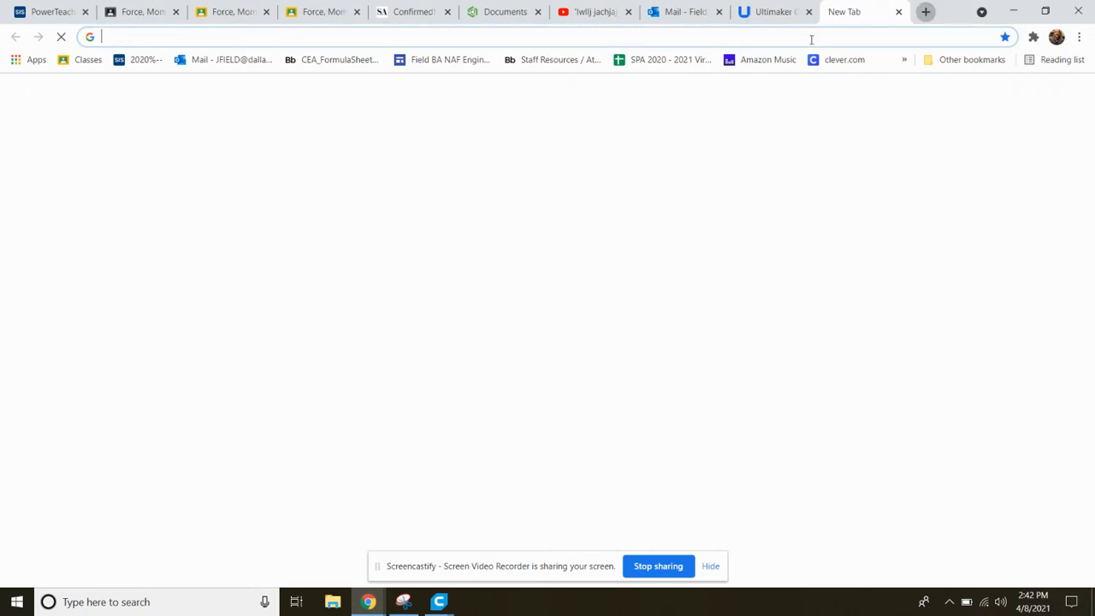
type("in")
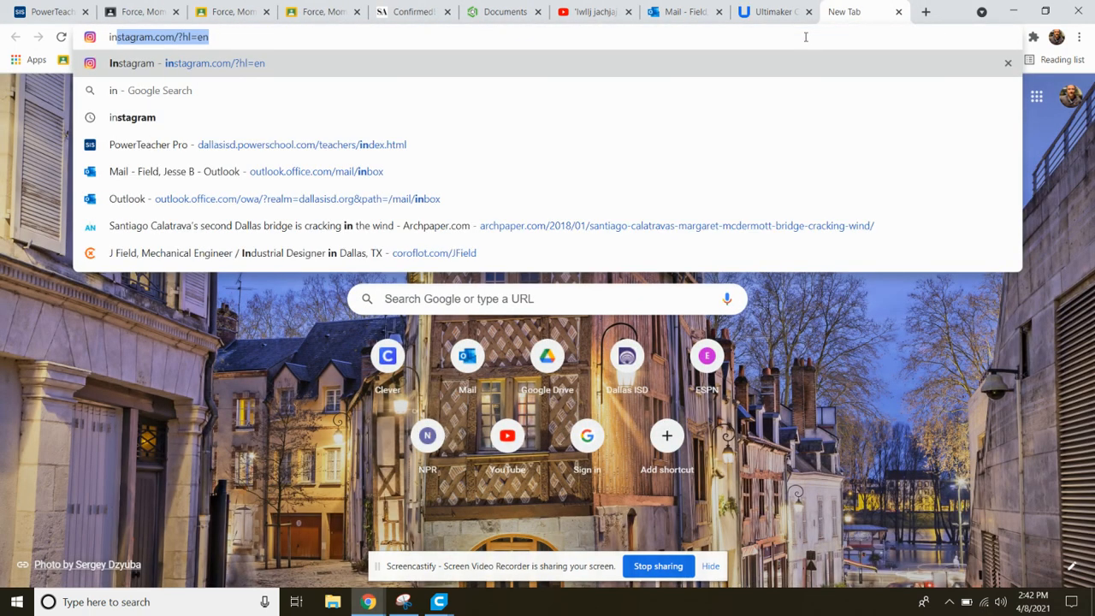
type("fill ")
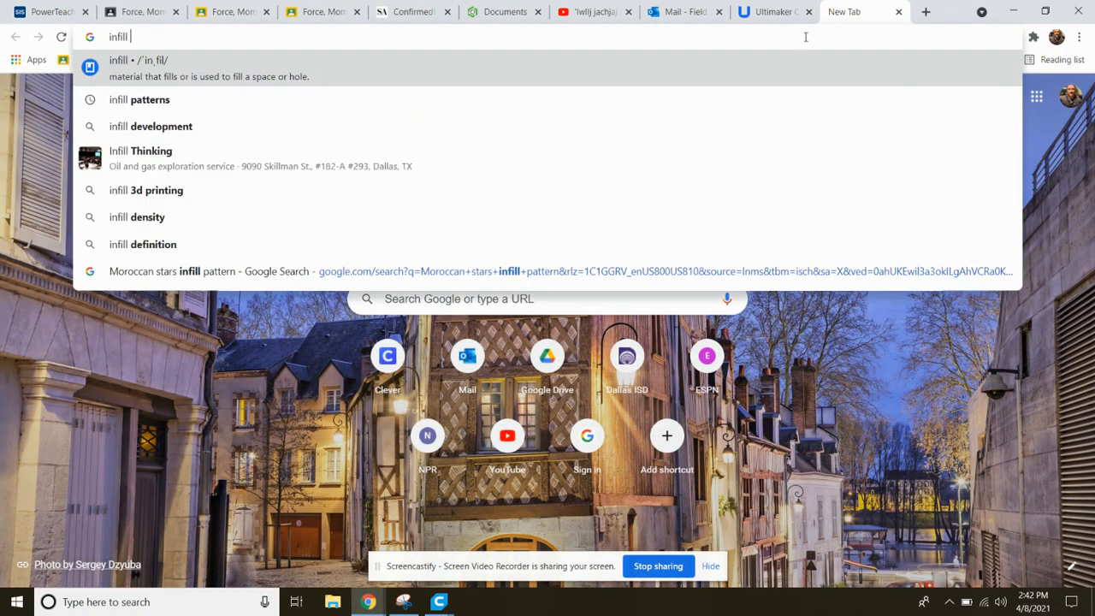
type("patteruns")
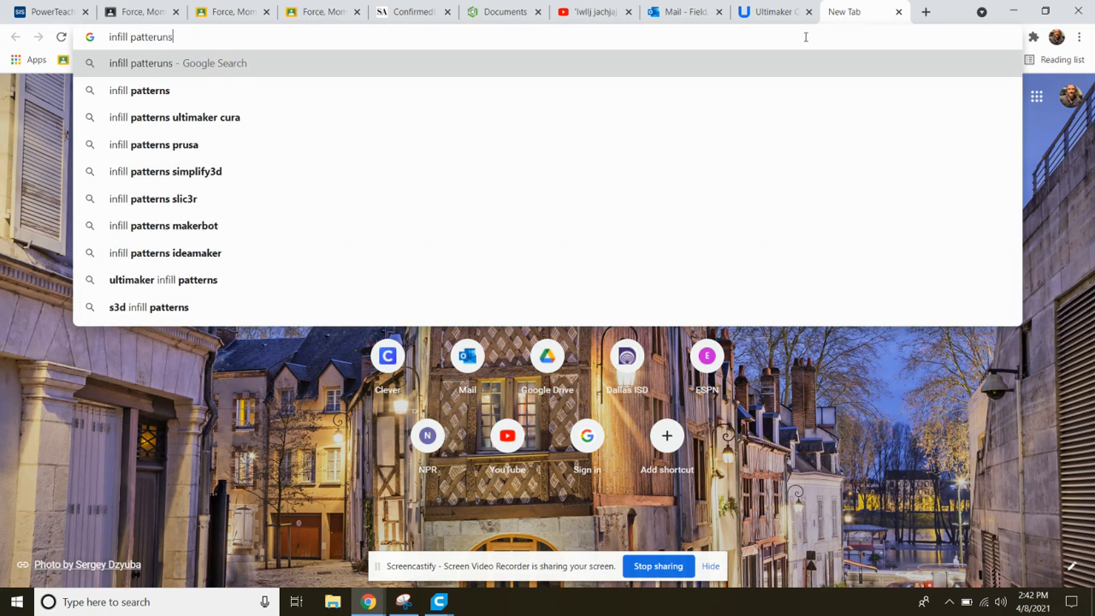
key("Return")
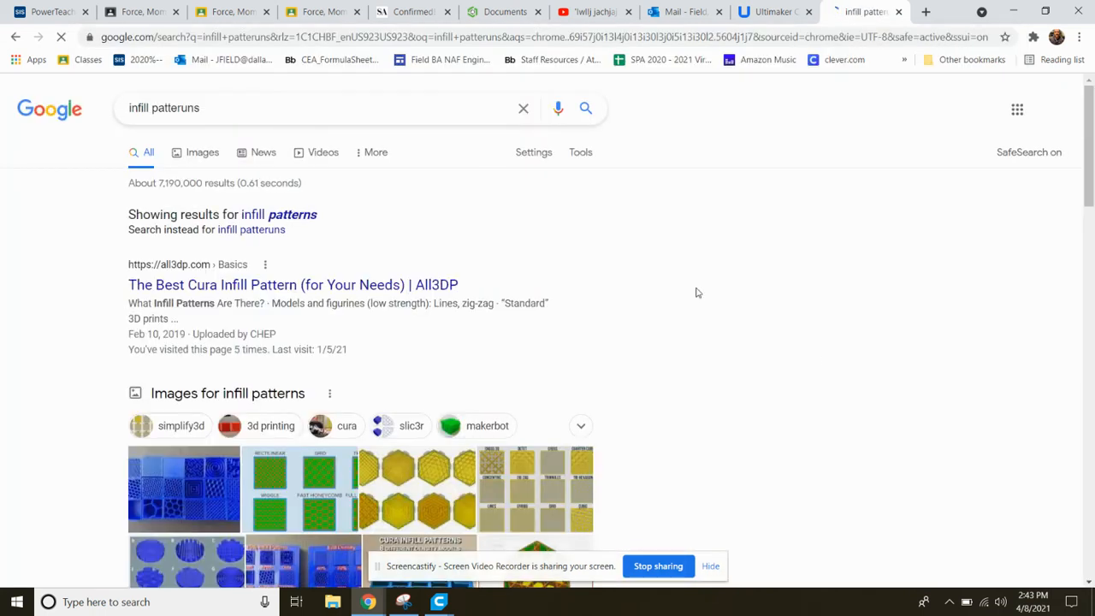
Open the All3DP article on the best Cura infill pattern and examine its pattern types, strength groups and typical densities
left_click(192, 286)
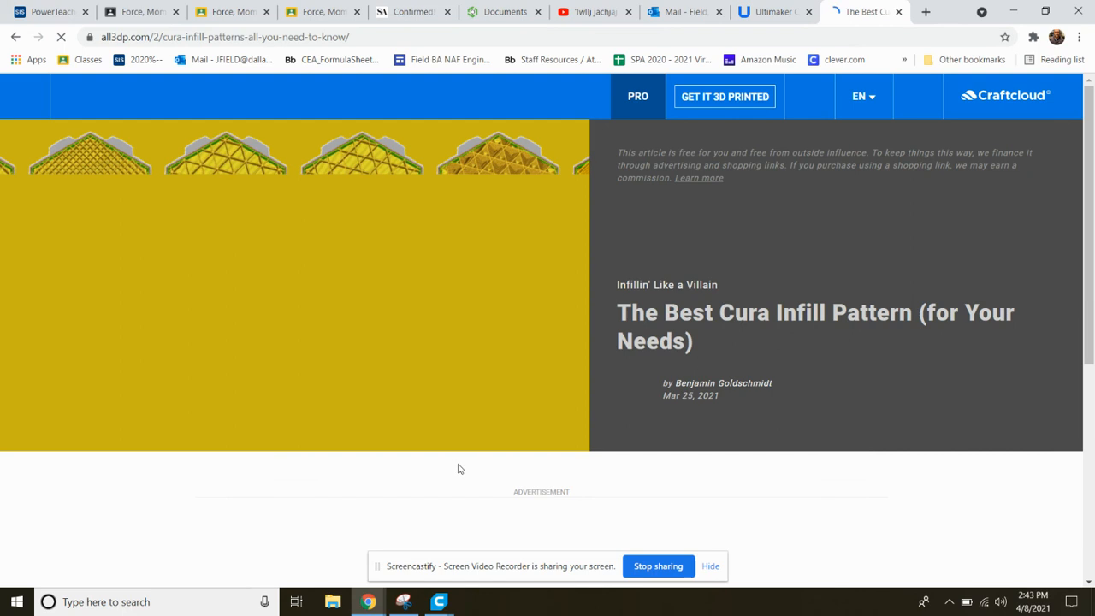
scroll(458, 469, "down", 5)
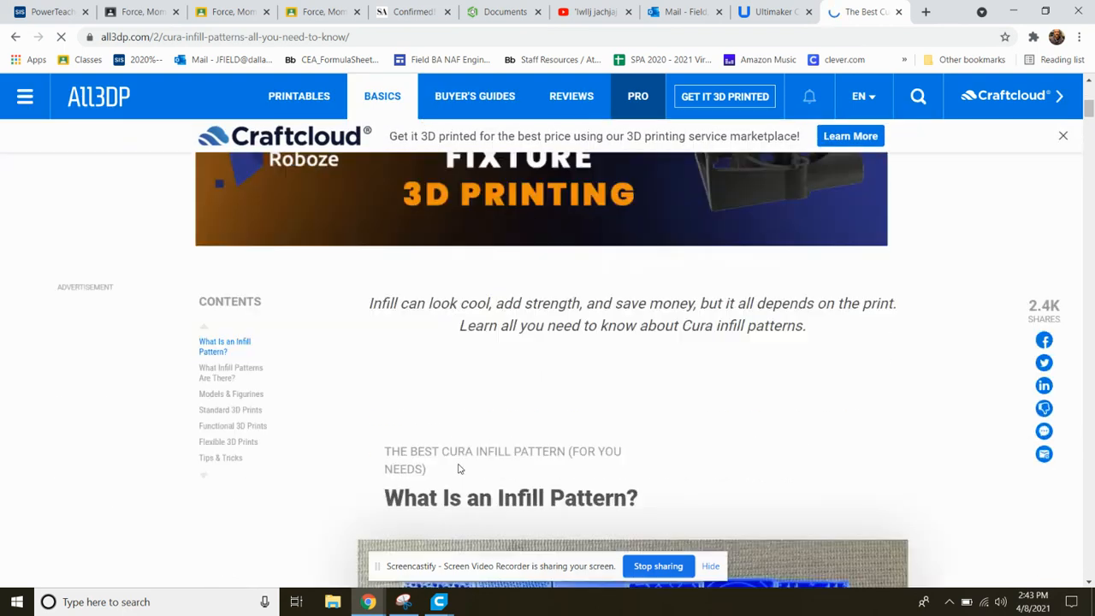
scroll(458, 466, "down", 3)
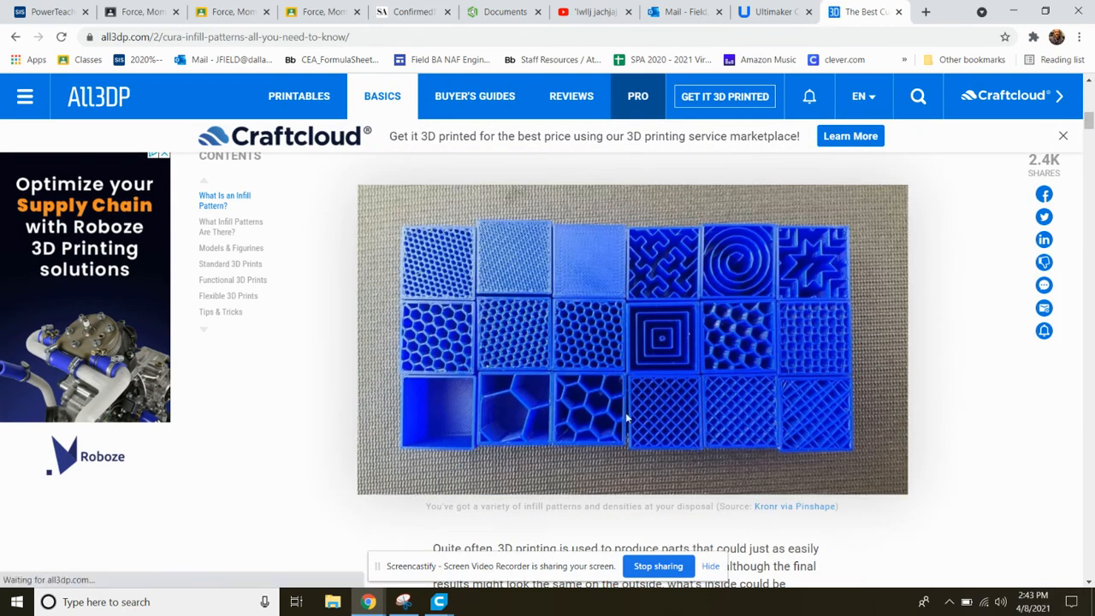
scroll(692, 427, "down", 4)
scroll(693, 427, "down", 2)
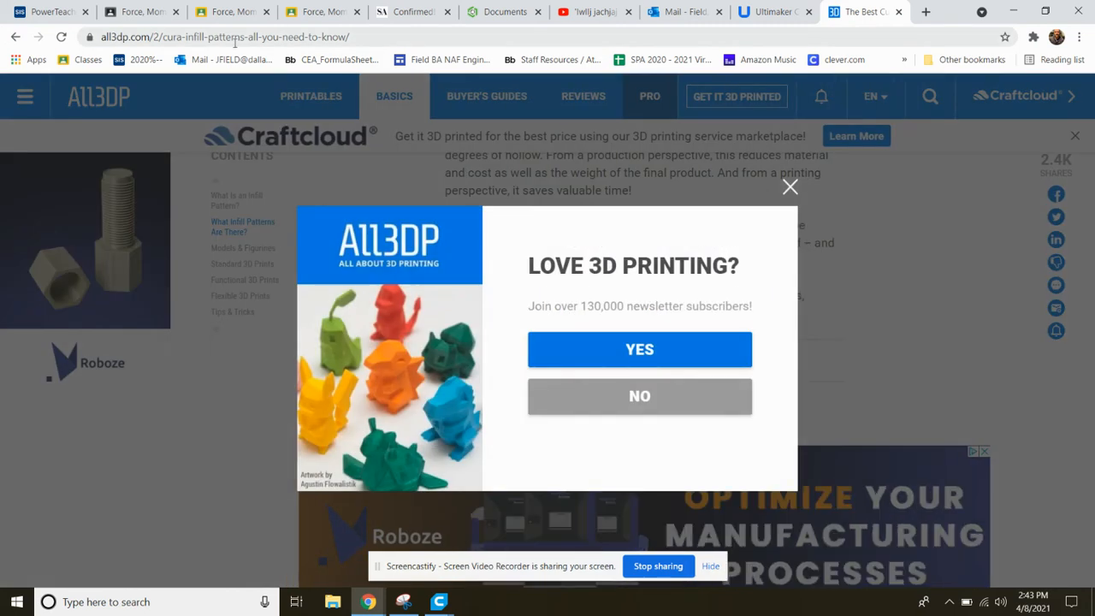
left_click(789, 187)
scroll(596, 405, "down", 2)
scroll(595, 404, "down", 10)
scroll(595, 403, "up", 2)
scroll(655, 390, "down", 1)
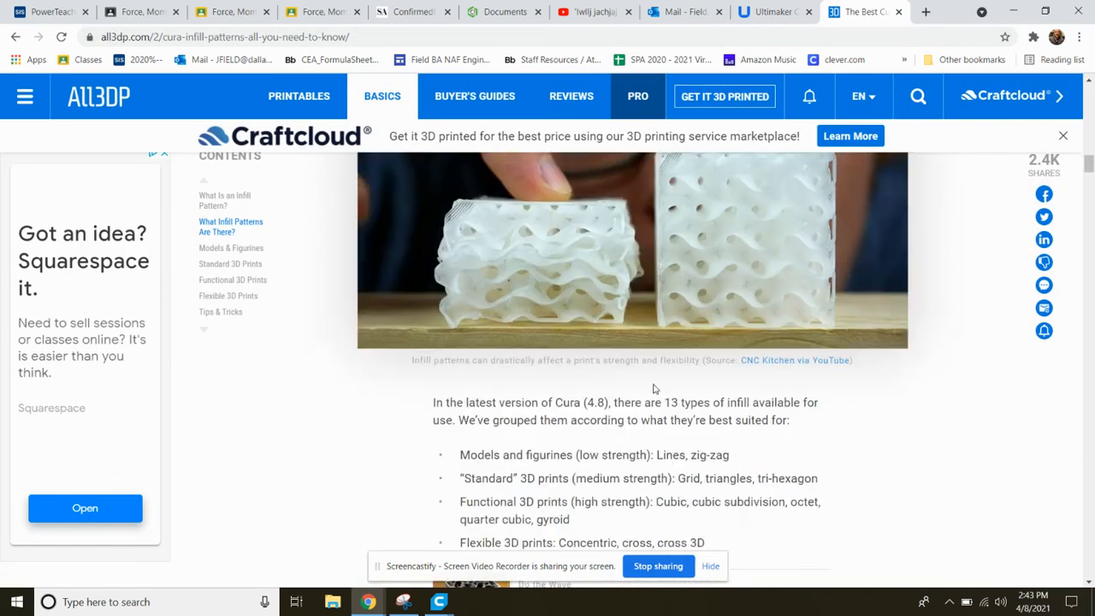
scroll(653, 387, "down", 10)
scroll(653, 387, "down", 15)
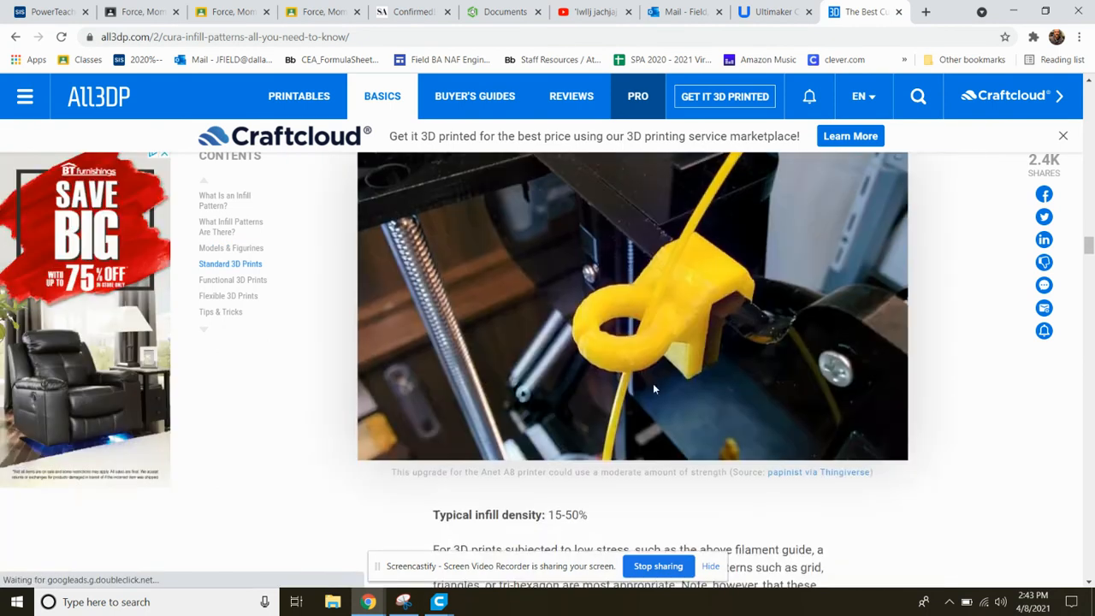
scroll(653, 389, "down", 6)
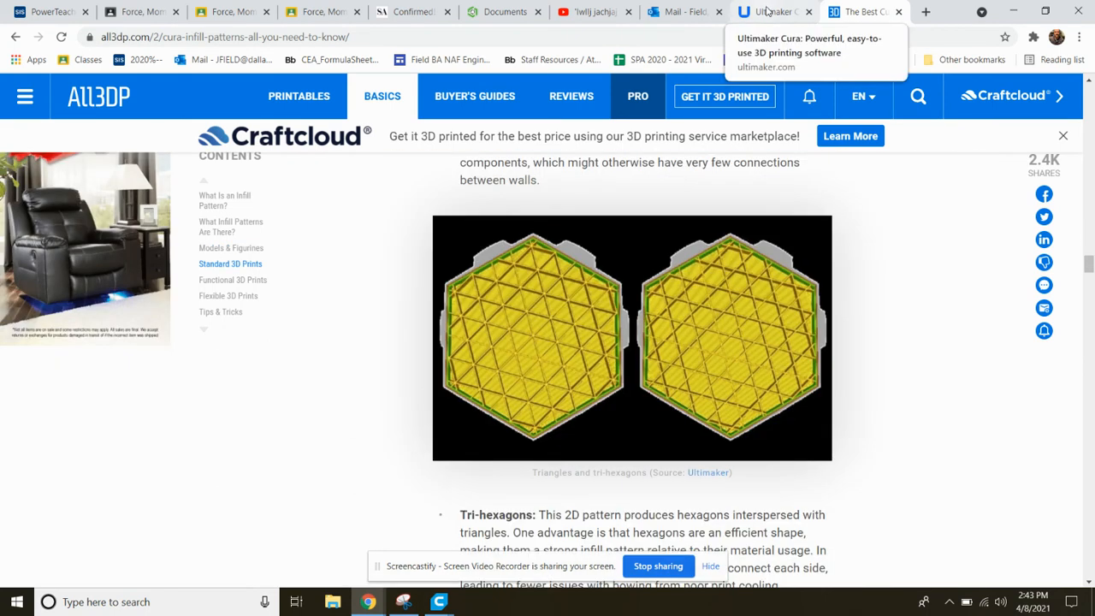
scroll(668, 350, "down", 4)
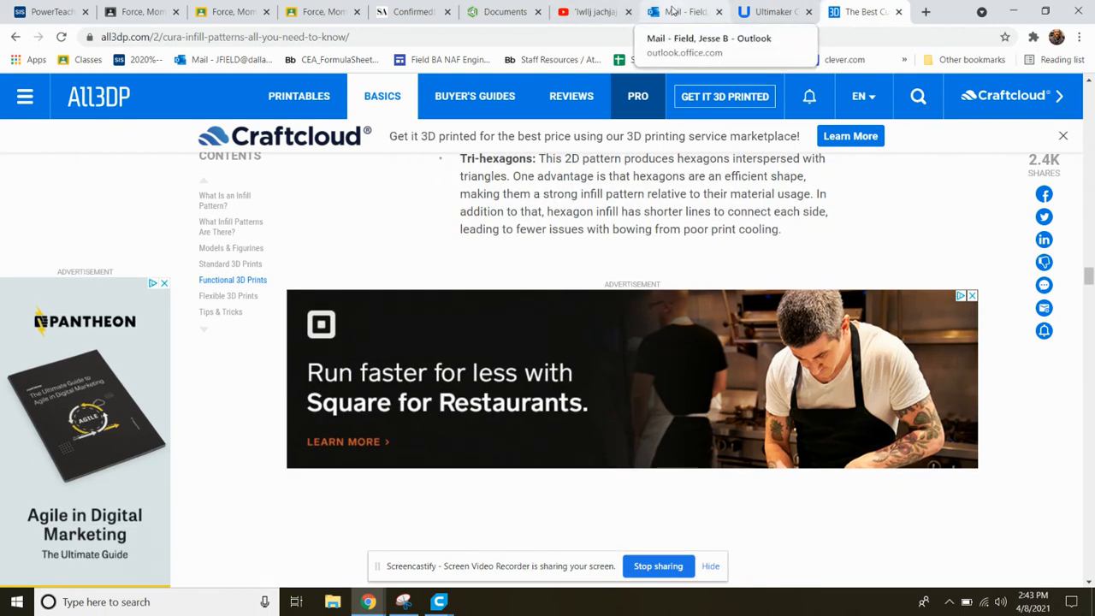
Switch back to Ultimaker Cura and collapse the Infill settings
mouse_move(445, 591)
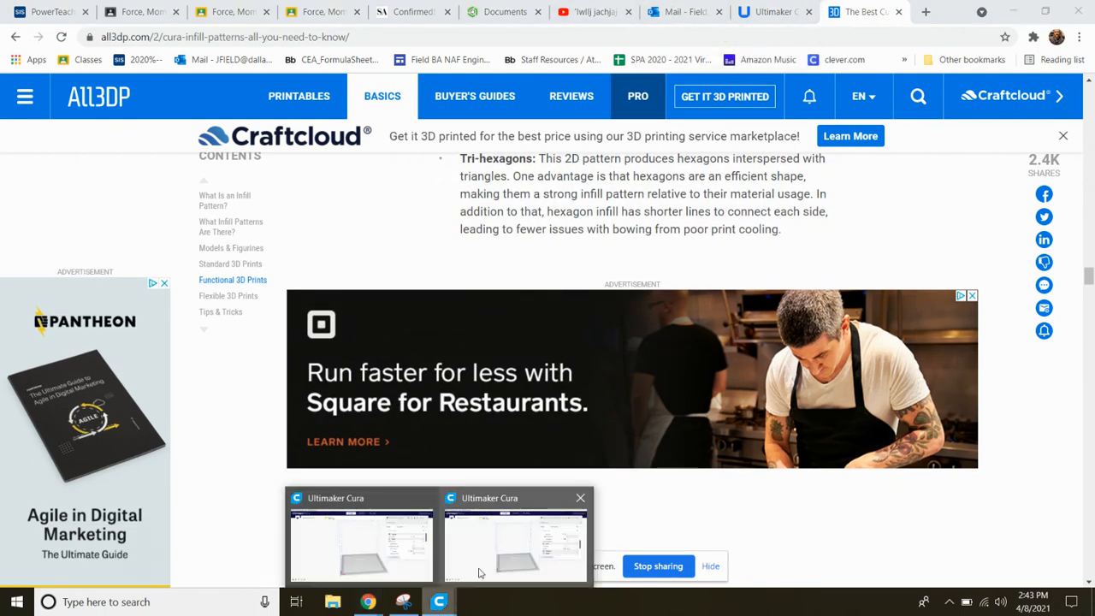
left_click(480, 573)
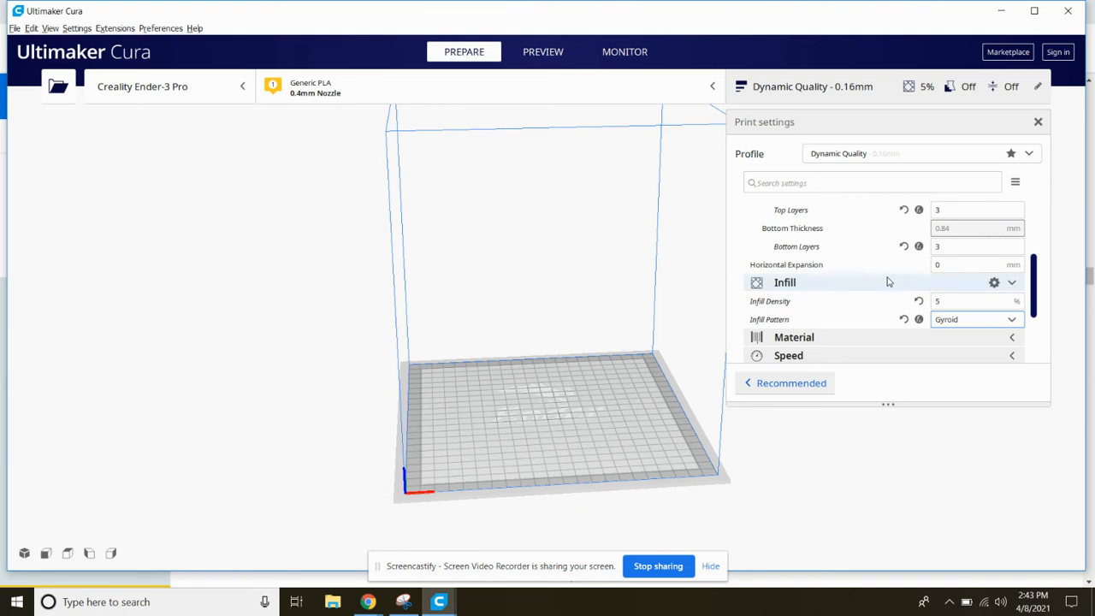
left_click(910, 285)
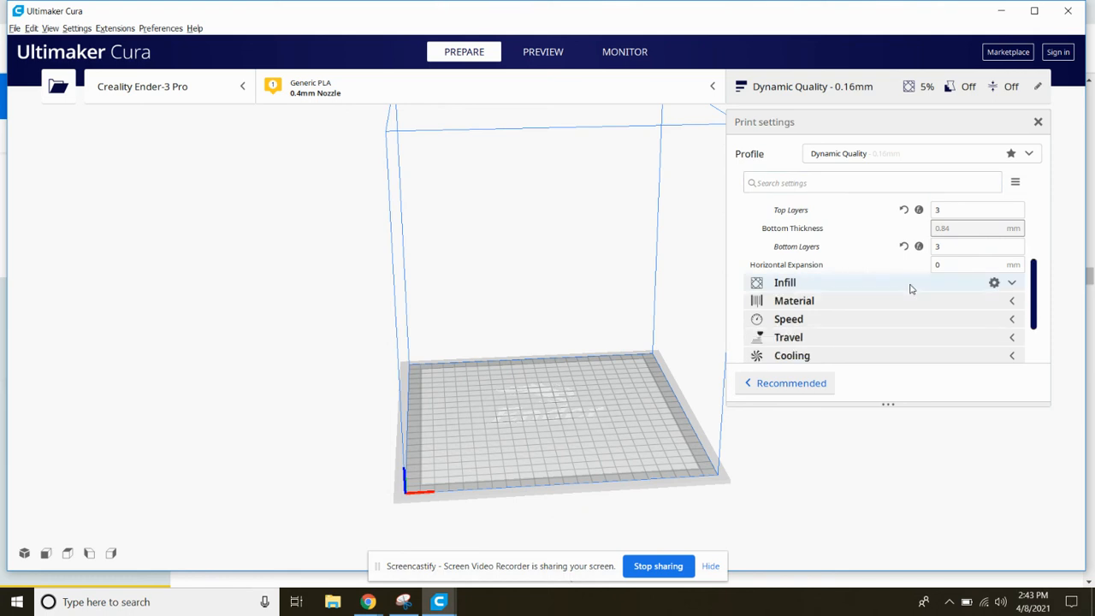
Load the Amazing Jaagub-Kup 3D model from the Downloads folder onto the build plate
left_click(59, 87)
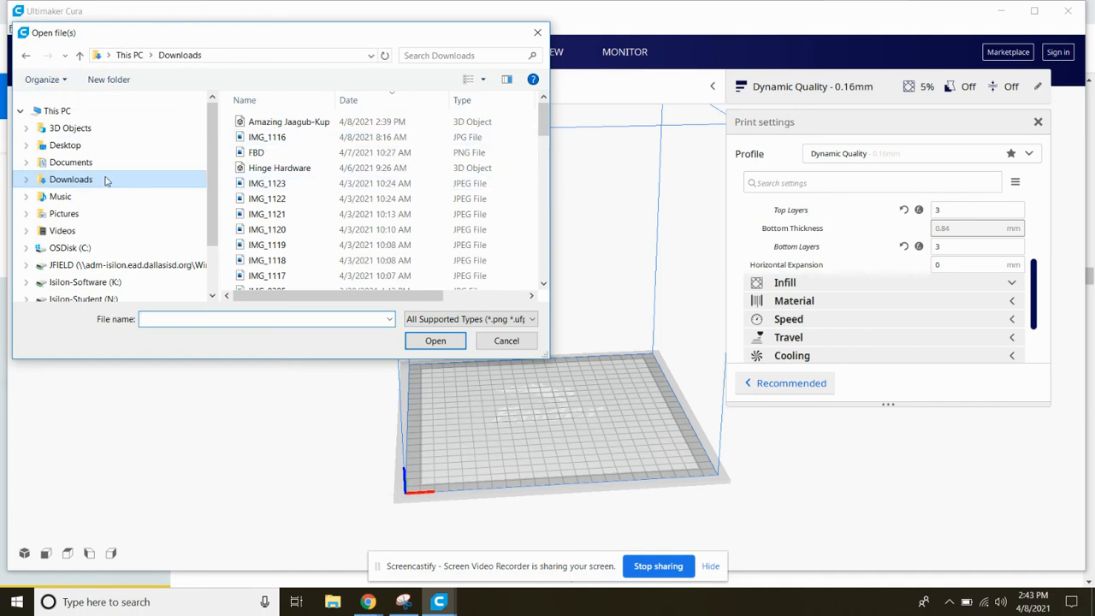
left_click(80, 147)
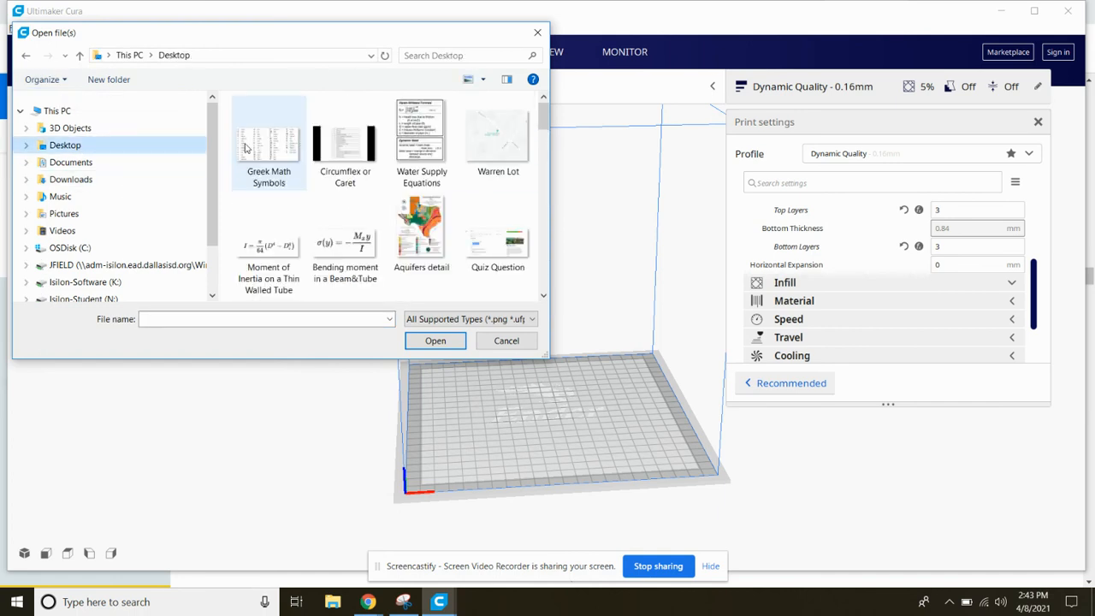
left_click(120, 183)
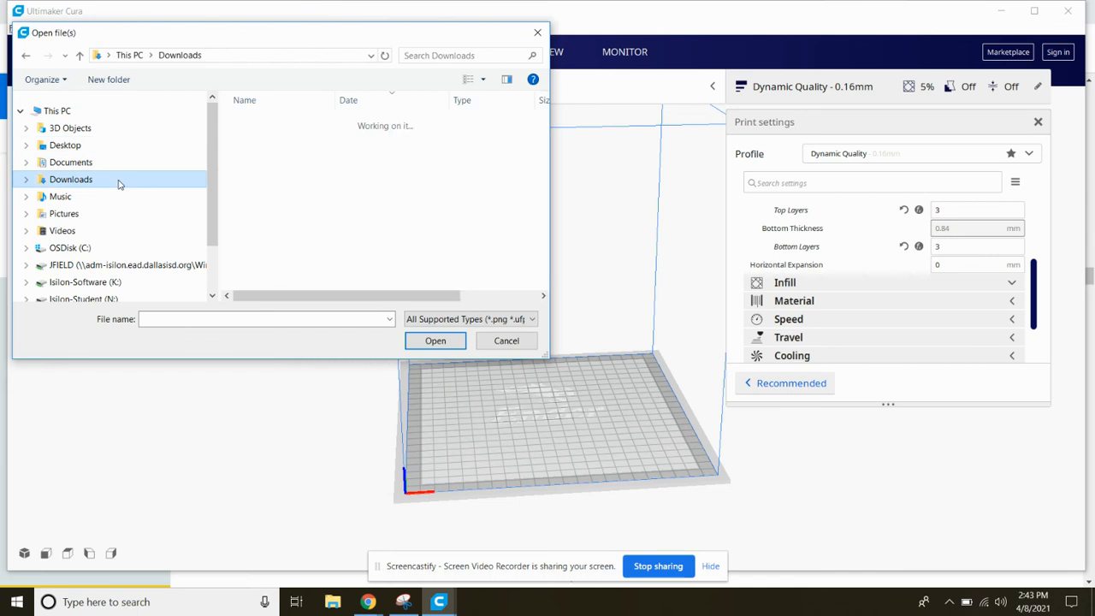
left_click(373, 101)
left_click(373, 101)
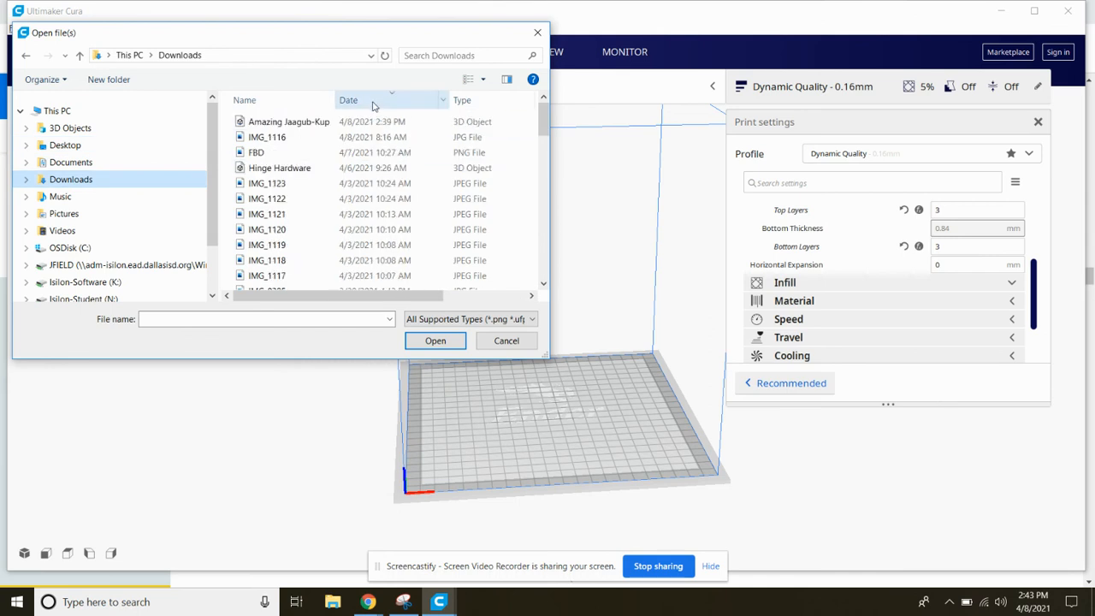
left_click(327, 123)
left_click(434, 346)
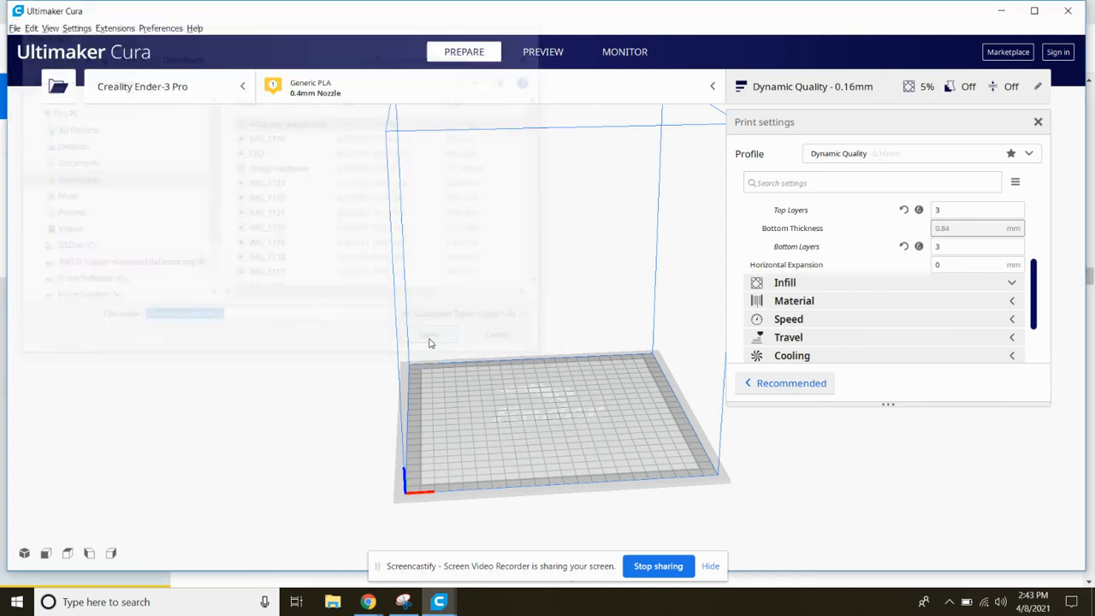
right_click_drag(547, 454, 665, 457)
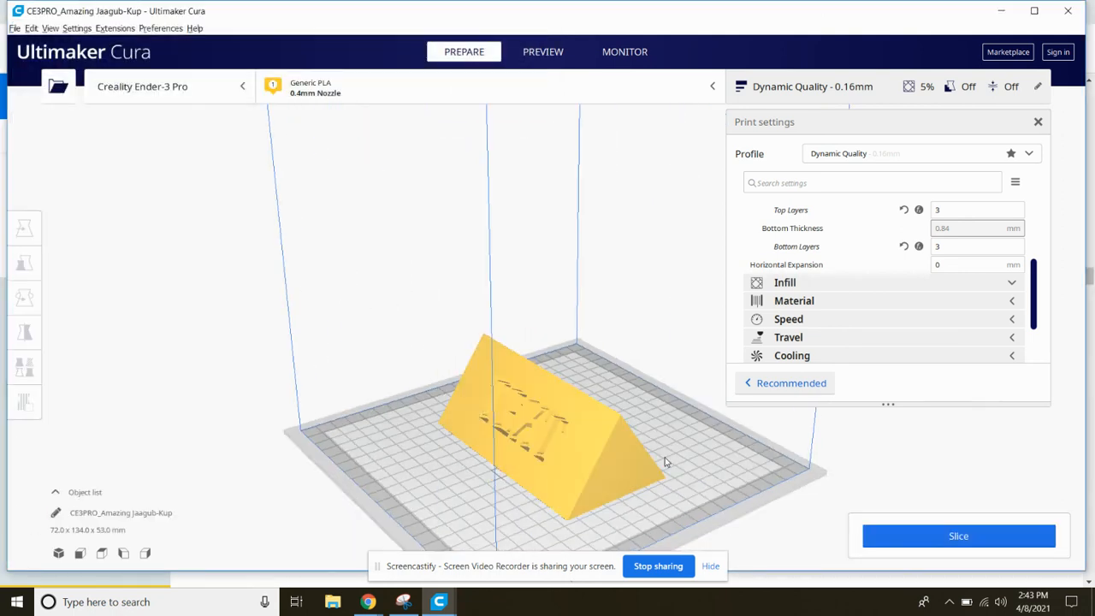
Review the infill pattern and build plate adhesion options, keeping Gyroid and Skirt
left_click(901, 285)
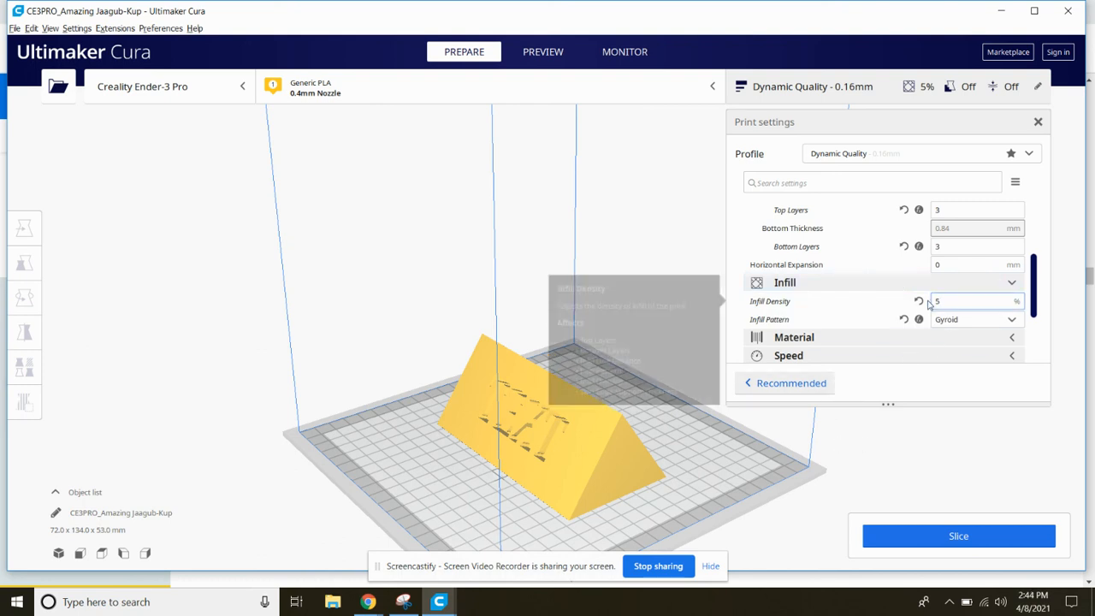
left_click(973, 321)
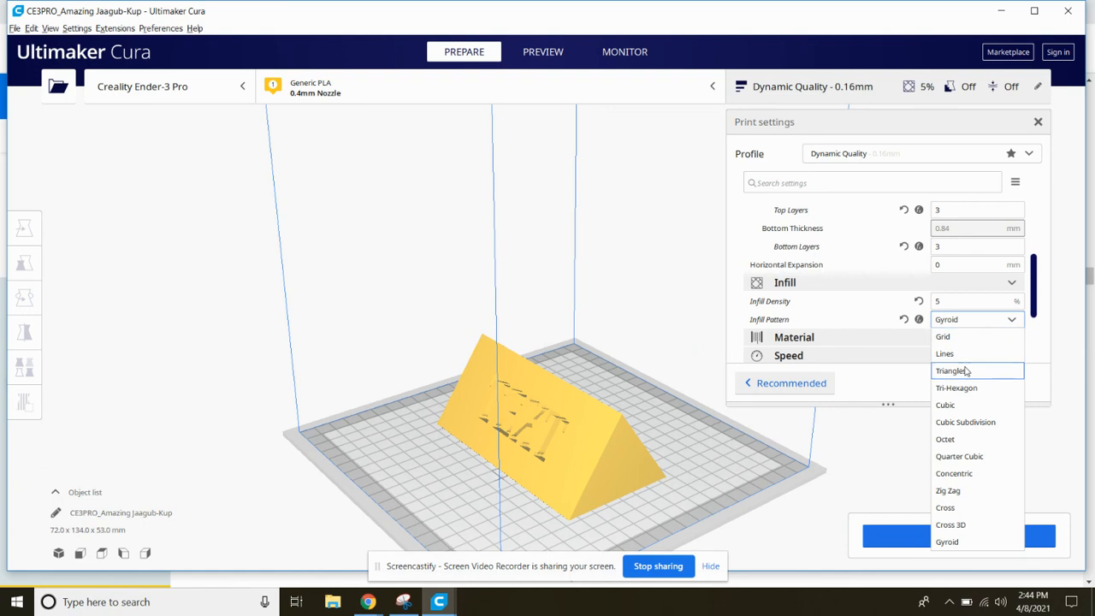
scroll(1032, 346, "down", 3)
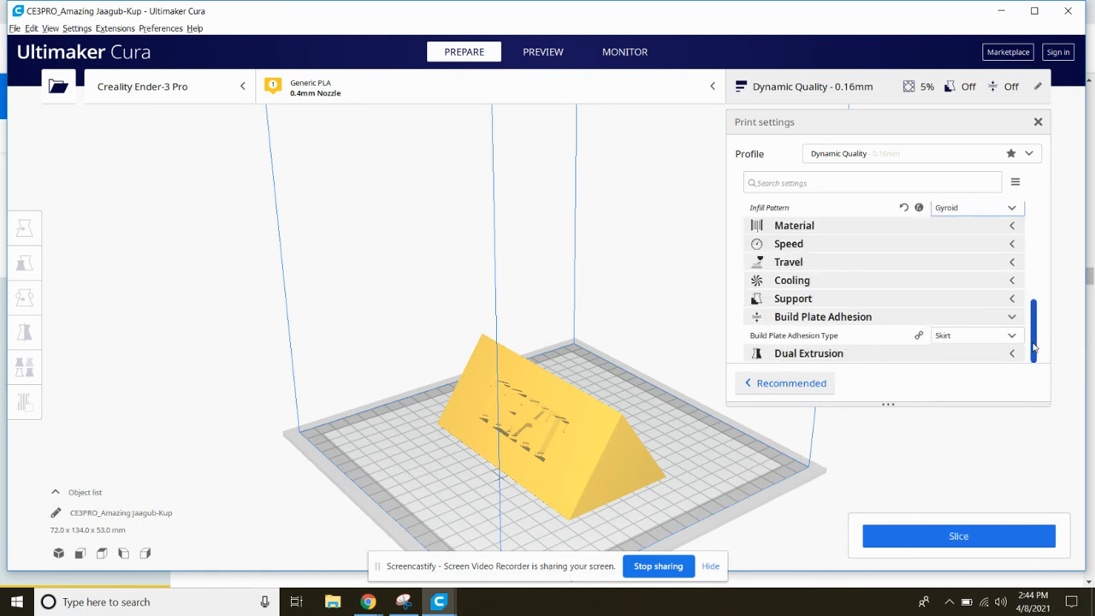
left_click(959, 336)
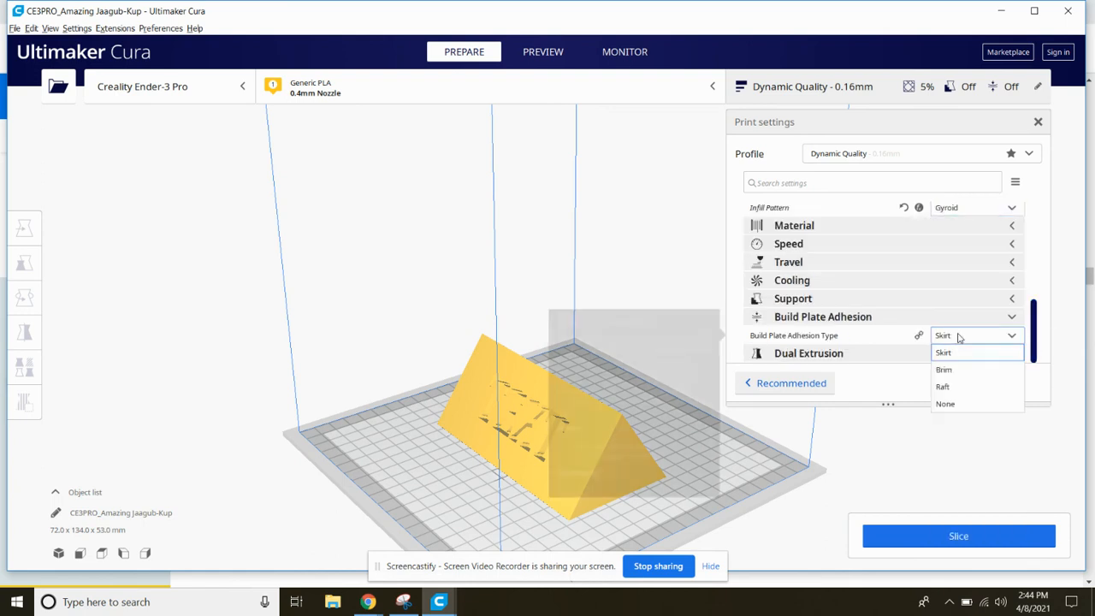
left_click(882, 346)
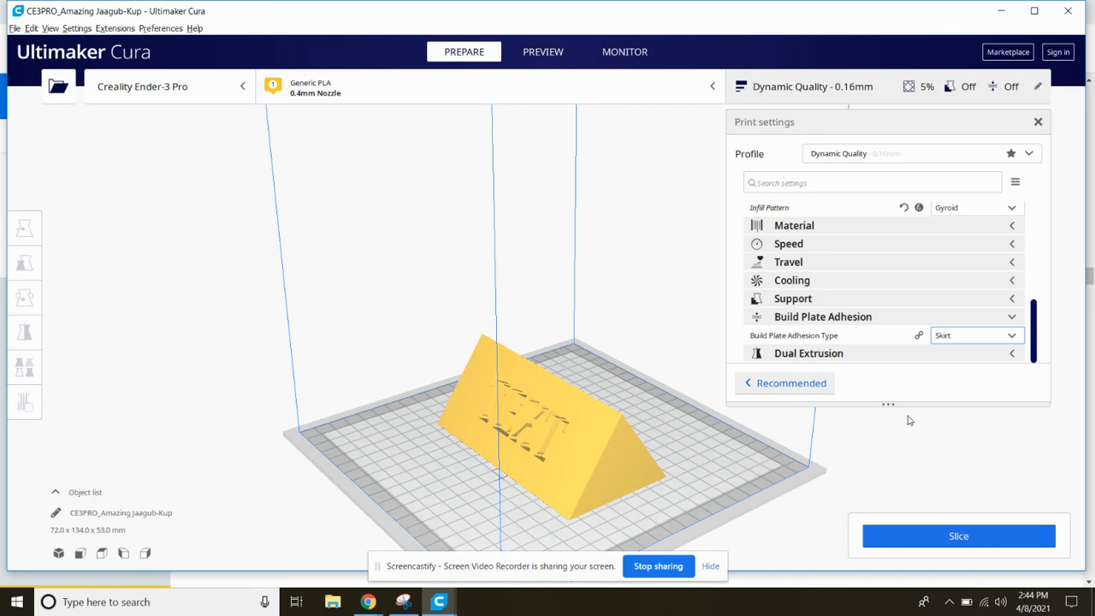
Try to multiply the nameplate model on the build plate with 2 copies, and dismiss the resulting notification
left_click(572, 453)
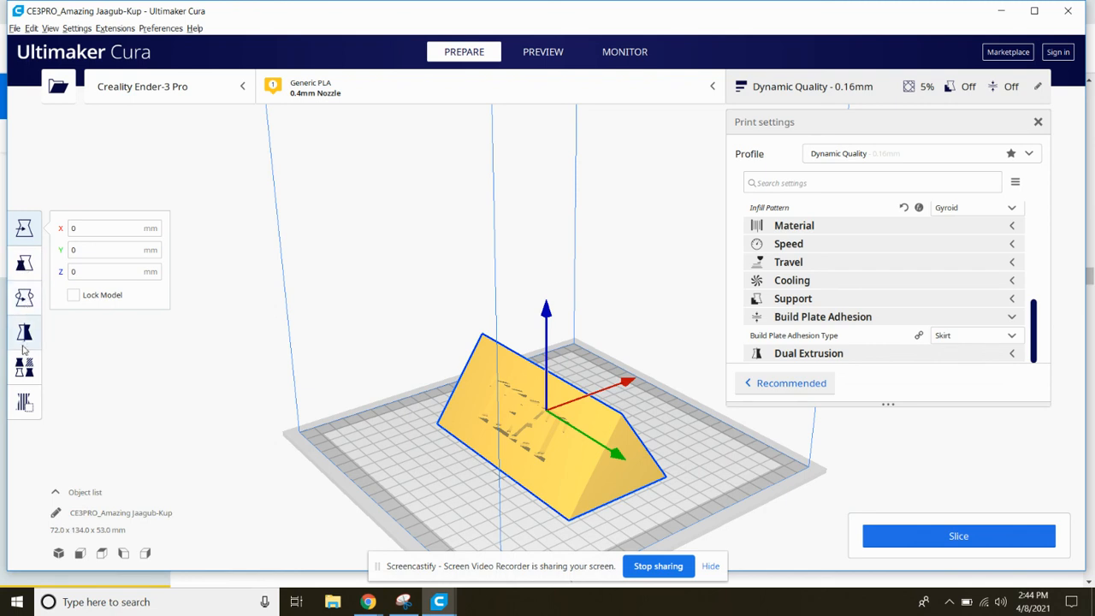
right_click(552, 440)
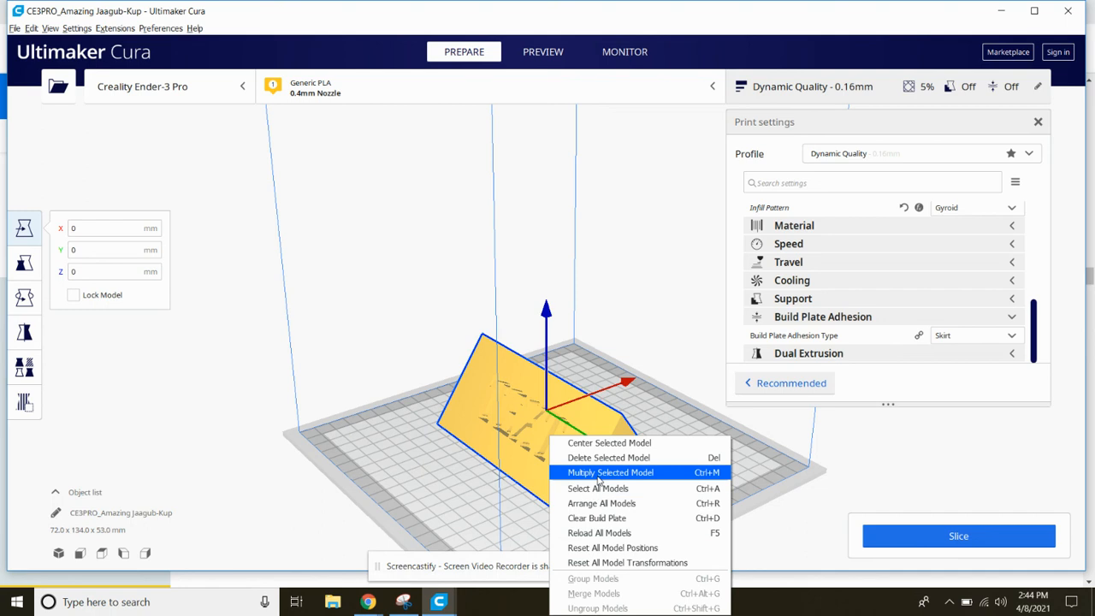
left_click(597, 476)
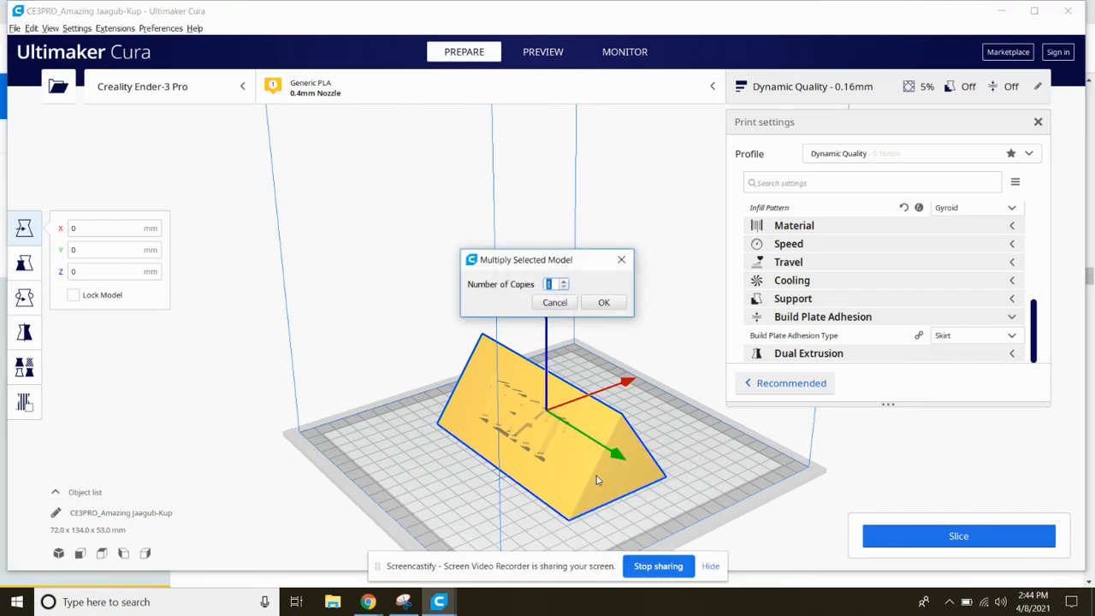
left_click(601, 303)
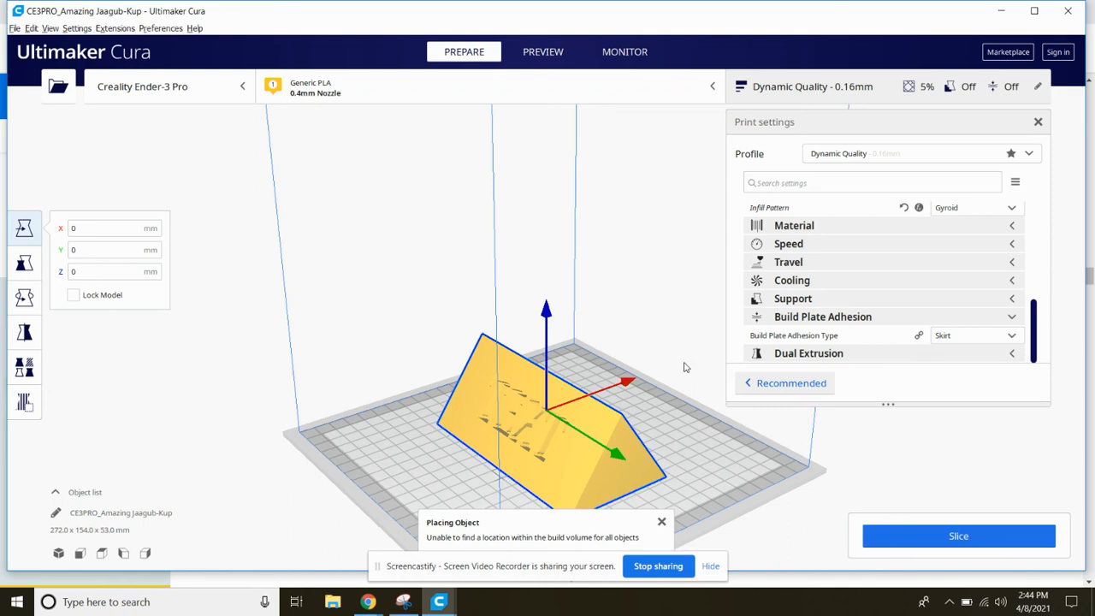
scroll(479, 355, "down", 1)
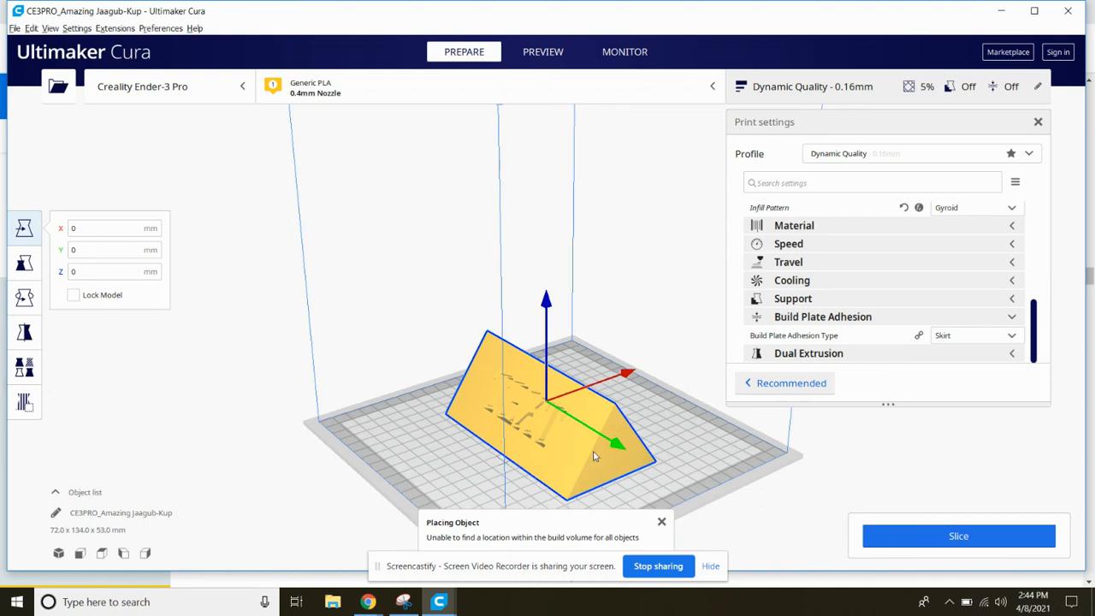
left_click(660, 522)
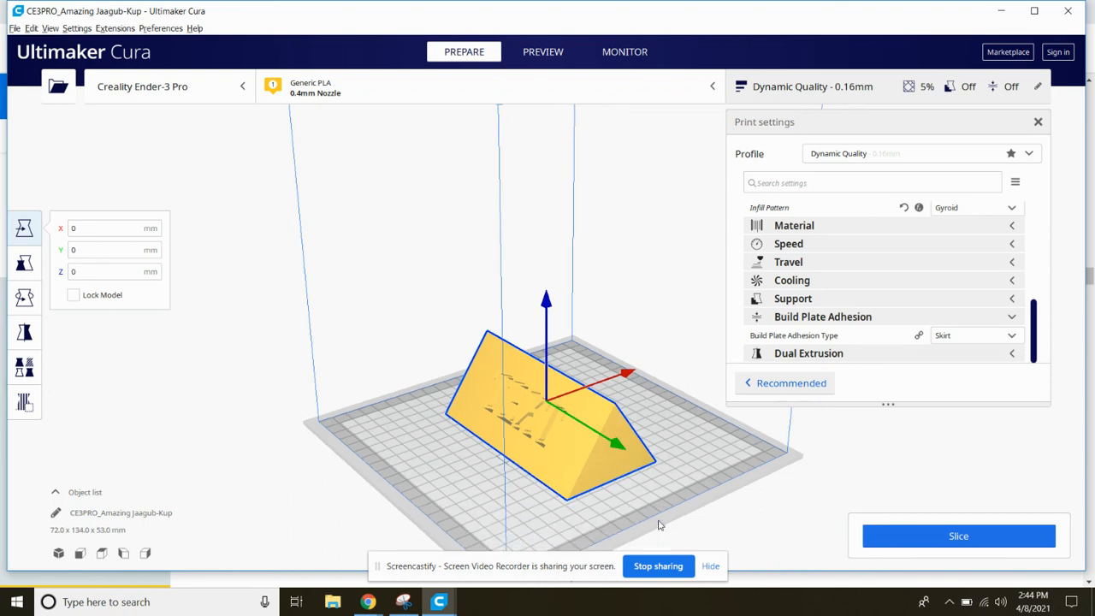
Delete the nameplate model from the build plate
left_click(219, 299)
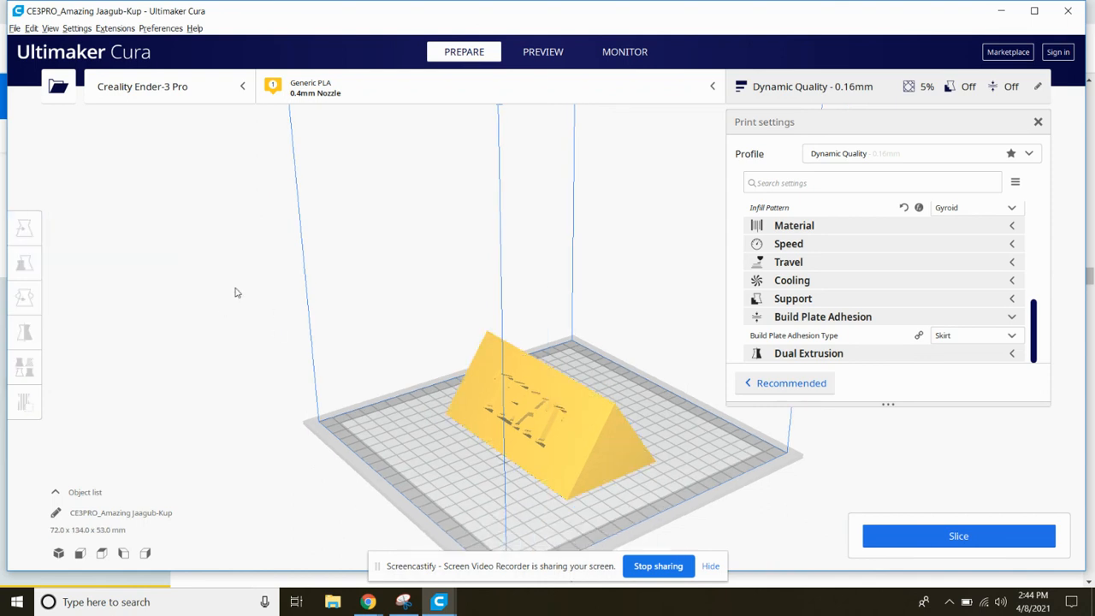
left_click(545, 402)
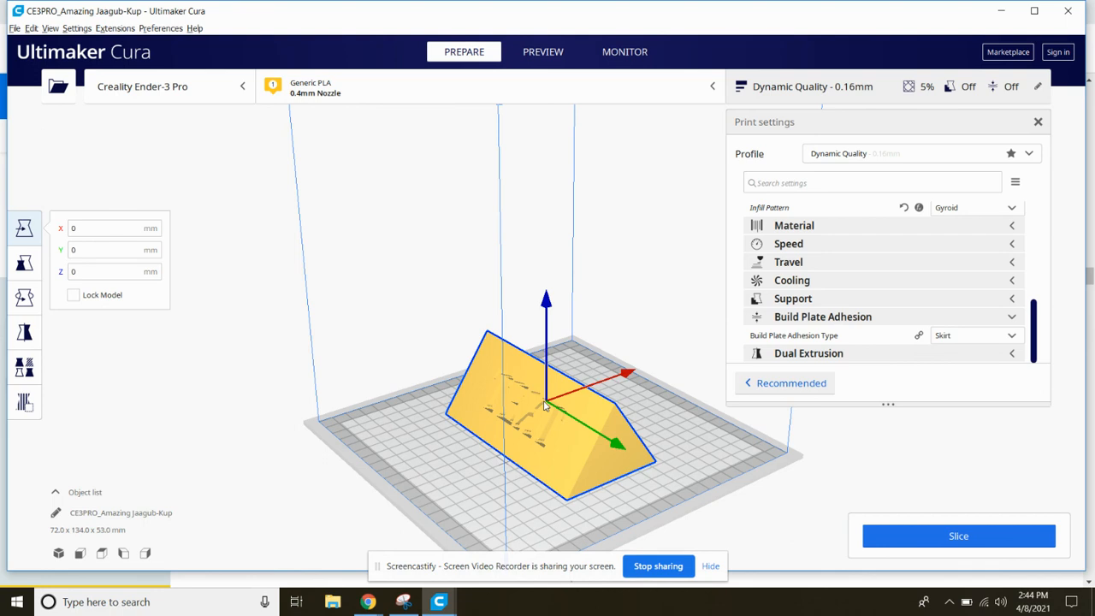
key("Delete")
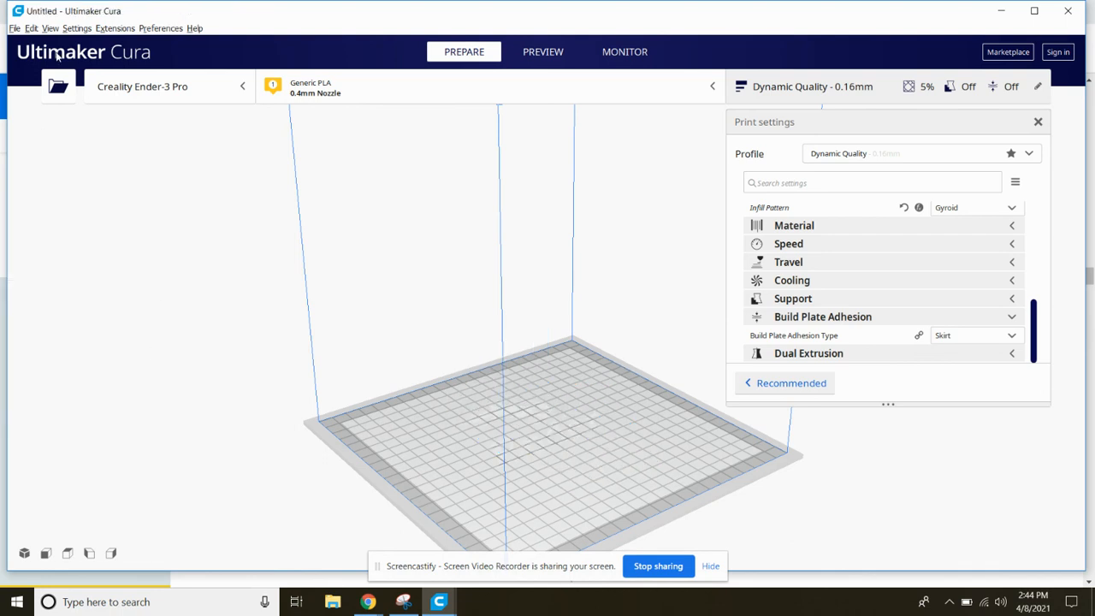
Load the Hinge Hardware 3D model from the Downloads folder onto the empty build plate
left_click(16, 28)
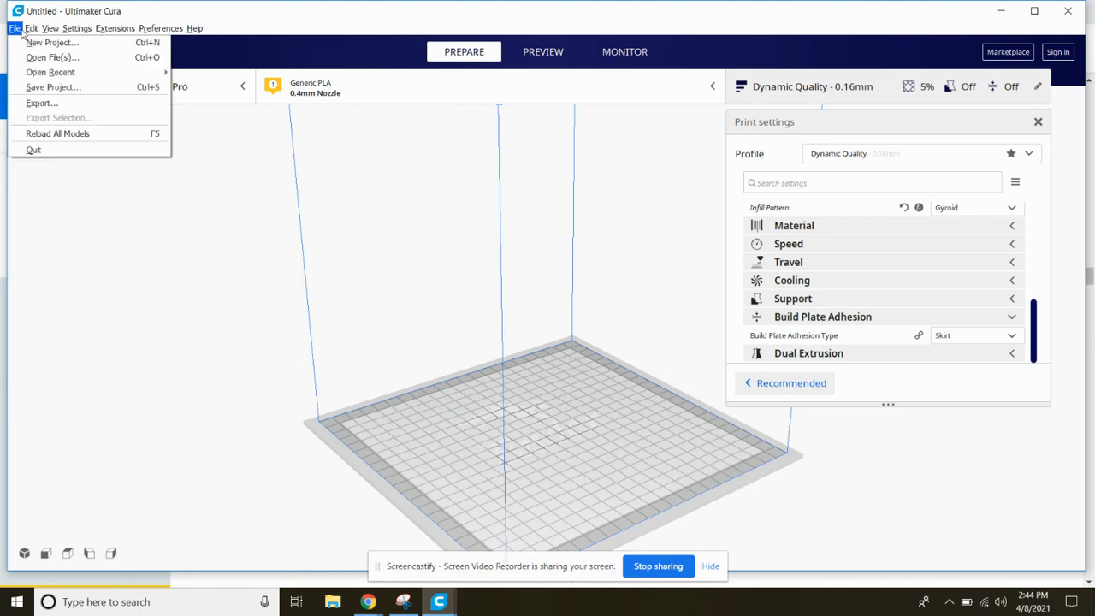
left_click(47, 57)
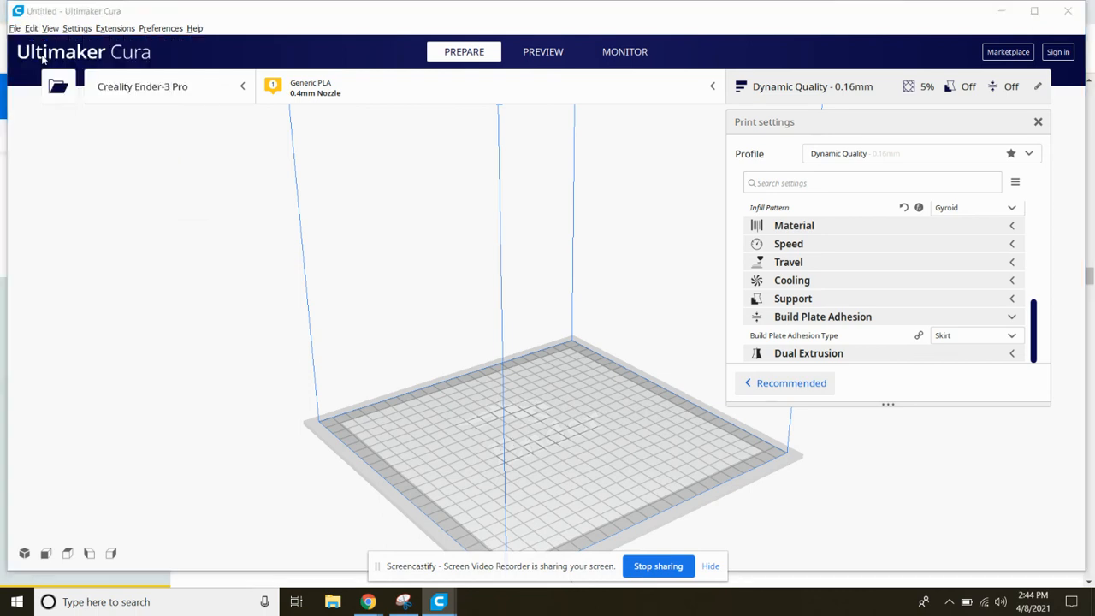
left_click(302, 168)
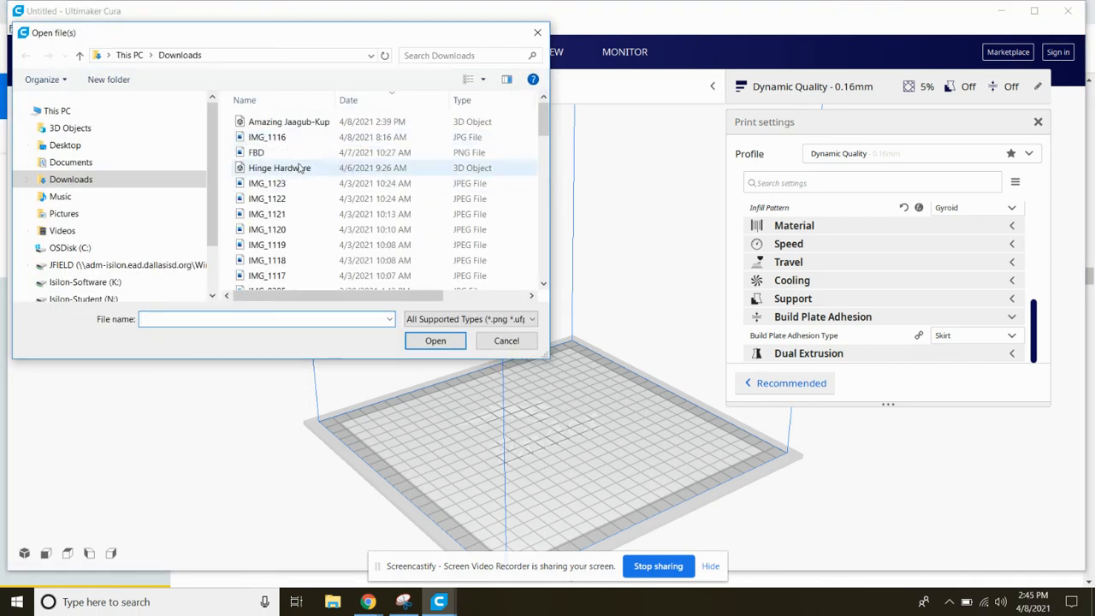
left_click(435, 341)
scroll(532, 439, "up", 2)
scroll(526, 437, "up", 2)
right_click_drag(556, 482, 548, 502)
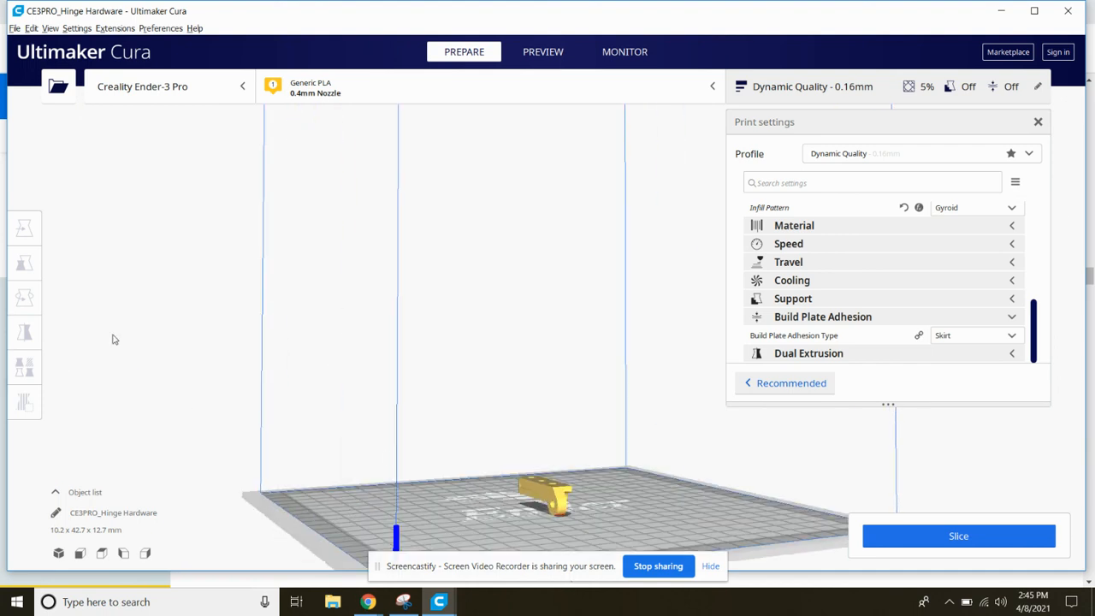
Look through the hinge model's context commands and its move, scale, rotate, mirror and per-model settings tools
left_click(539, 496)
right_click(539, 494)
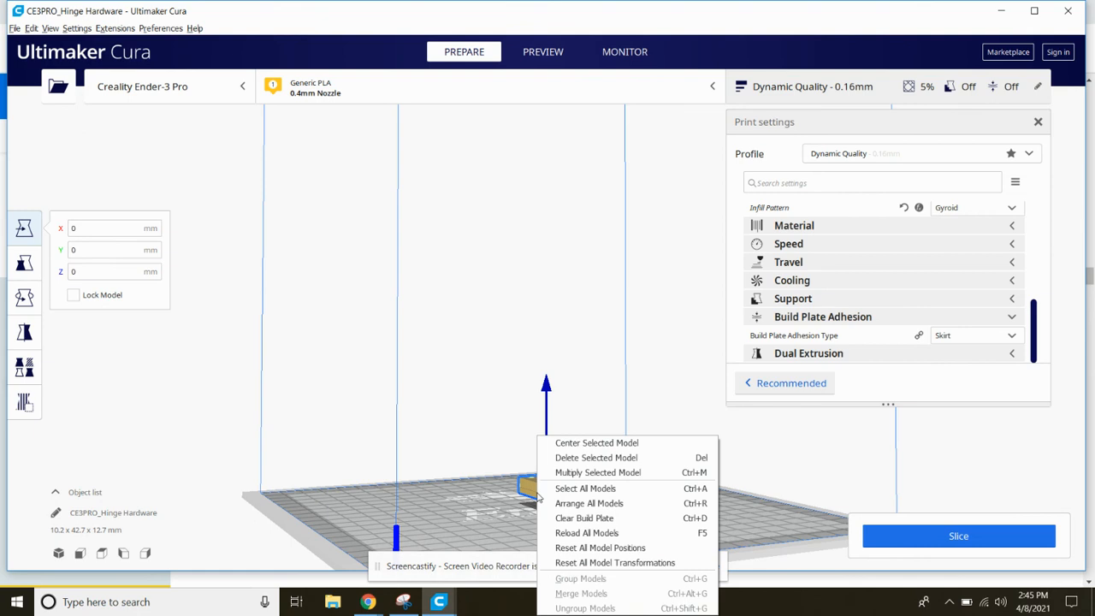
left_click(214, 381)
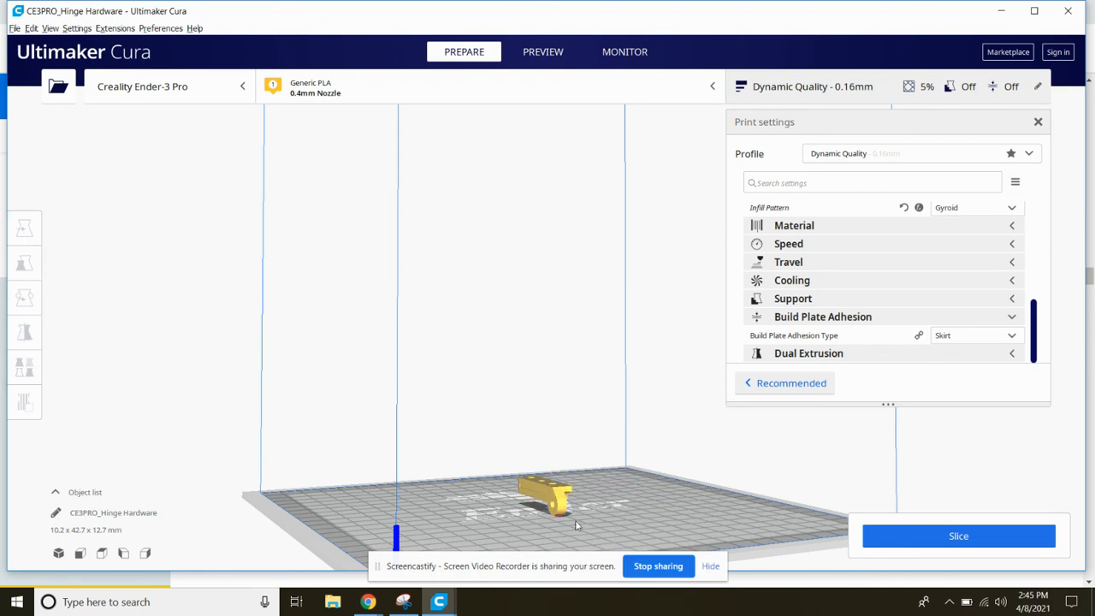
left_click(539, 485)
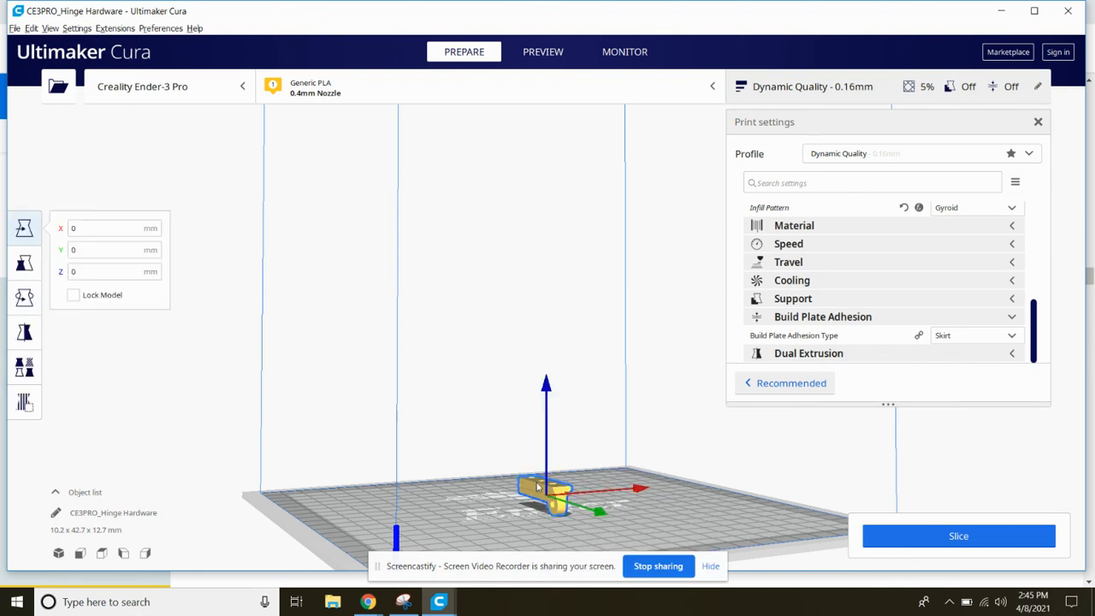
left_click(24, 265)
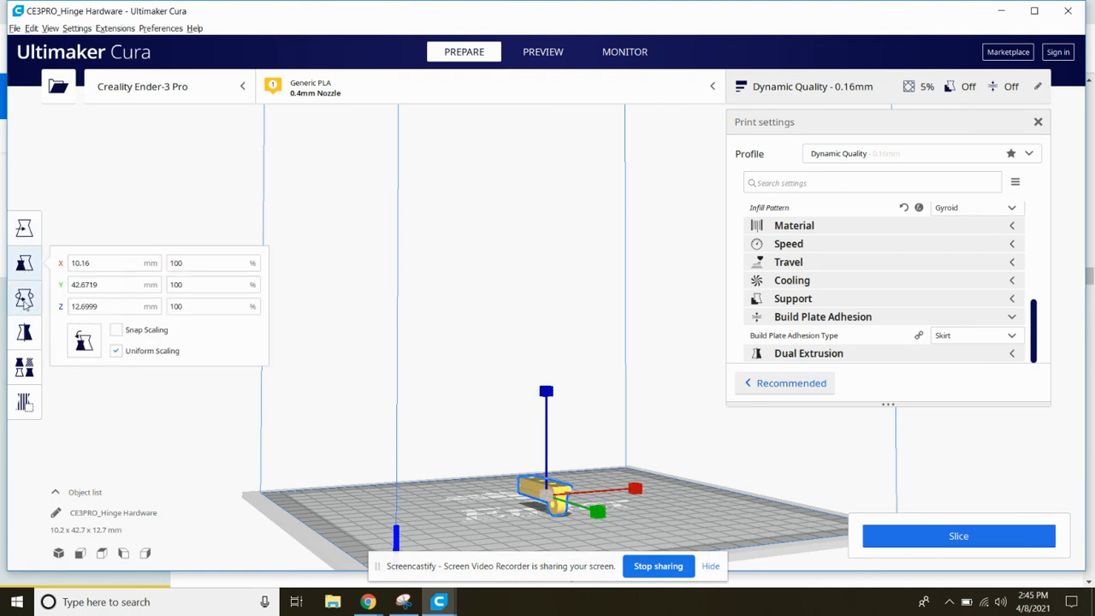
left_click(24, 299)
left_click(24, 336)
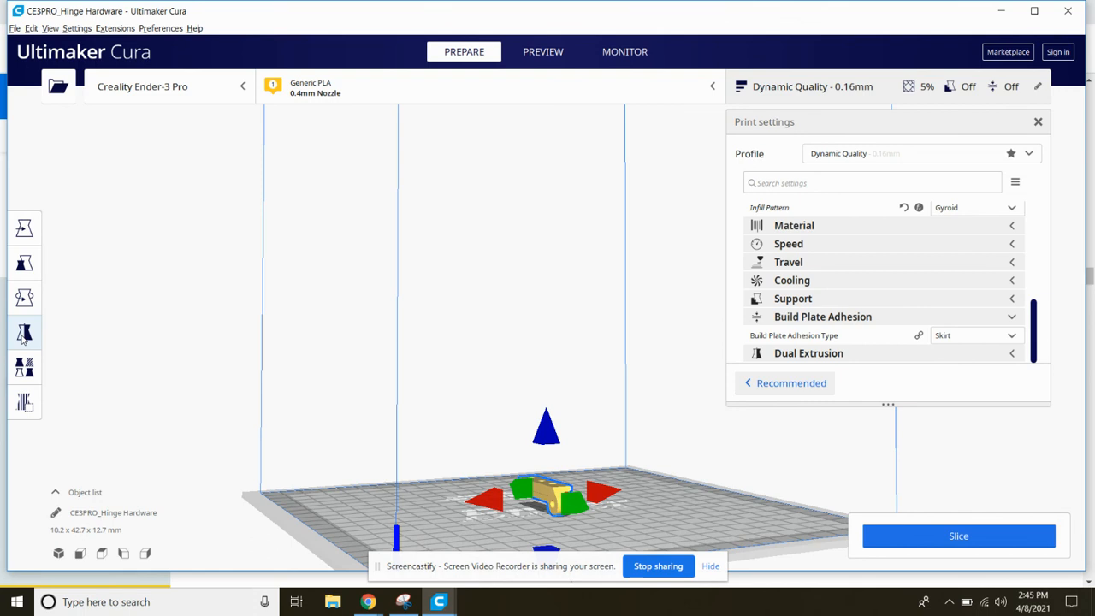
key("t")
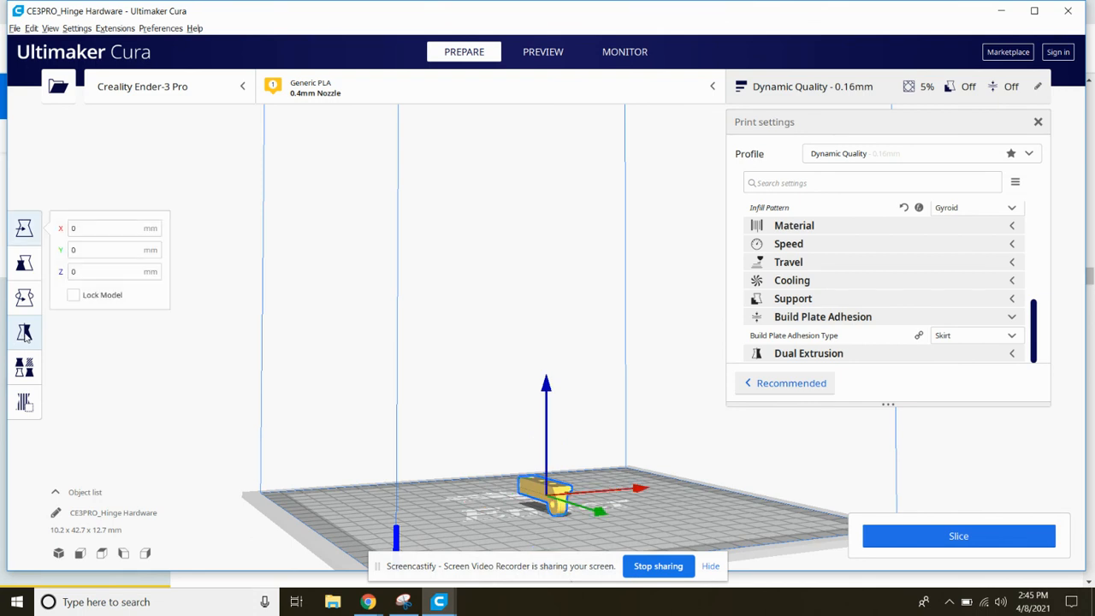
left_click(25, 336)
right_click(26, 336)
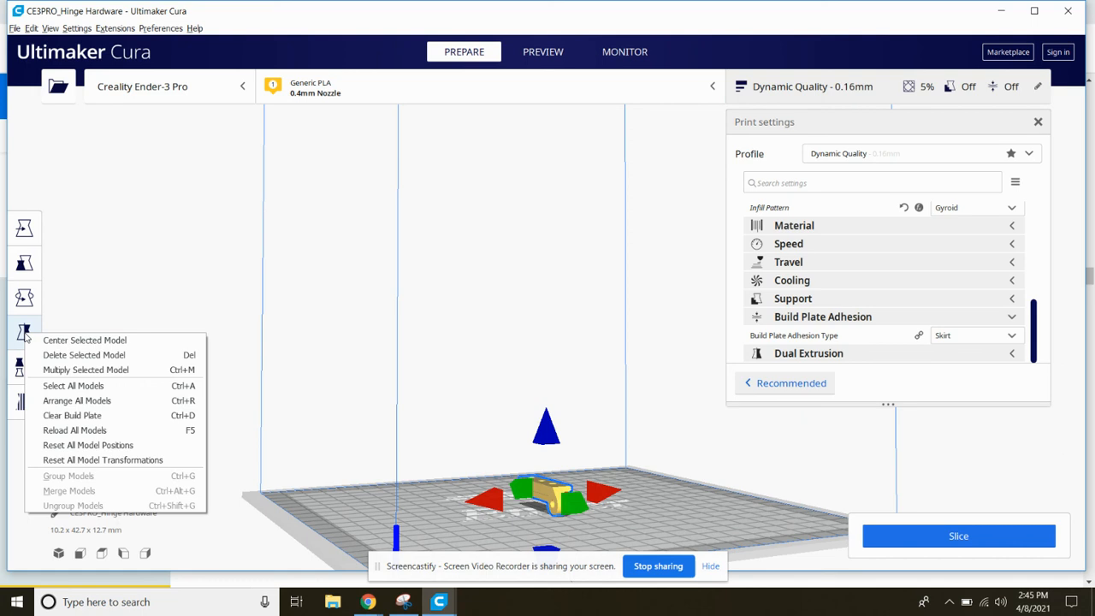
left_click(24, 368)
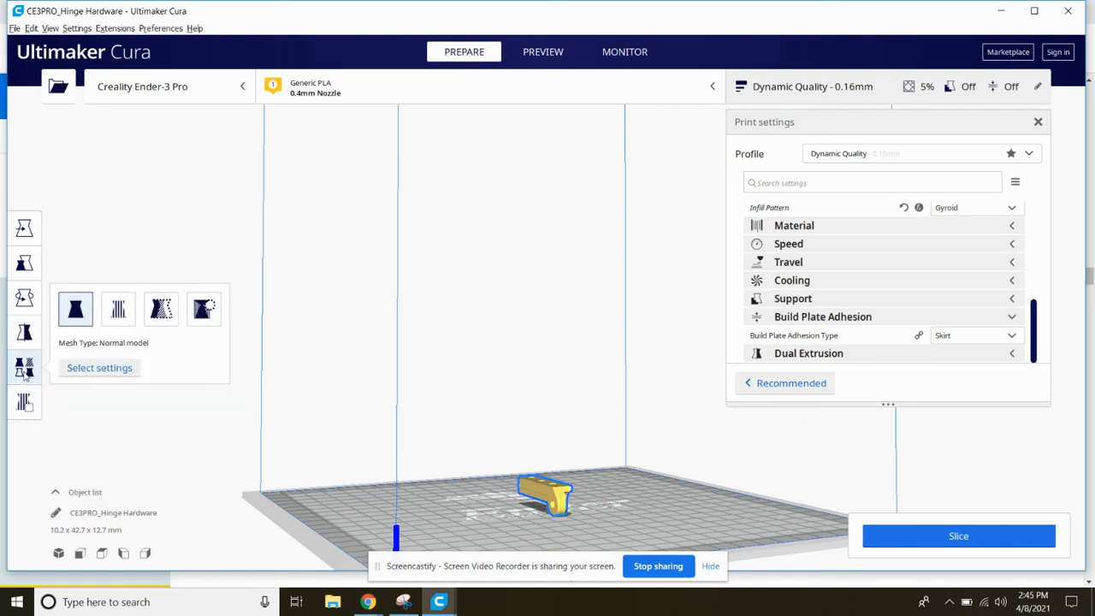
left_click(25, 336)
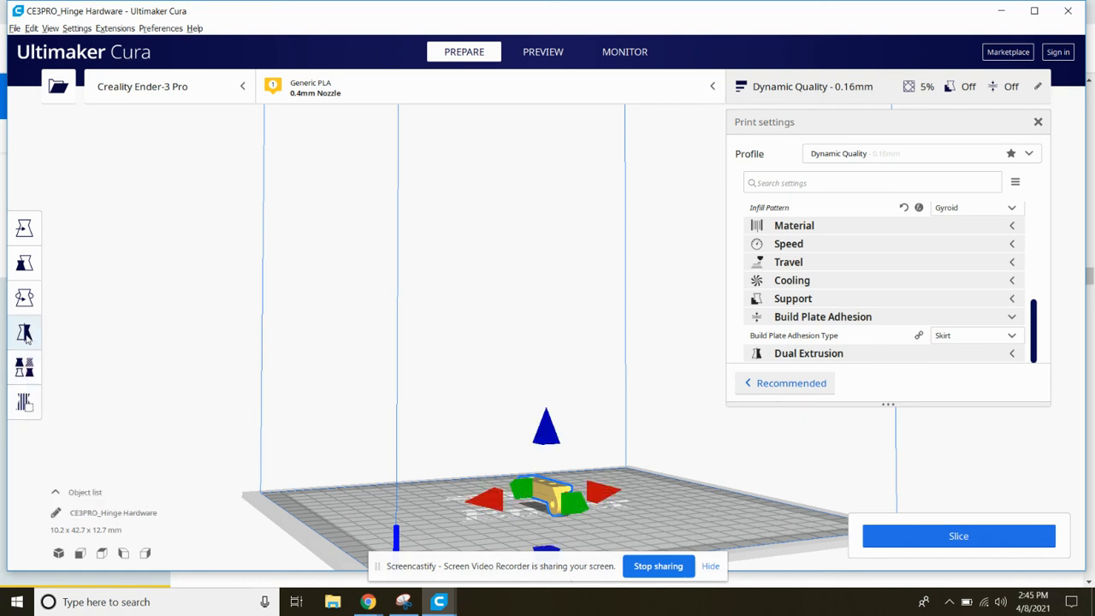
left_click(501, 437)
left_click(548, 496)
right_click(548, 497)
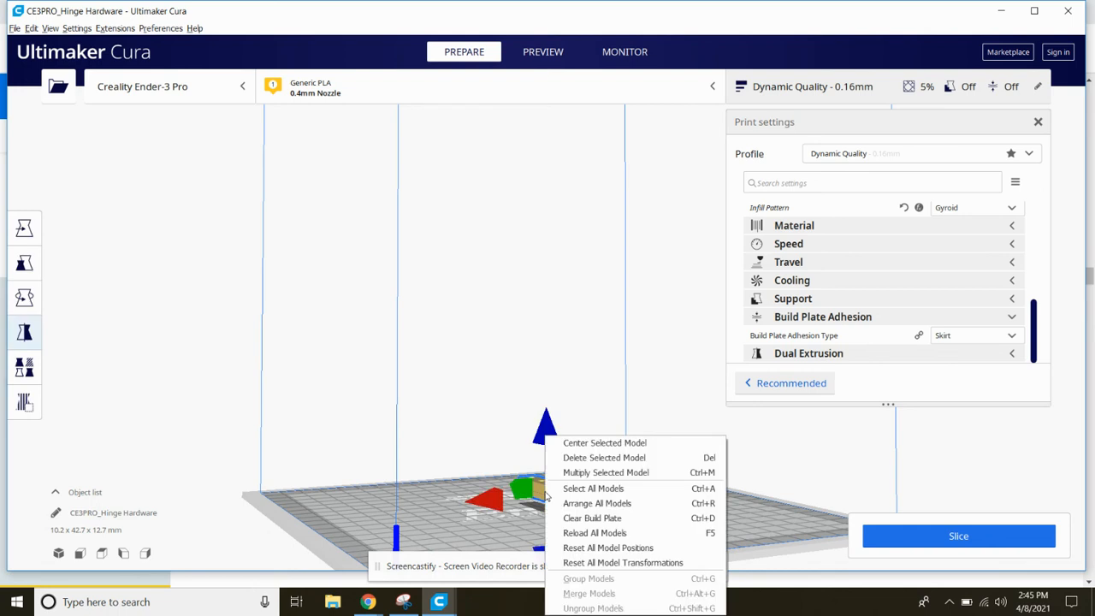
left_click(511, 433)
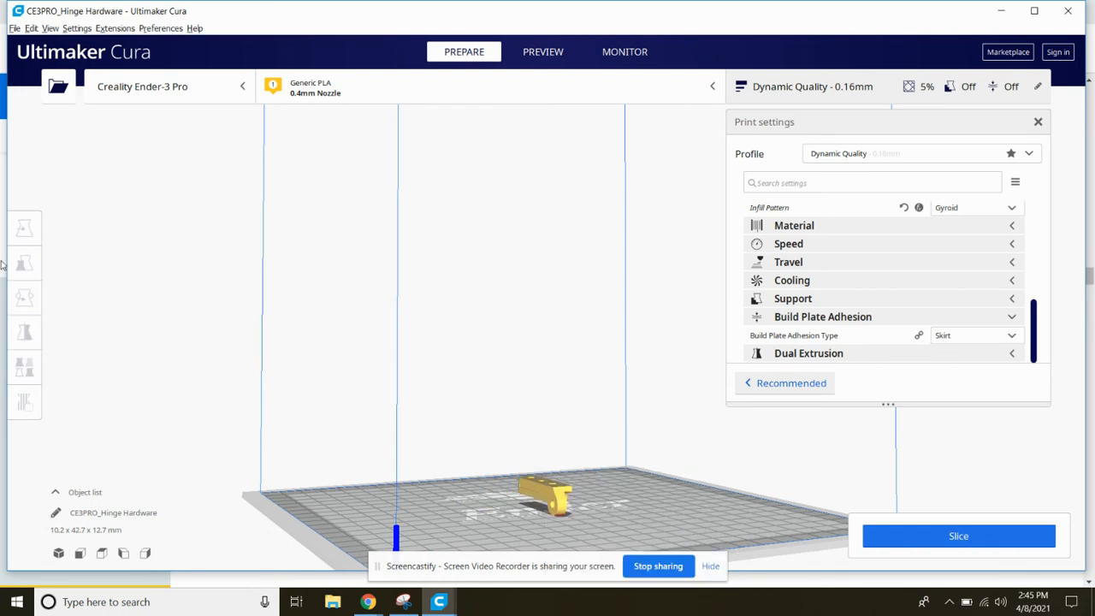
left_click(564, 500)
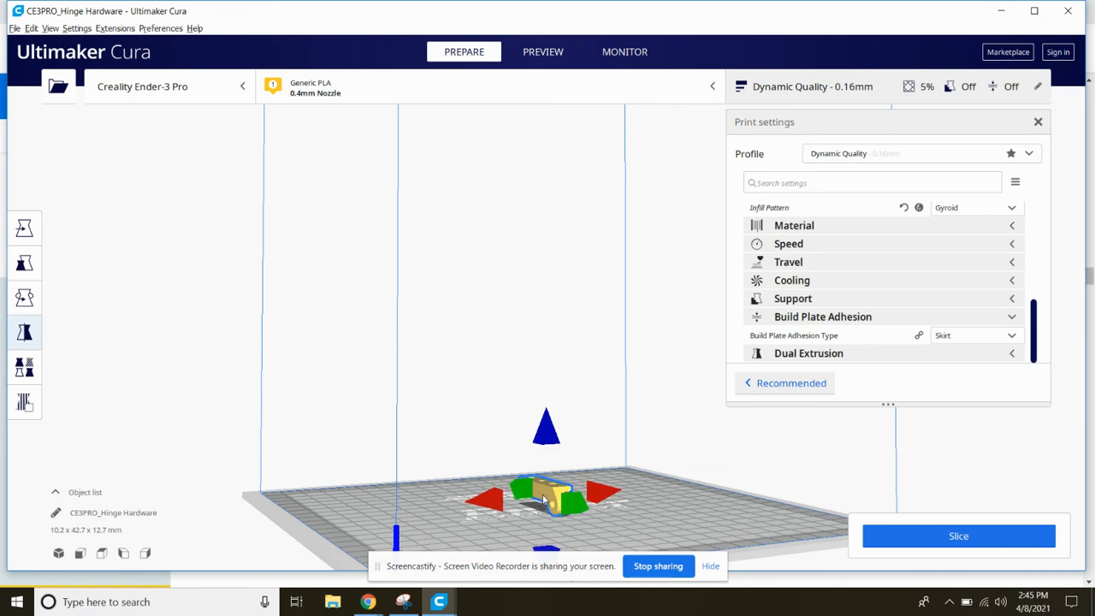
Lay the hinge on its side by aligning its long side face to the build plate, and deselect it
left_click(26, 228)
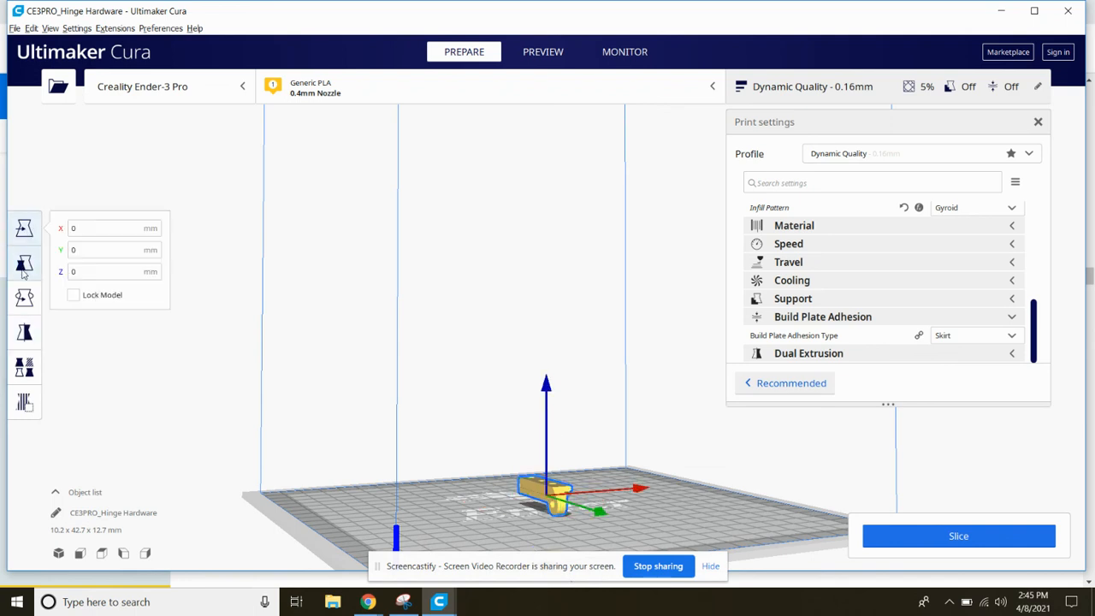
left_click(24, 263)
left_click(24, 298)
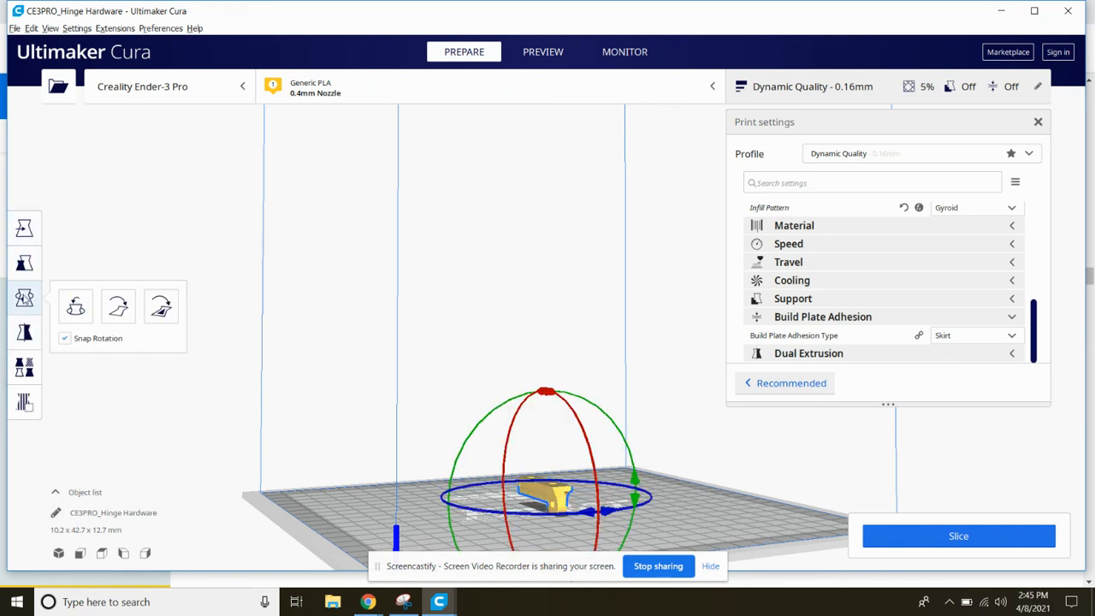
left_click(160, 310)
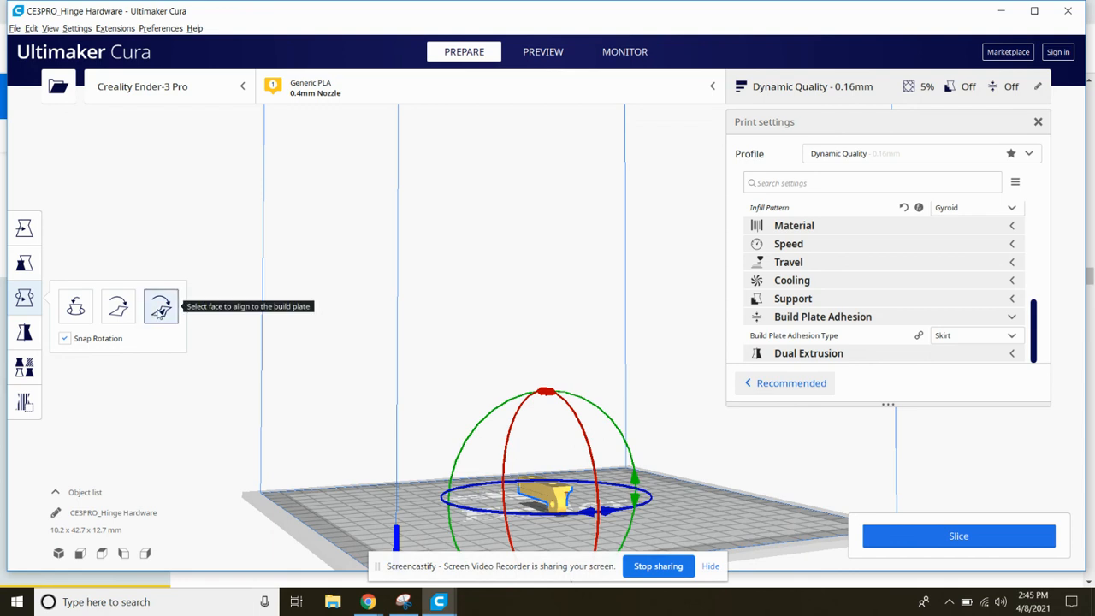
left_click(536, 496)
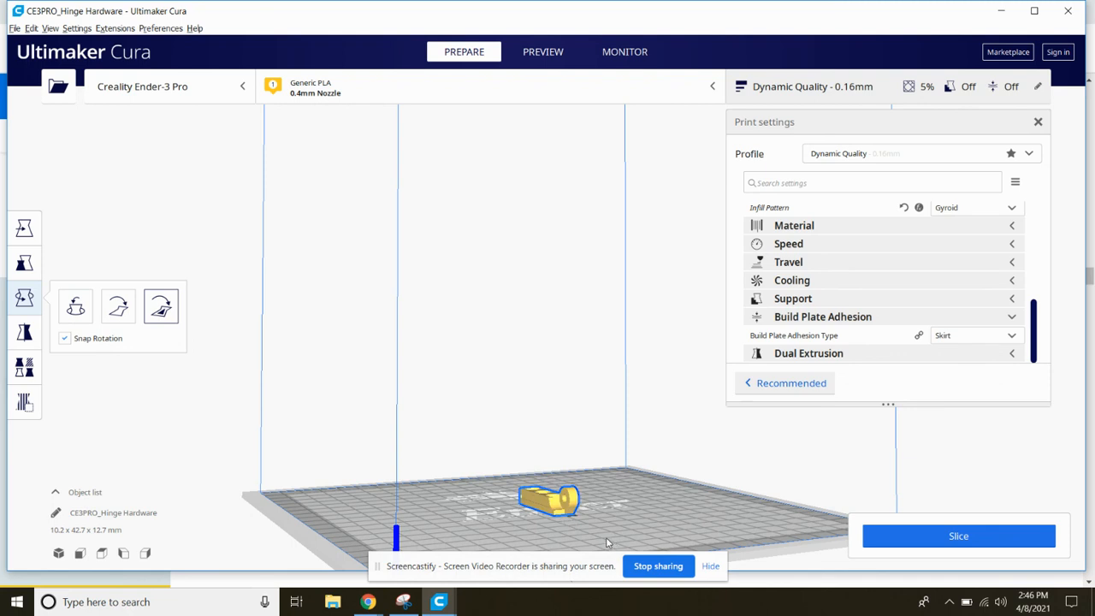
left_click(971, 463)
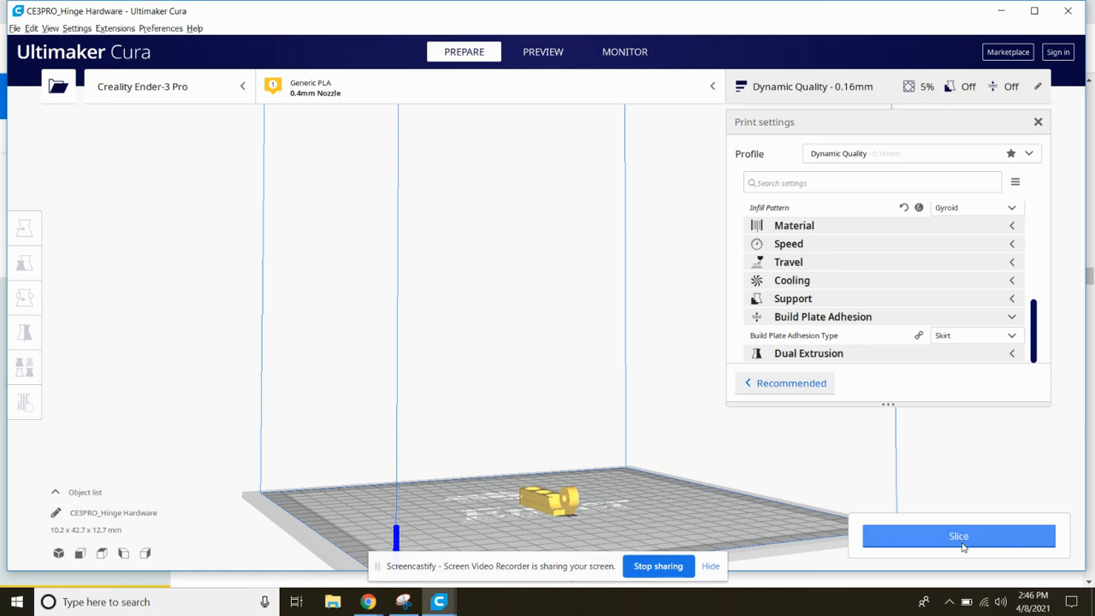
Slice the hinge and open its layer preview with the print settings hidden
left_click(929, 536)
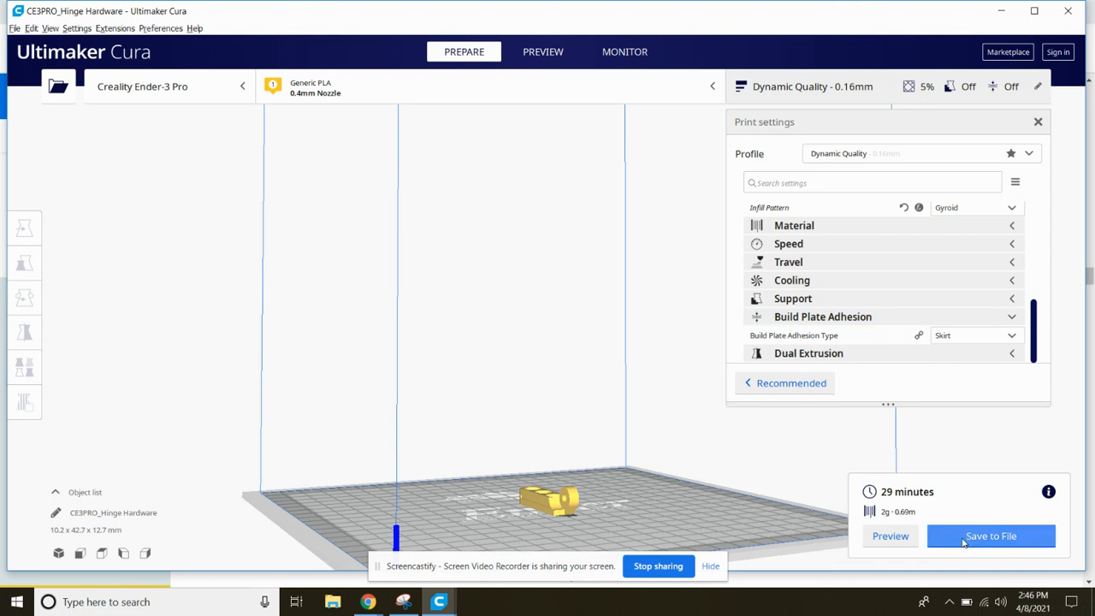
left_click(890, 537)
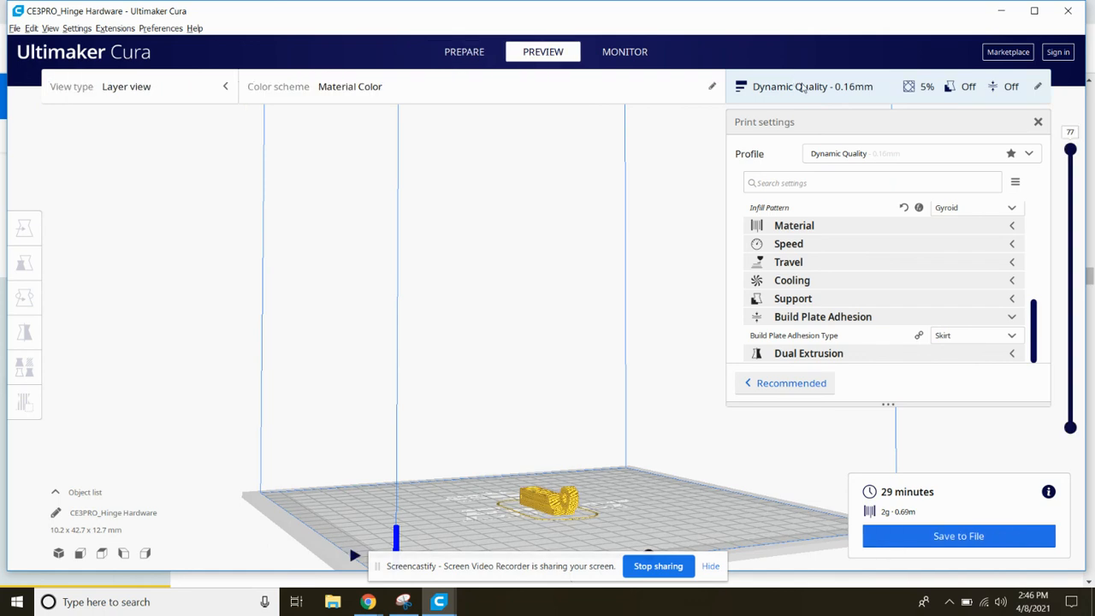
left_click(796, 82)
left_click(795, 83)
left_click(795, 82)
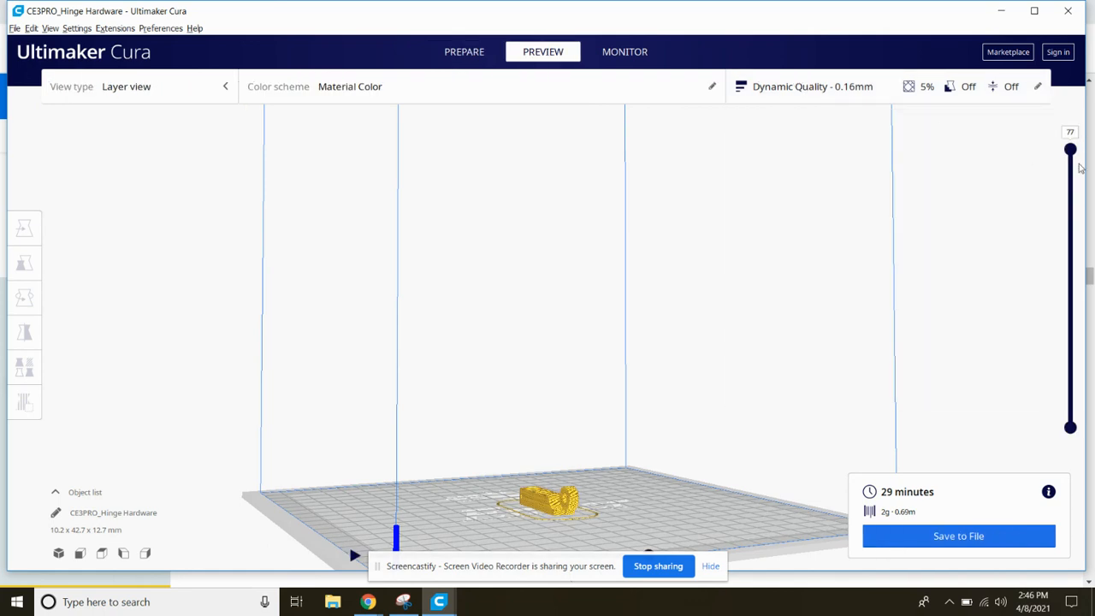
Examine the sliced hinge up close and lower the layer preview to layer 32 to inspect its interior
scroll(596, 511, "up", 2)
scroll(548, 483, "down", 3)
right_click_drag(548, 541, 491, 418)
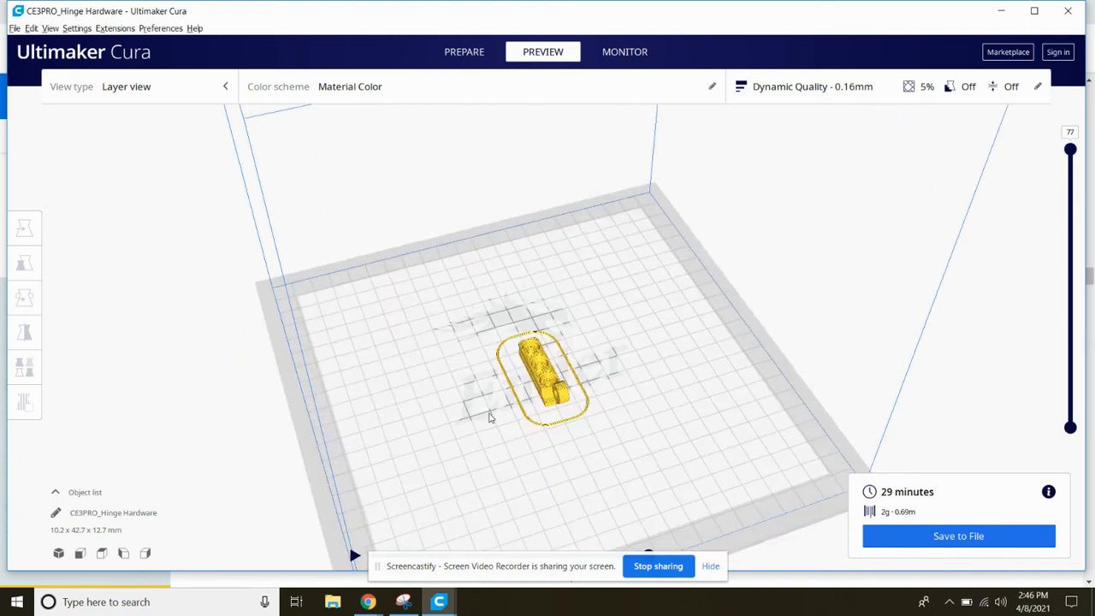
scroll(552, 432, "up", 3)
mouse_move(559, 431)
right_mouse_down()
mouse_move(564, 408)
mouse_move(559, 416)
right_mouse_up()
scroll(553, 475, "up", 2)
scroll(551, 473, "down", 2)
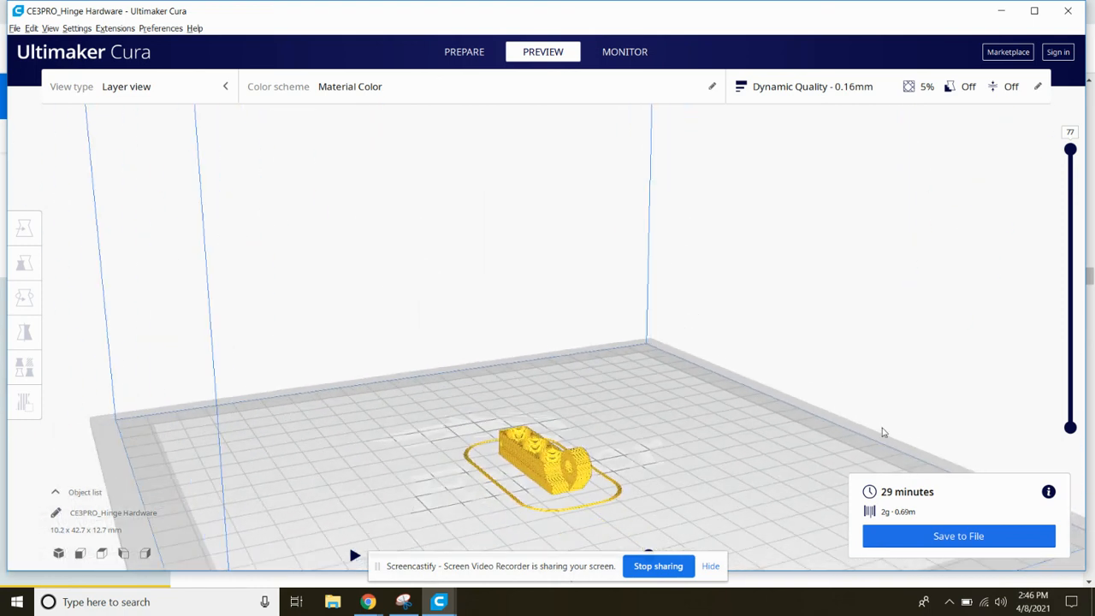
left_click_drag(1071, 154, 1077, 319)
right_click_drag(529, 512, 623, 420)
scroll(554, 507, "up", 4)
scroll(544, 513, "up", 1)
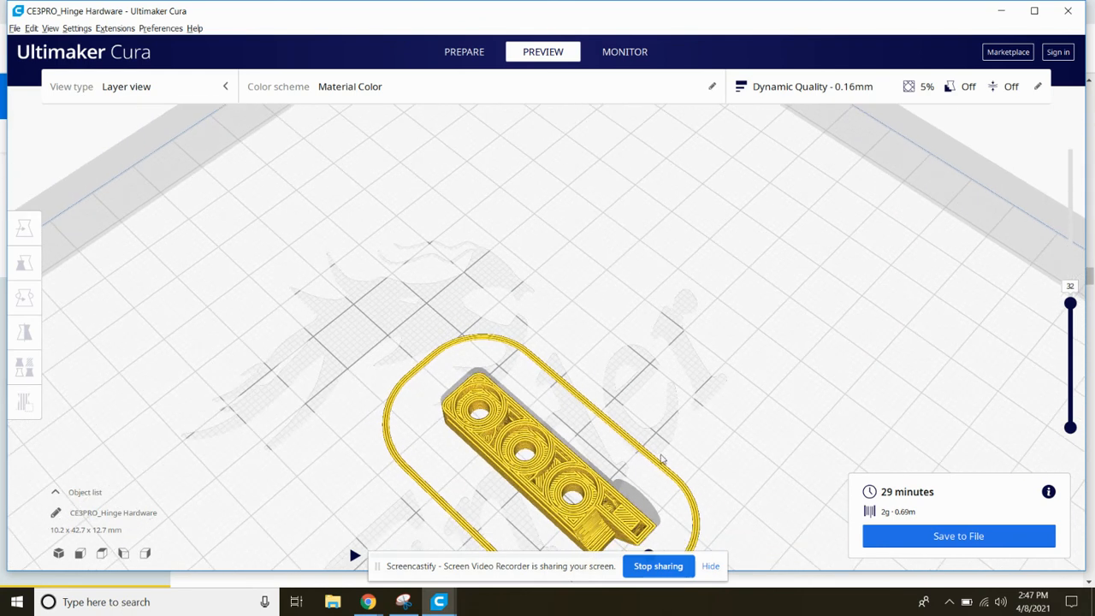
Return the layer preview to the top layer, 77, and examine the complete hinge with its skirt
left_click_drag(1070, 304, 1055, 126)
right_click_drag(473, 330, 518, 353)
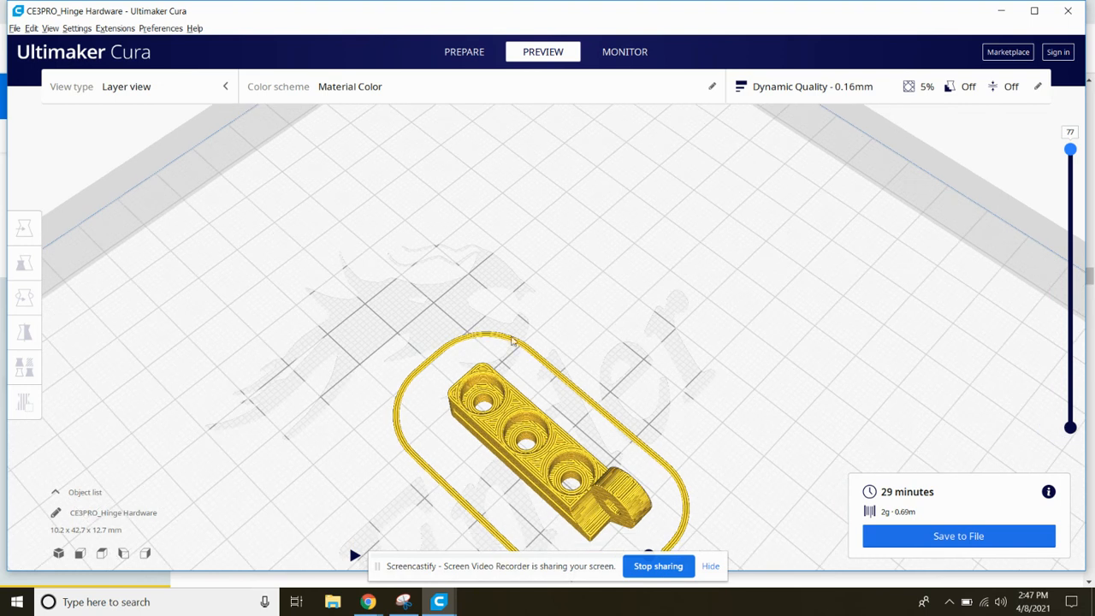
right_click_drag(411, 395, 439, 475)
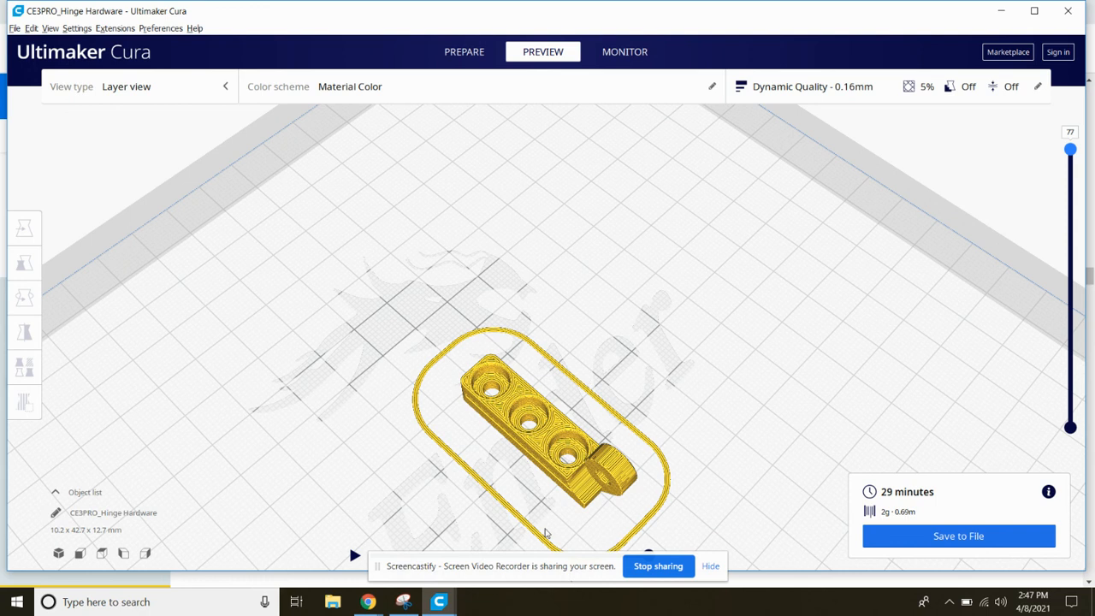
scroll(459, 326, "down", 4)
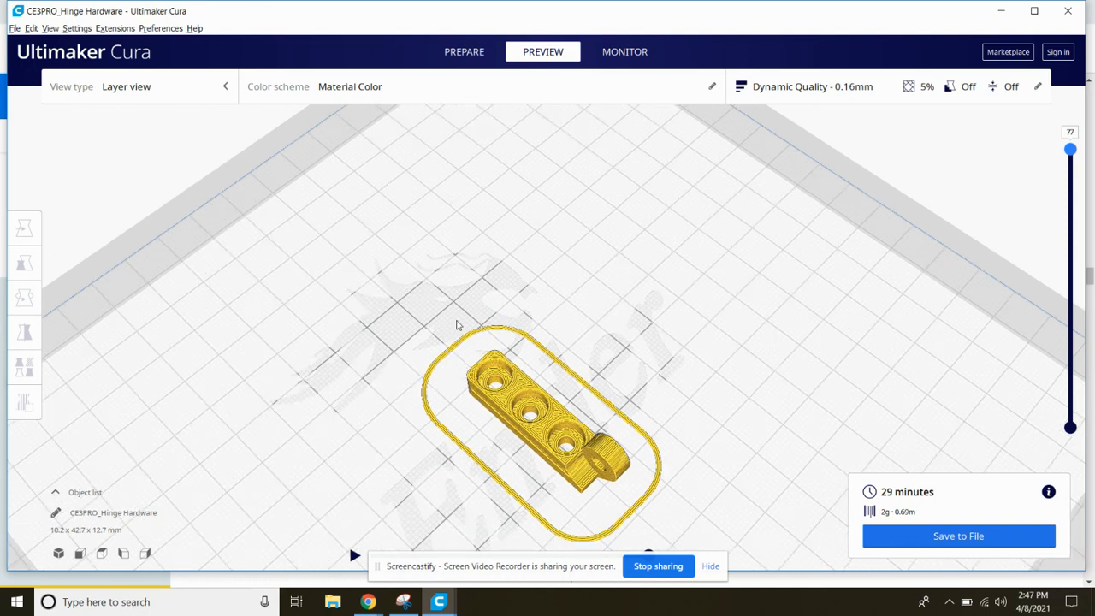
scroll(458, 326, "down", 5)
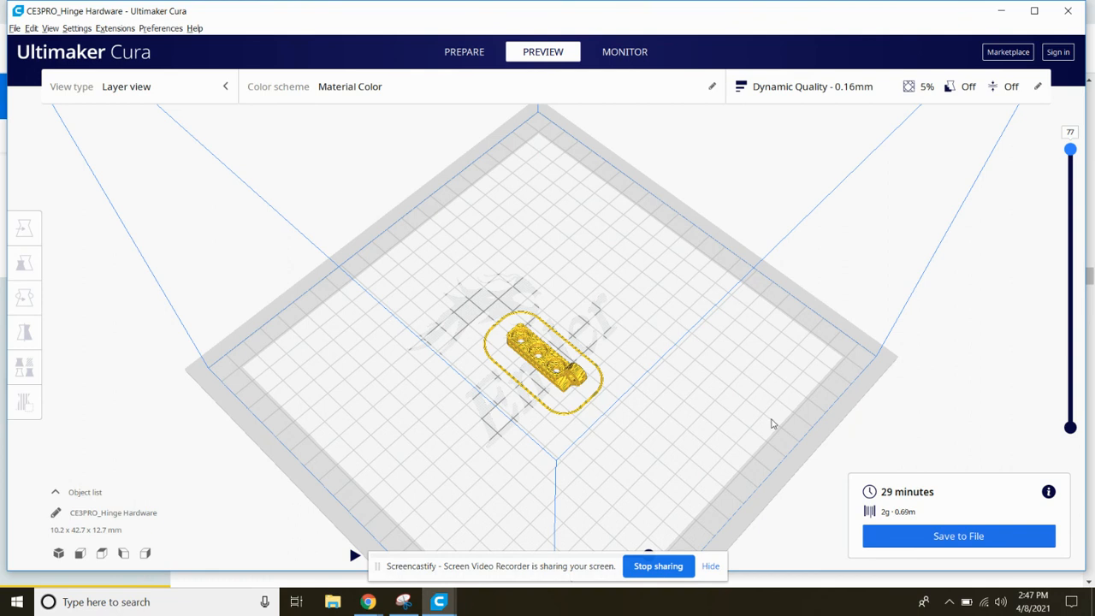